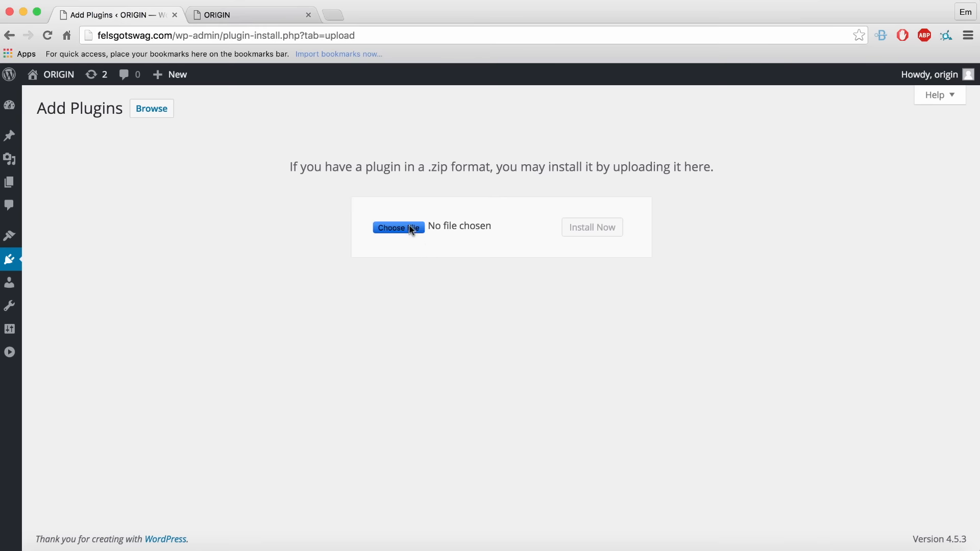
- Upload origin.zip from the Downloads folder and install it as a plugin
{"action": "scroll", "coordinate": [409, 202], "scroll_direction": "up", "scroll_amount": 2}
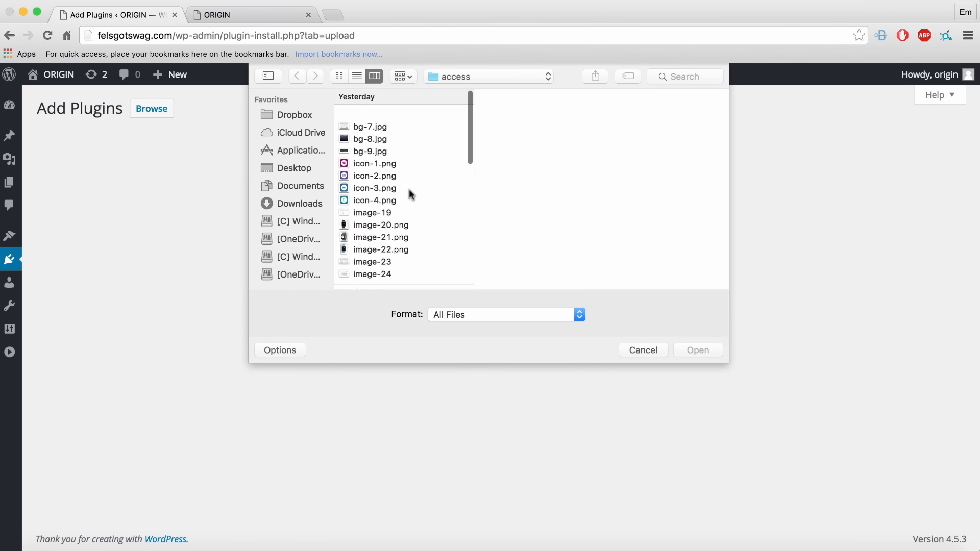
{"action": "left_click", "coordinate": [296, 206]}
{"action": "left_click", "coordinate": [373, 113]}
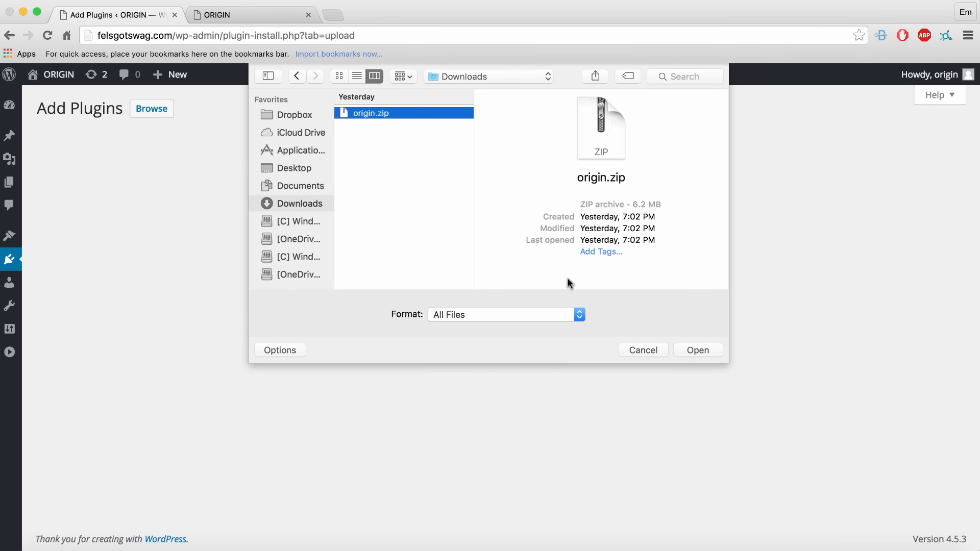
{"action": "left_click", "coordinate": [679, 351]}
{"action": "left_click", "coordinate": [620, 233]}
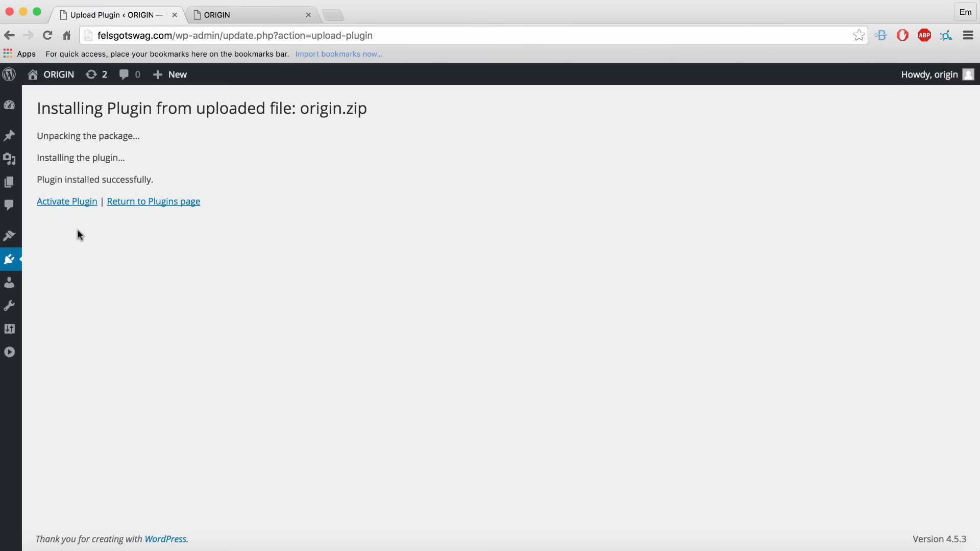
- Activate the installed plugin and save its settings with the post content type enabled
{"action": "left_click", "coordinate": [71, 207]}
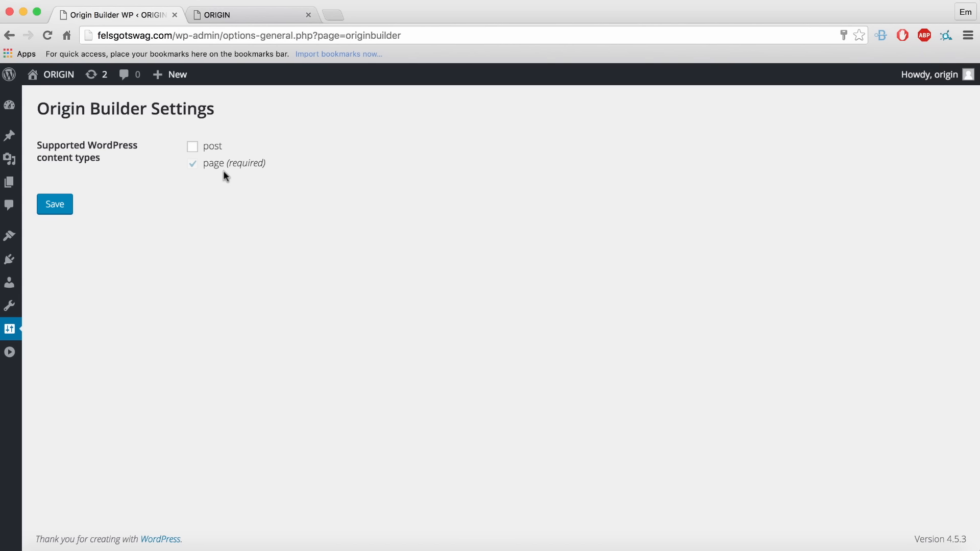
{"action": "left_click", "coordinate": [196, 149]}
{"action": "left_click", "coordinate": [73, 207]}
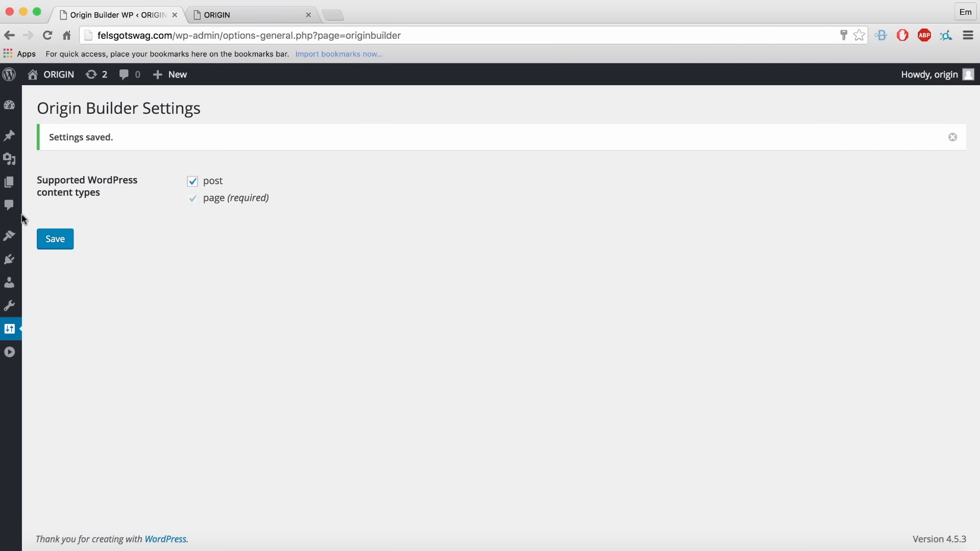
- Open the Home page for editing in Origin Builder
{"action": "mouse_move", "coordinate": [9, 182]}
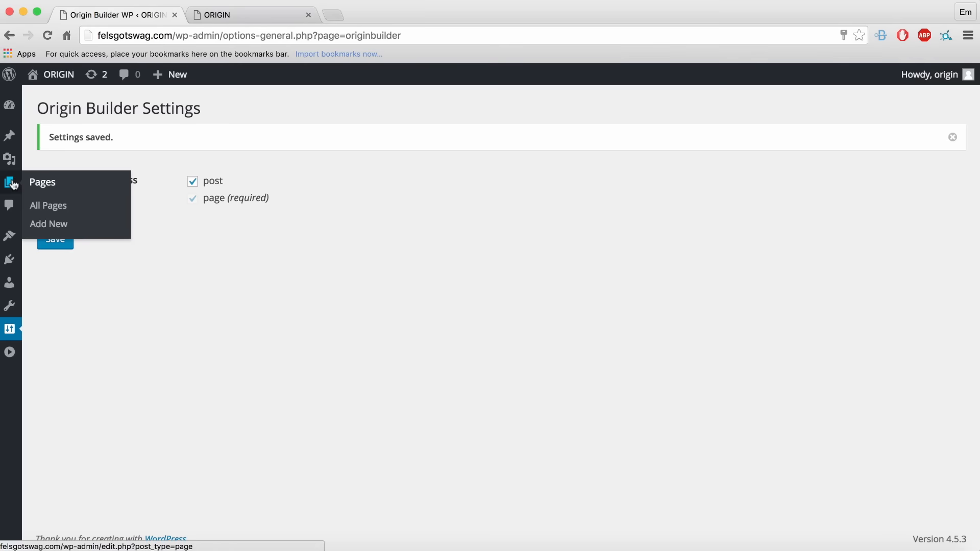
{"action": "left_click", "coordinate": [45, 211]}
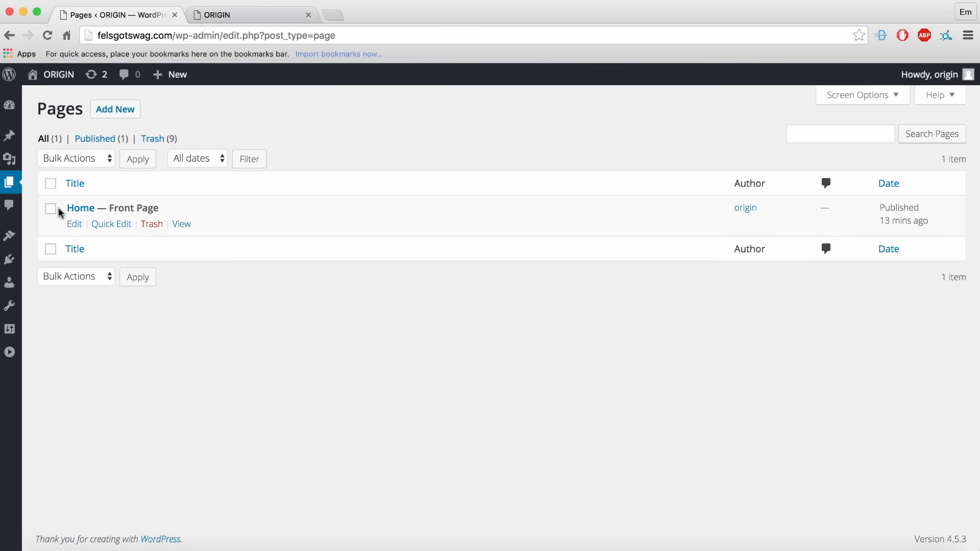
{"action": "left_click", "coordinate": [75, 224]}
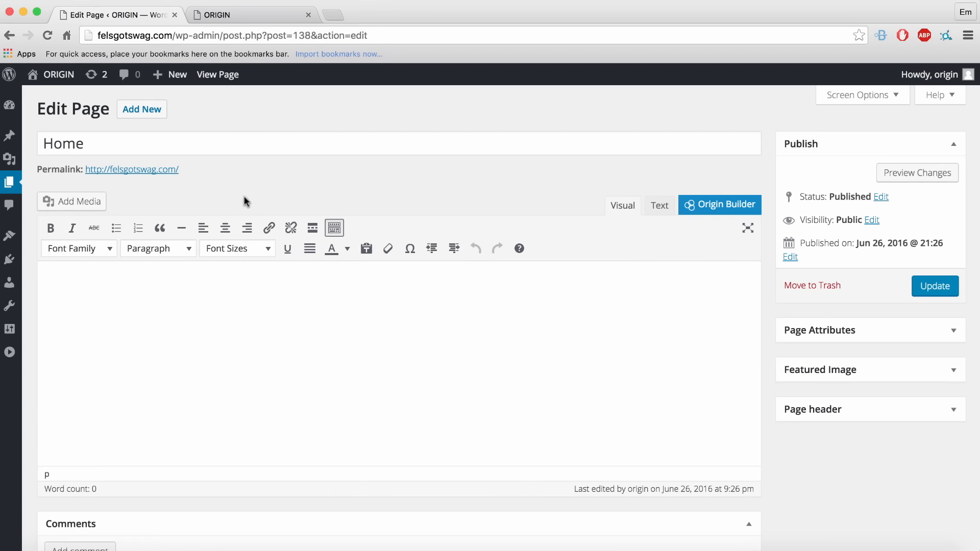
{"action": "left_click", "coordinate": [723, 210]}
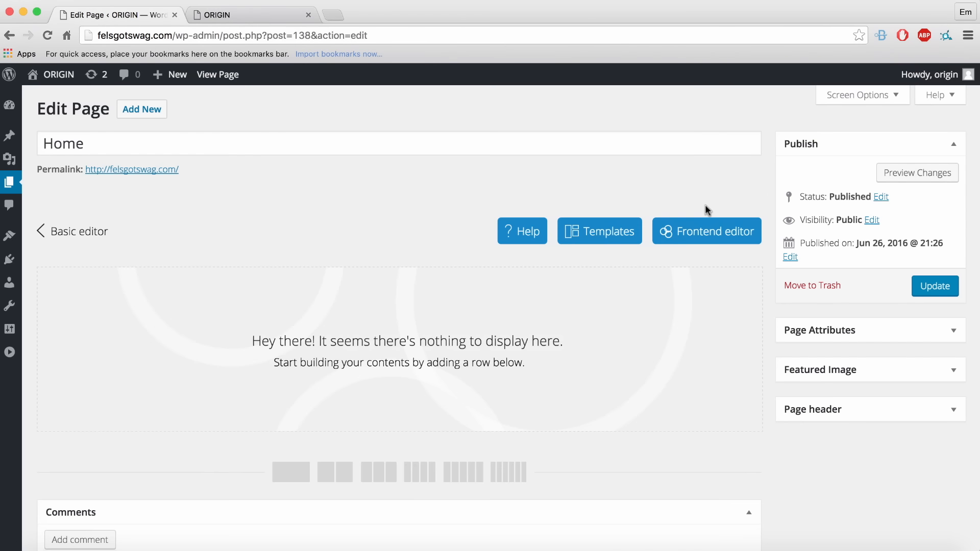
- Switch the Home page to the basic editor and return it to Origin Builder
{"action": "scroll", "coordinate": [736, 393], "scroll_direction": "down", "scroll_amount": 1}
{"action": "scroll", "coordinate": [737, 393], "scroll_direction": "up", "scroll_amount": 1}
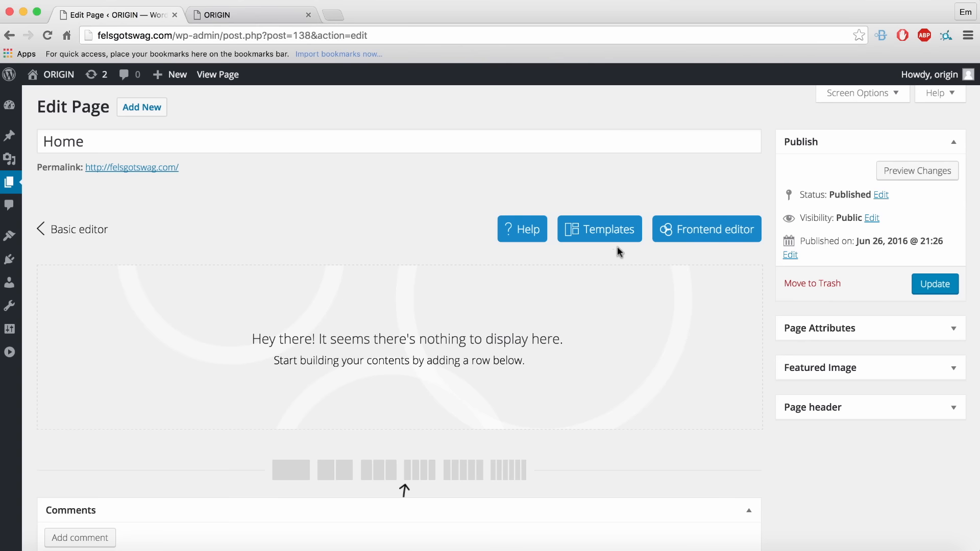
{"action": "scroll", "coordinate": [378, 383], "scroll_direction": "down", "scroll_amount": 1}
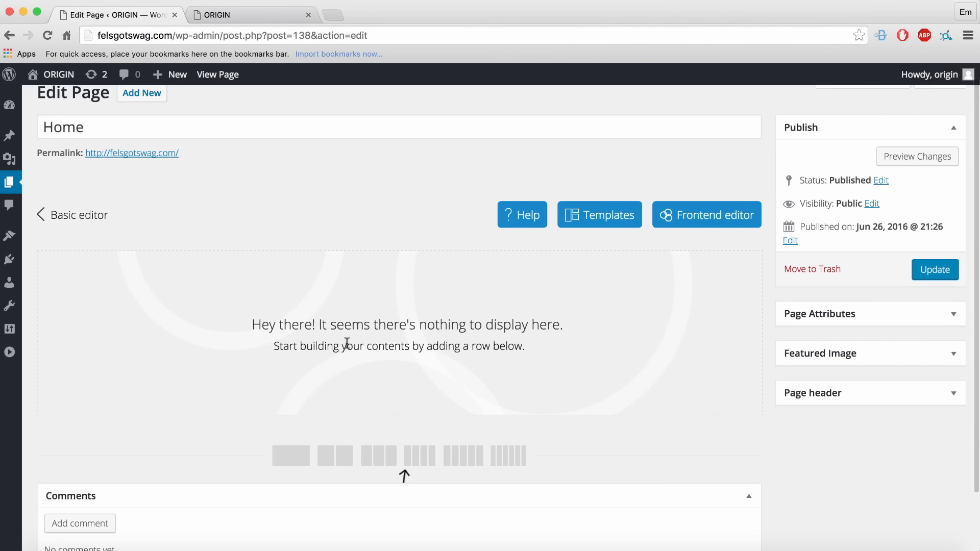
{"action": "left_click", "coordinate": [68, 219]}
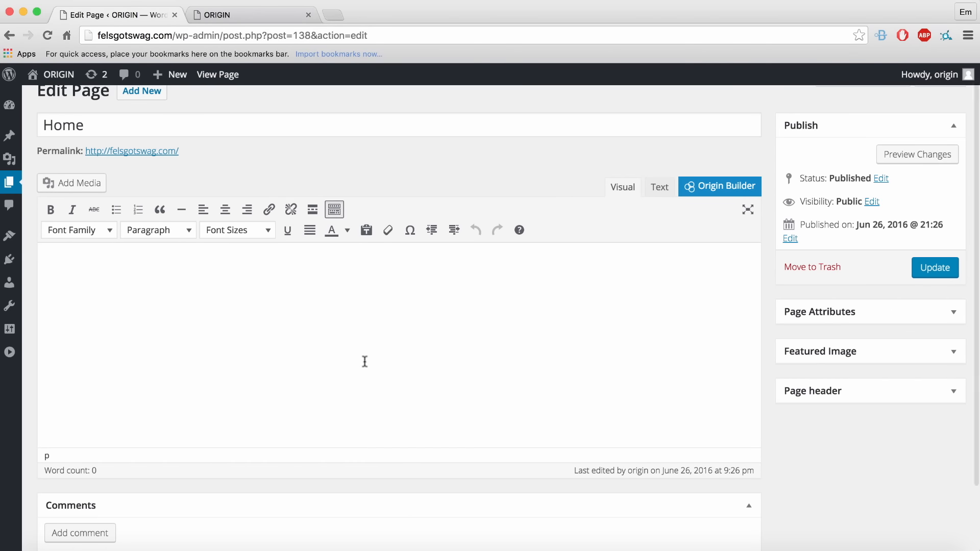
{"action": "left_click", "coordinate": [719, 192]}
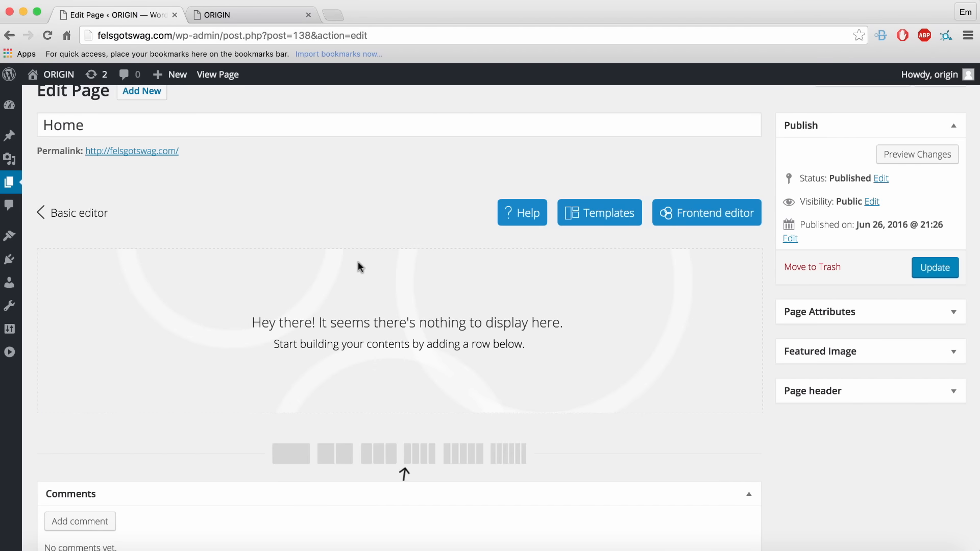
- Add a new one-column row to the empty Home page layout
{"action": "scroll", "coordinate": [247, 425], "scroll_direction": "down", "scroll_amount": 2}
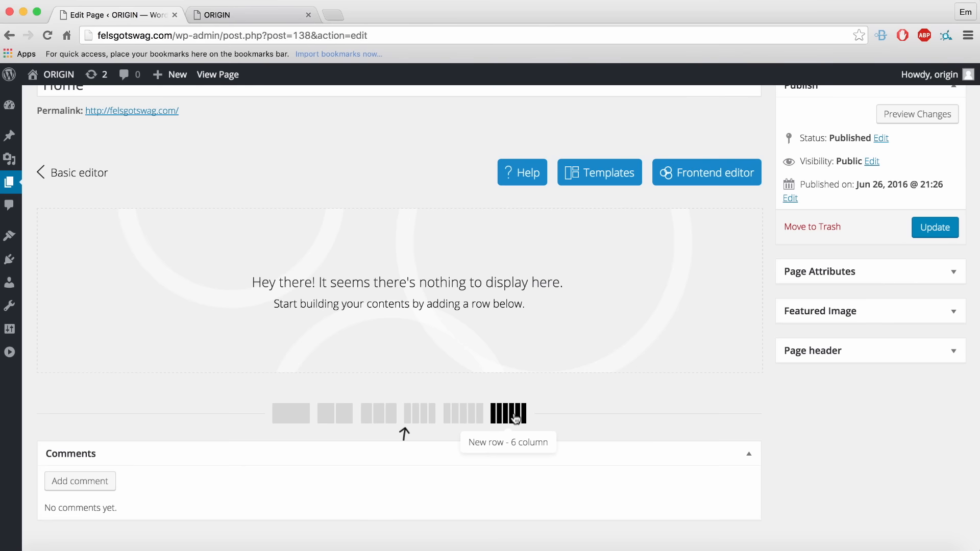
{"action": "left_click", "coordinate": [296, 418]}
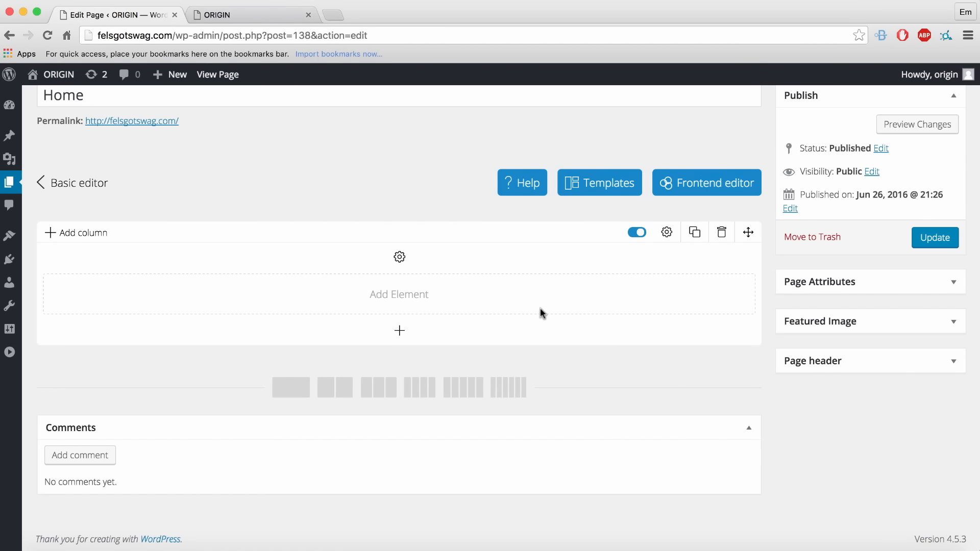
- Unpublish and republish the row, and view its general settings without changing them
{"action": "left_click", "coordinate": [634, 233]}
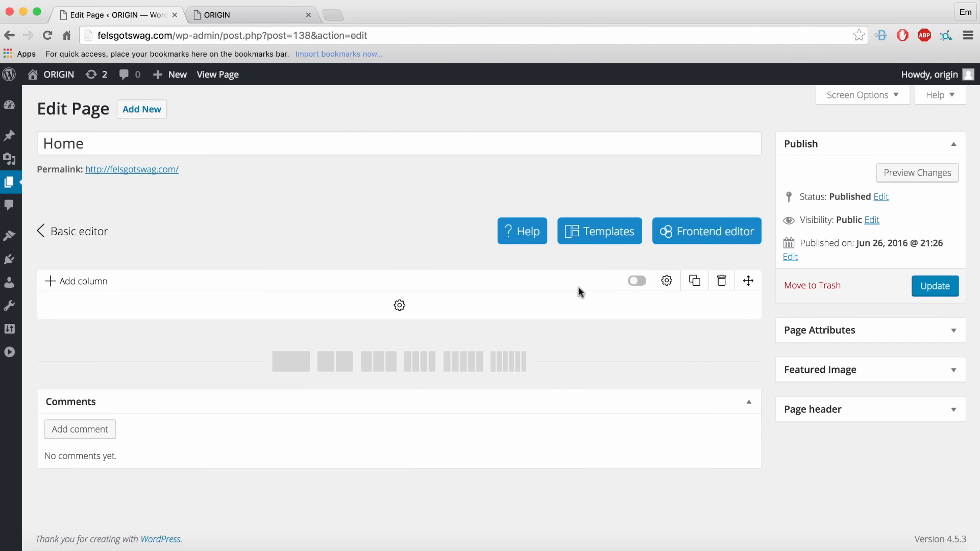
{"action": "left_click", "coordinate": [638, 282]}
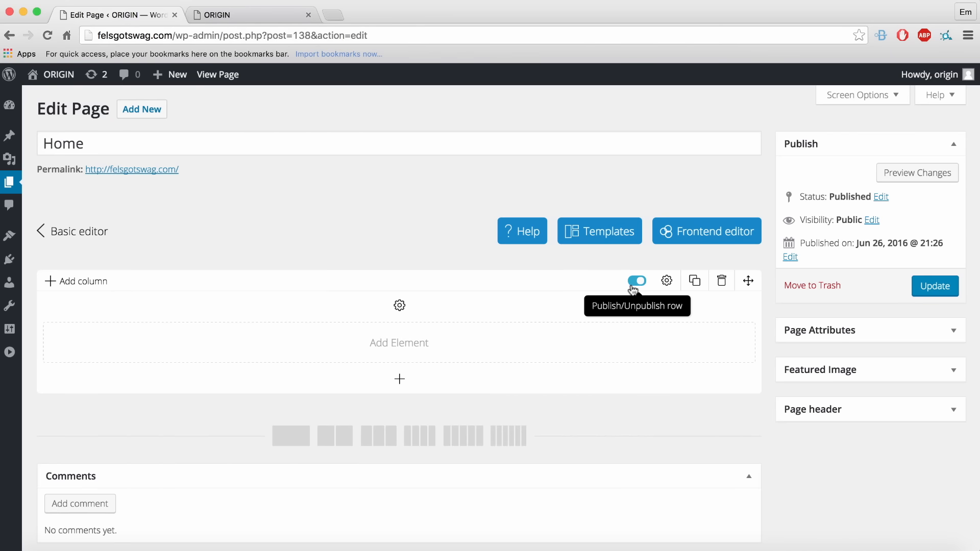
{"action": "left_click", "coordinate": [668, 281]}
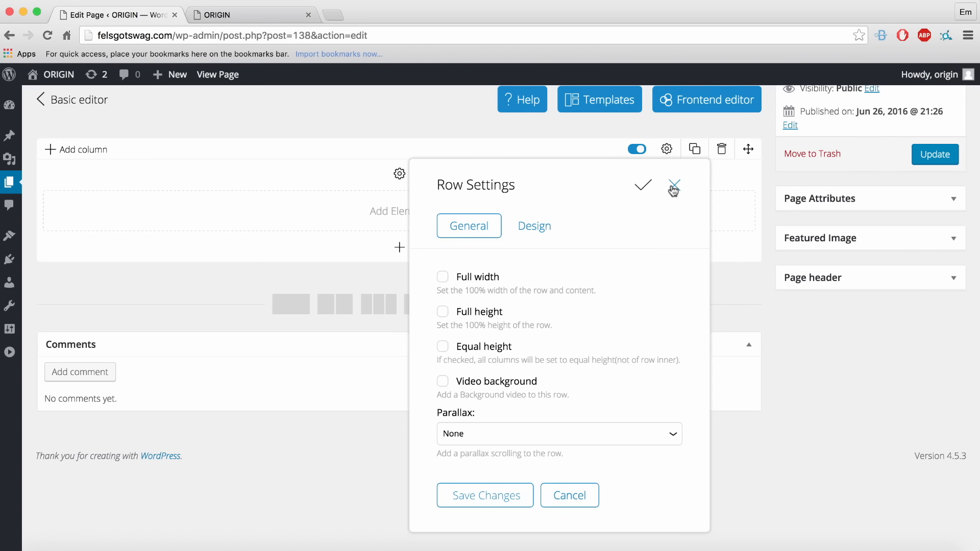
{"action": "left_click", "coordinate": [674, 186]}
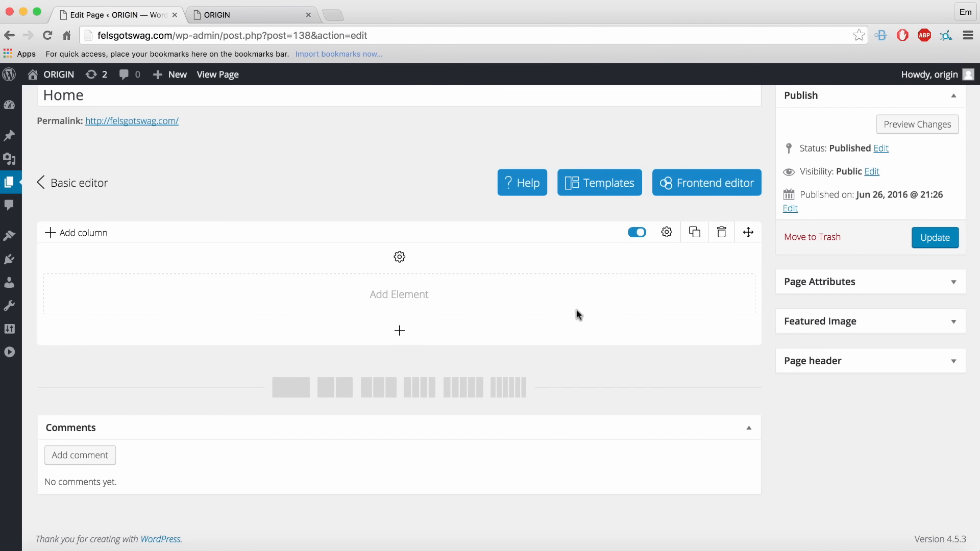
- Add five more columns to the row so that it has six
{"action": "left_click", "coordinate": [77, 234]}
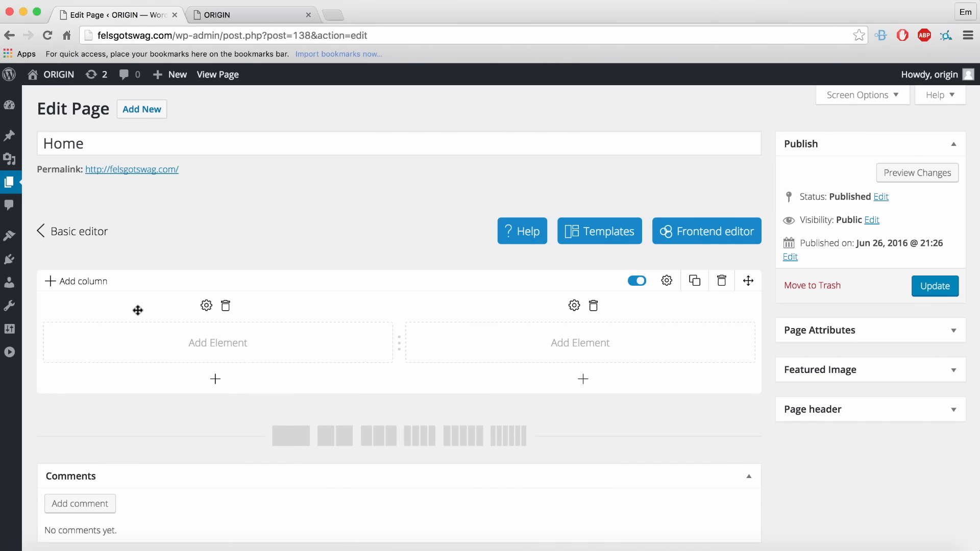
{"action": "left_click", "coordinate": [65, 285]}
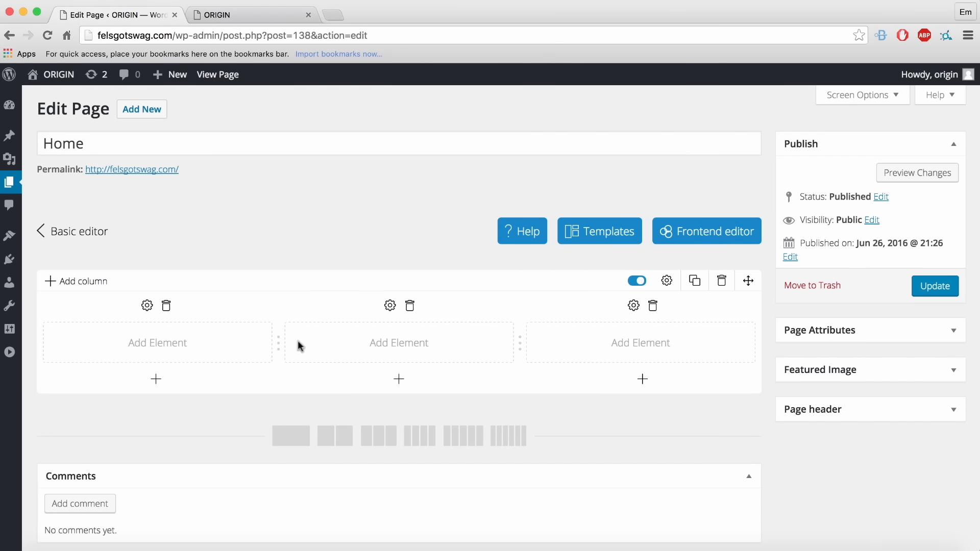
{"action": "left_click", "coordinate": [86, 283]}
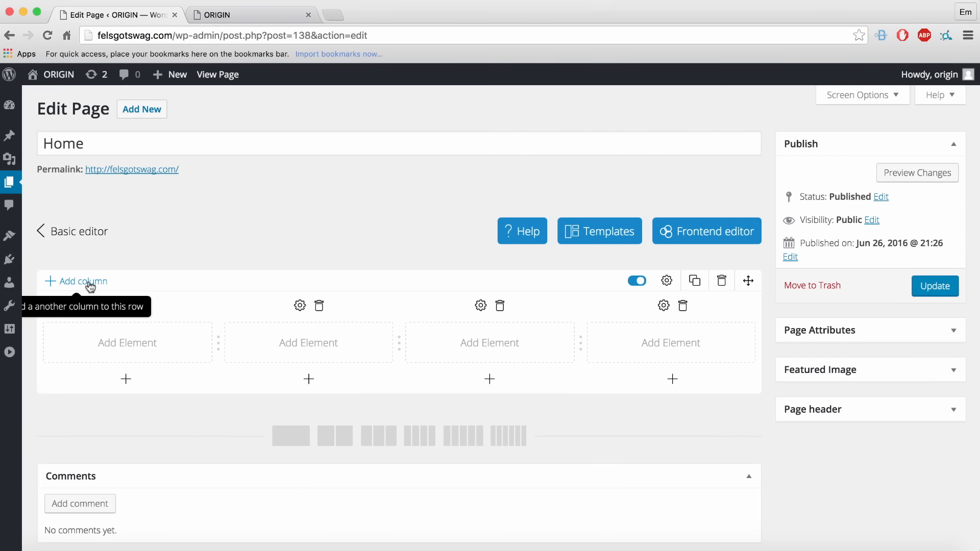
{"action": "left_click", "coordinate": [89, 284]}
{"action": "left_click", "coordinate": [90, 285]}
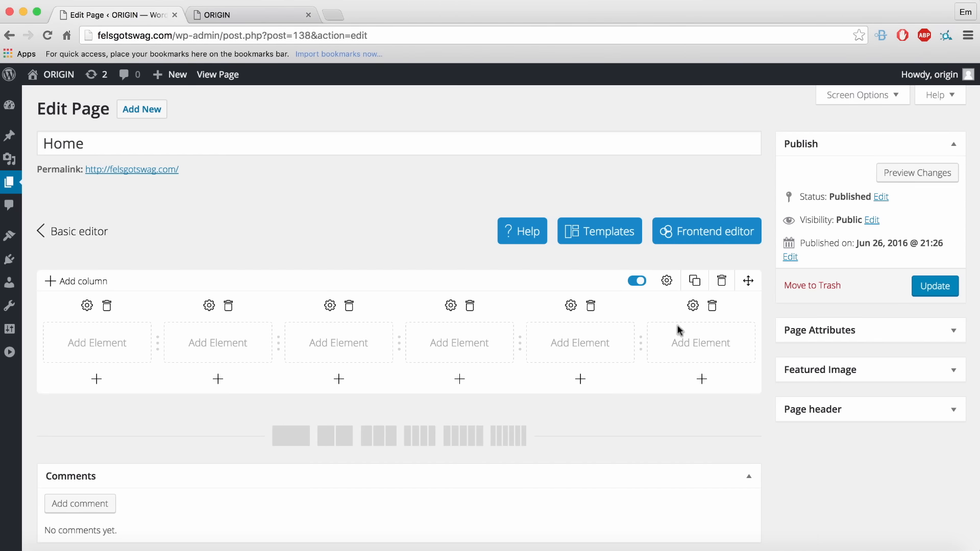
- Delete the last column of the row repeatedly until only two columns remain
{"action": "left_click", "coordinate": [712, 306]}
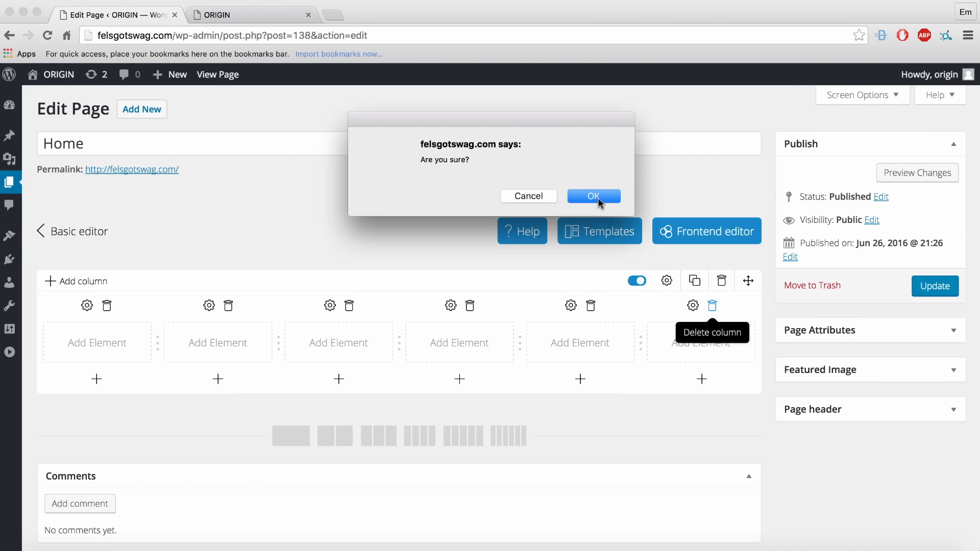
{"action": "left_click", "coordinate": [595, 197]}
{"action": "left_click", "coordinate": [700, 305]}
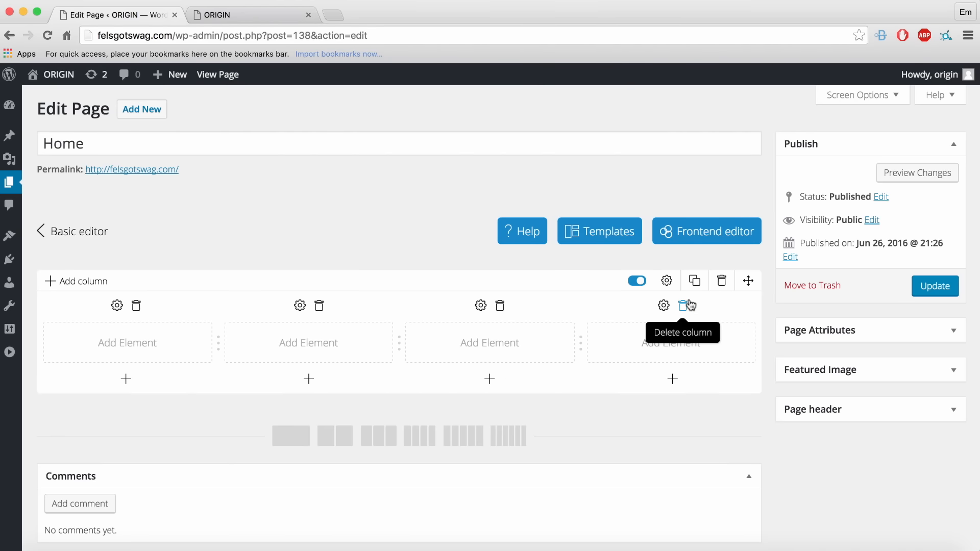
{"action": "left_click", "coordinate": [689, 305]}
{"action": "left_click", "coordinate": [617, 204]}
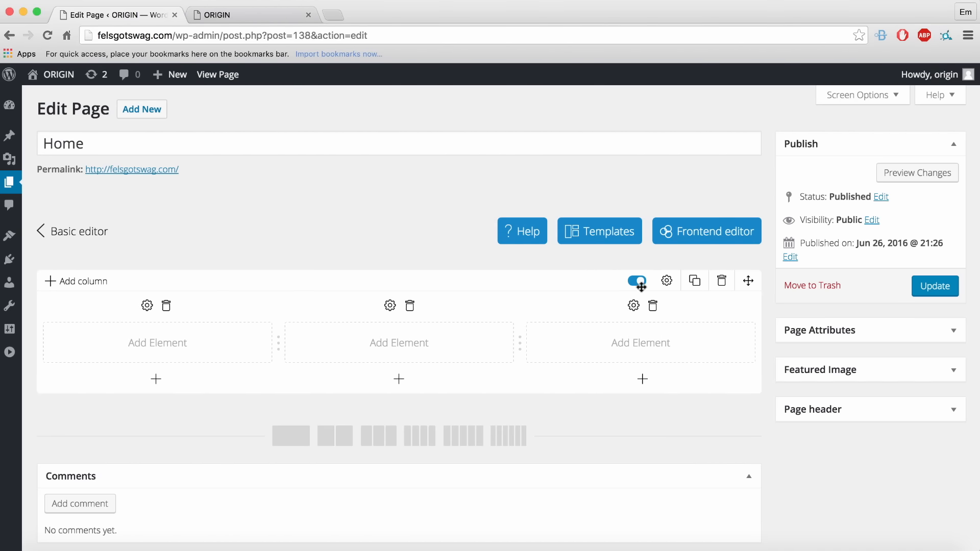
{"action": "left_click", "coordinate": [653, 306]}
{"action": "left_click", "coordinate": [585, 200]}
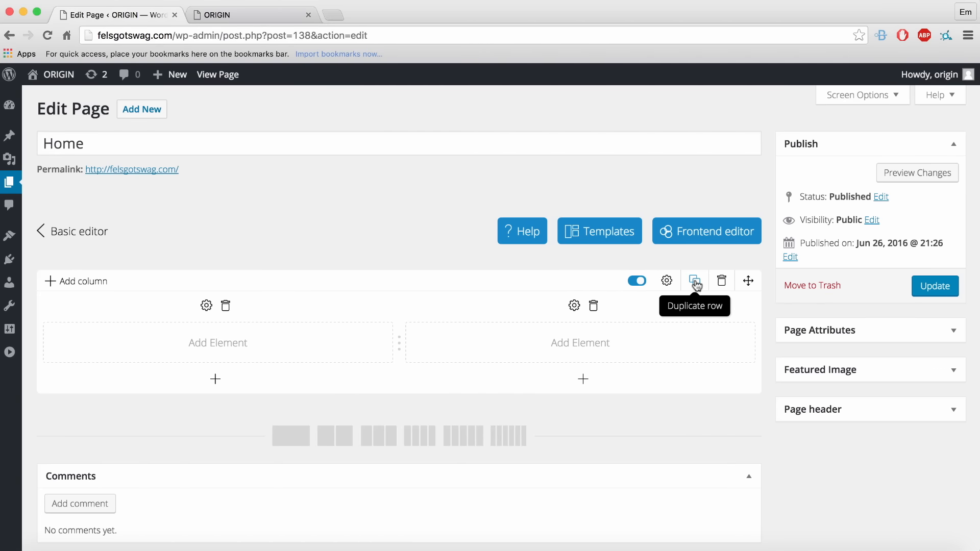
- Duplicate the two-column row and move the lower row above the upper one
{"action": "left_click", "coordinate": [695, 282]}
{"action": "scroll", "coordinate": [662, 388], "scroll_direction": "down", "scroll_amount": 3}
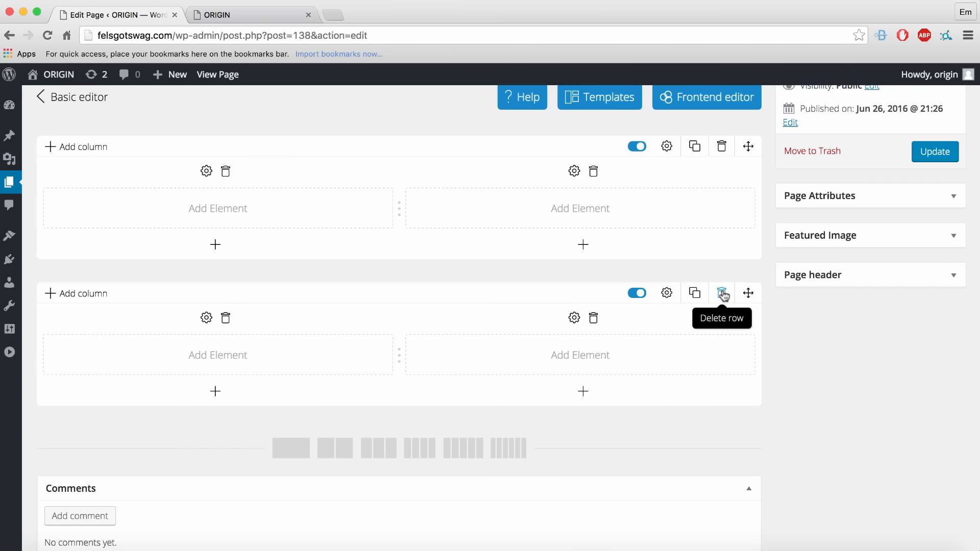
{"action": "left_click_drag", "start_coordinate": [748, 296], "coordinate": [739, 160]}
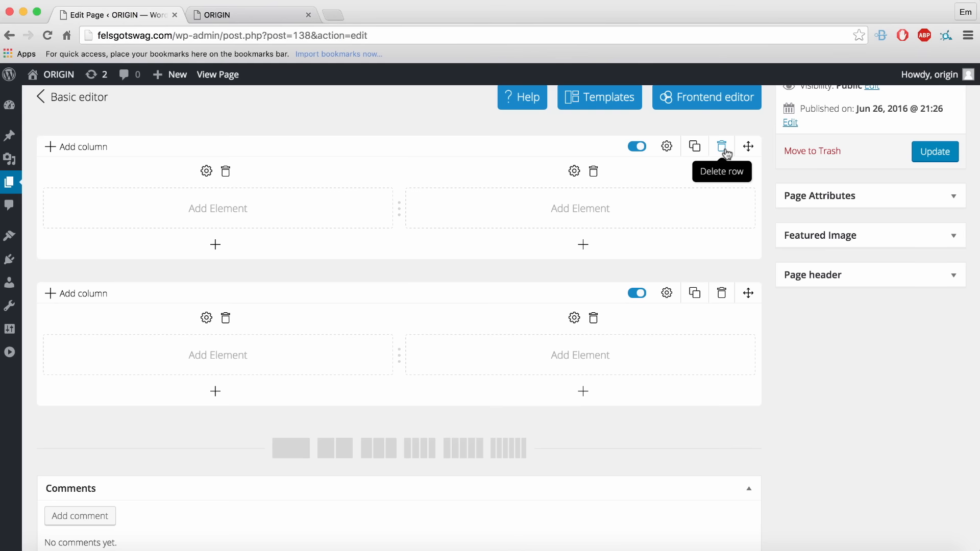
- Delete the upper of the two identical rows
{"action": "left_click", "coordinate": [722, 147]}
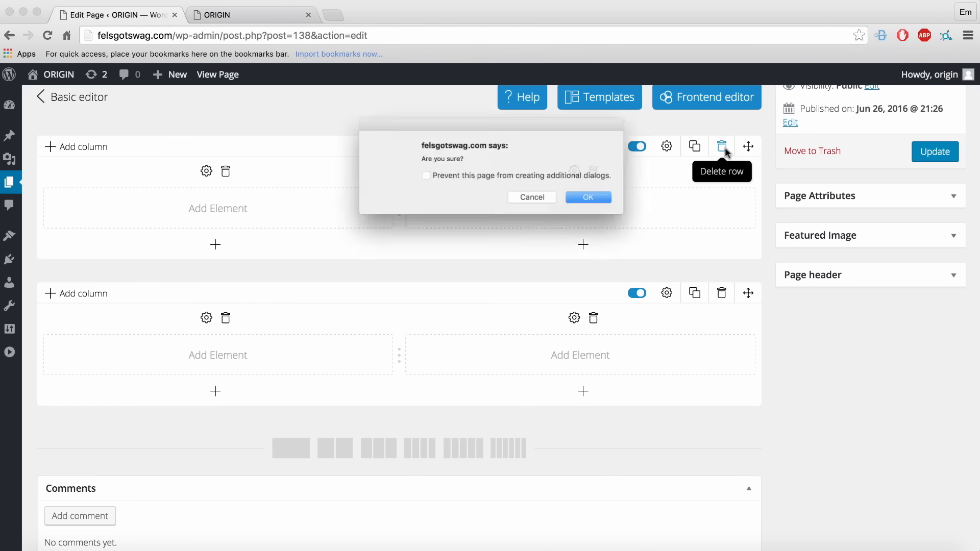
{"action": "left_click", "coordinate": [595, 203]}
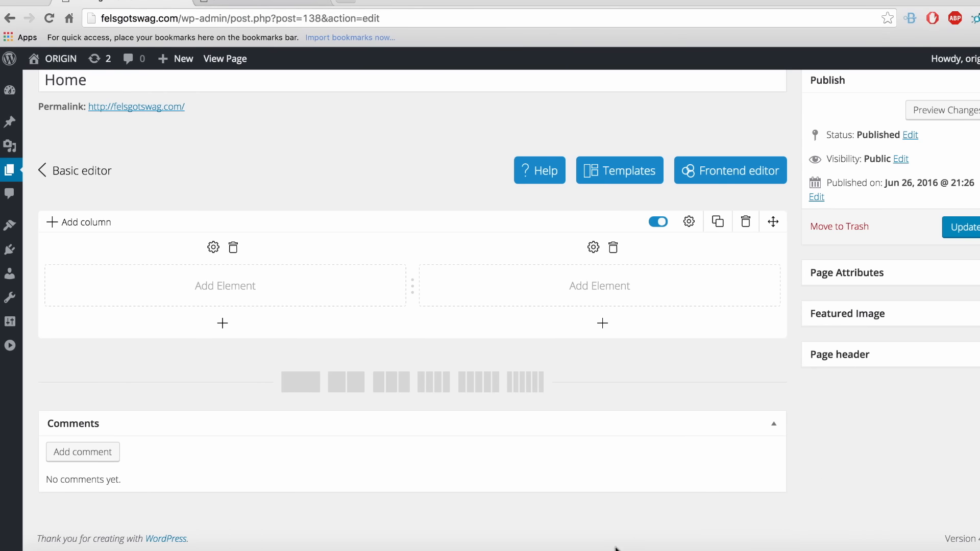
- Switch to the image editor to review the page wireframe, and return to the page builder
{"action": "left_click", "coordinate": [494, 542]}
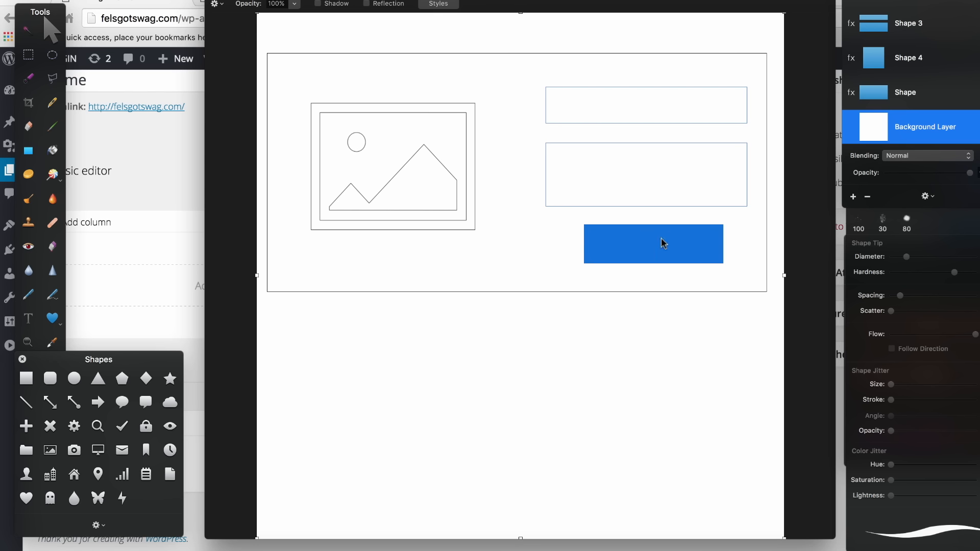
{"action": "left_click", "coordinate": [195, 207]}
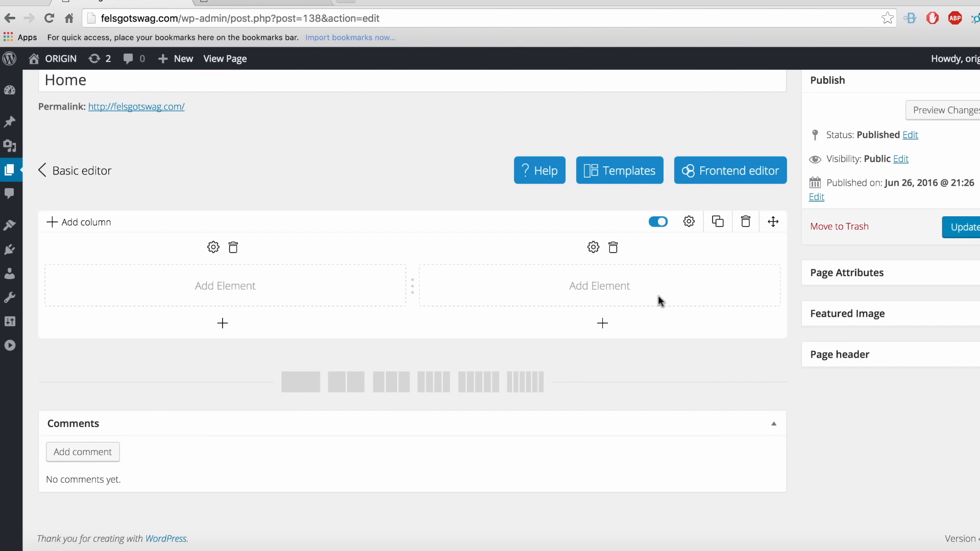
- Open the element picker for the first column and look through the available elements
{"action": "left_click", "coordinate": [214, 288]}
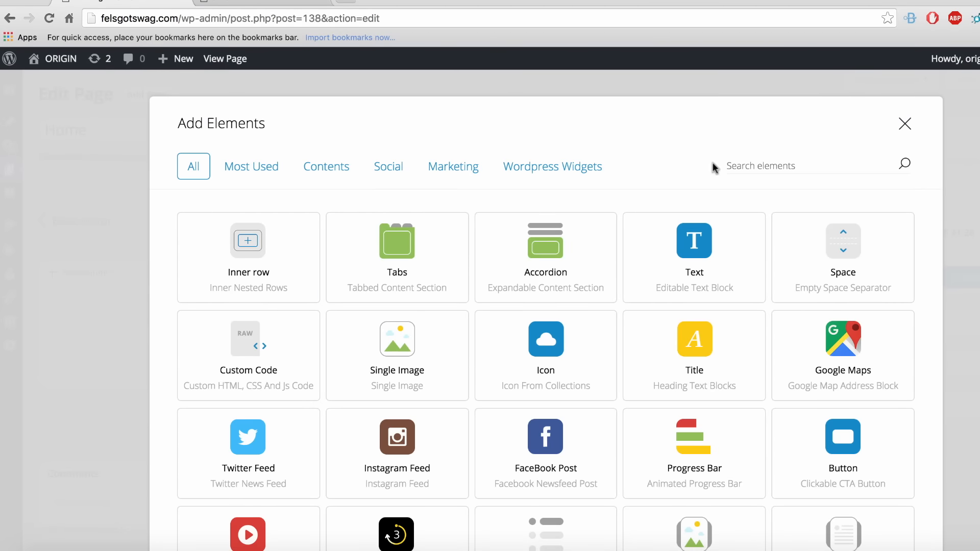
{"action": "scroll", "coordinate": [681, 268], "scroll_direction": "down", "scroll_amount": 5}
{"action": "scroll", "coordinate": [678, 271], "scroll_direction": "up", "scroll_amount": 2}
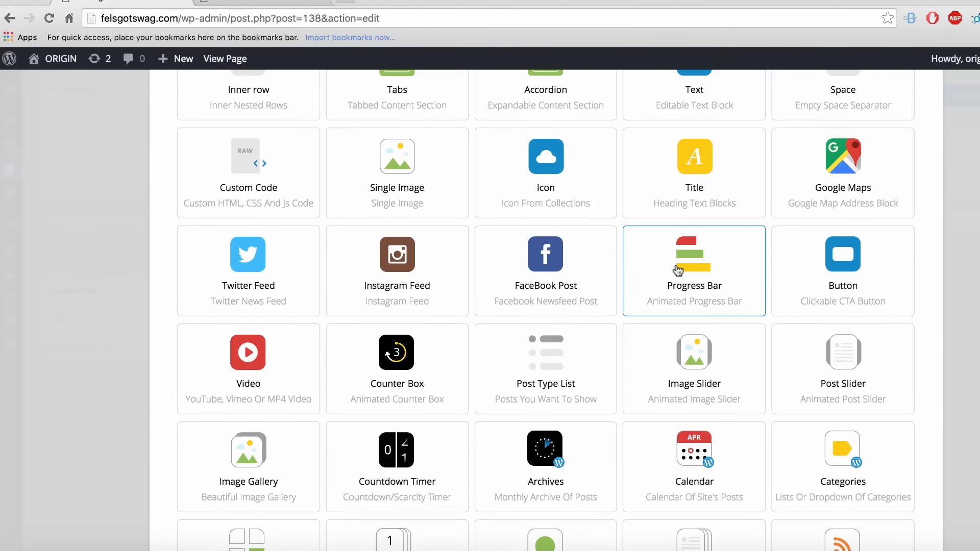
{"action": "scroll", "coordinate": [679, 275], "scroll_direction": "up", "scroll_amount": 3}
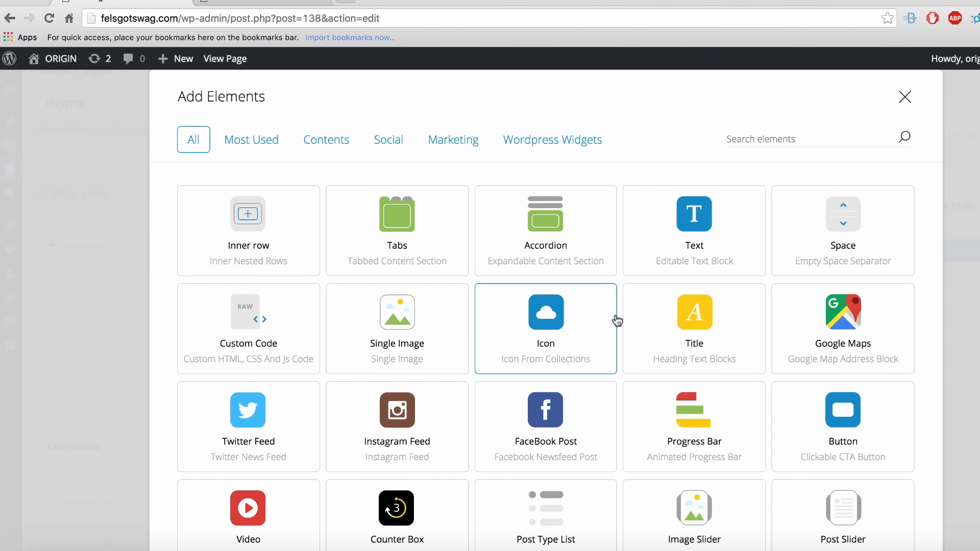
- Search the elements for "text" and clear the search again
{"action": "left_click", "coordinate": [790, 136]}
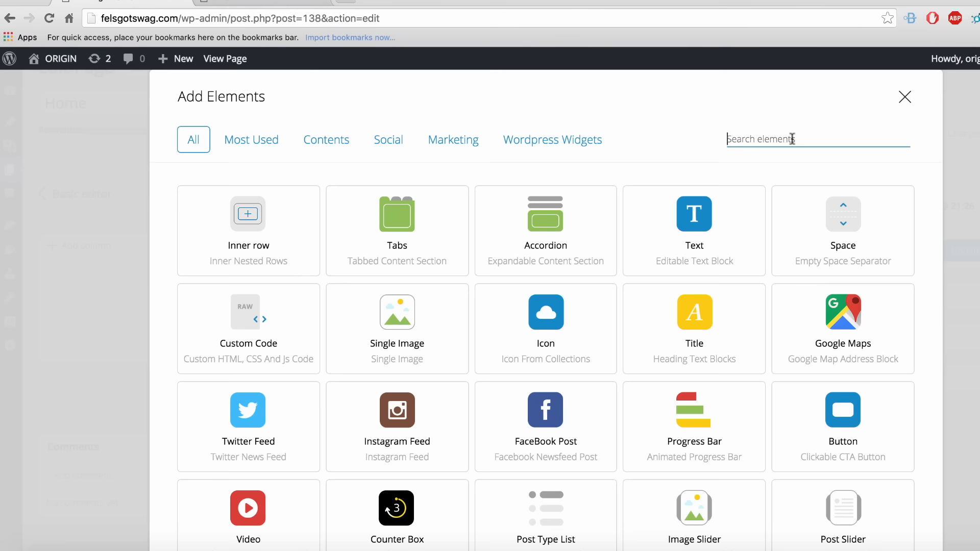
{"action": "type", "text": "text"}
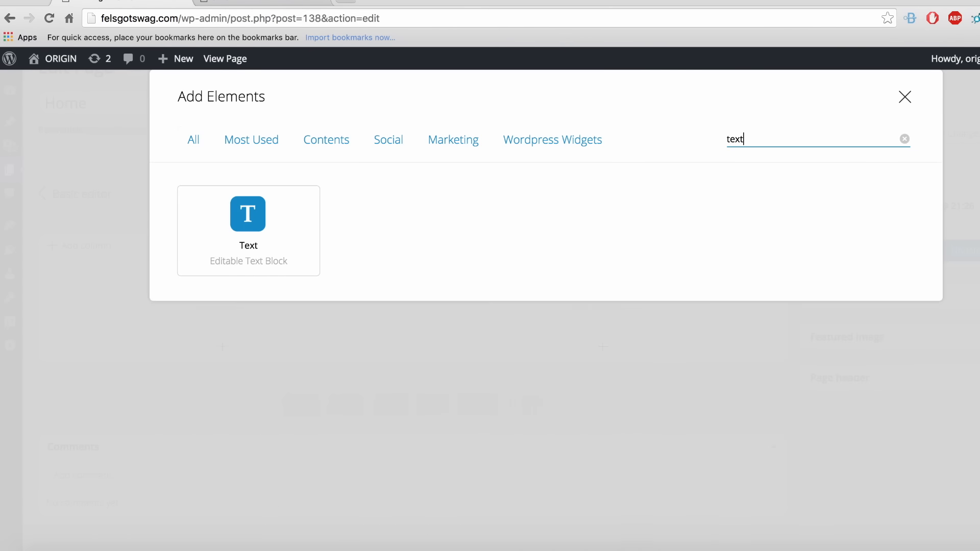
{"action": "key", "text": "BackSpace"}
{"action": "key", "text": "BackSpace"}
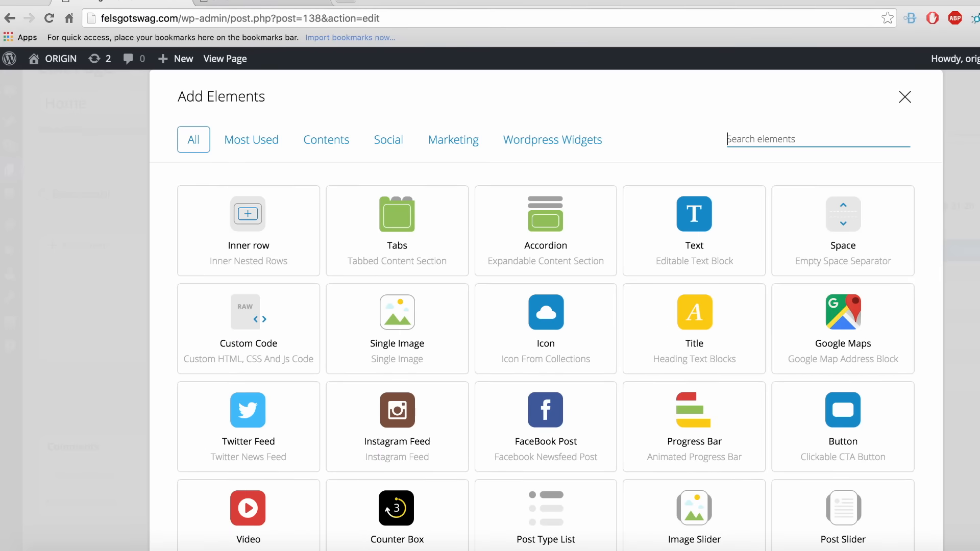
- Browse the Most Used, Contents, Social and Marketing element categories, and return to the full list
{"action": "scroll", "coordinate": [735, 307], "scroll_direction": "down", "scroll_amount": 5}
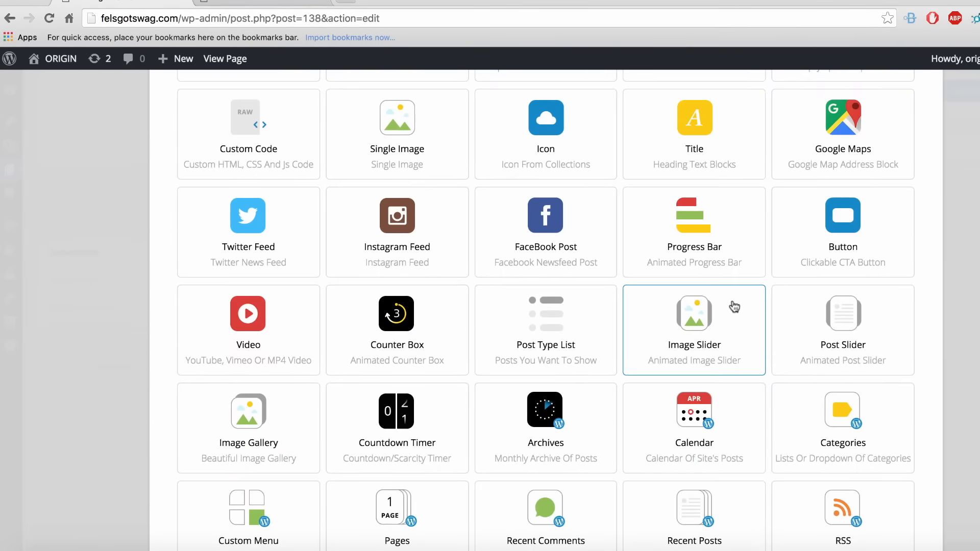
{"action": "scroll", "coordinate": [735, 307], "scroll_direction": "up", "scroll_amount": 5}
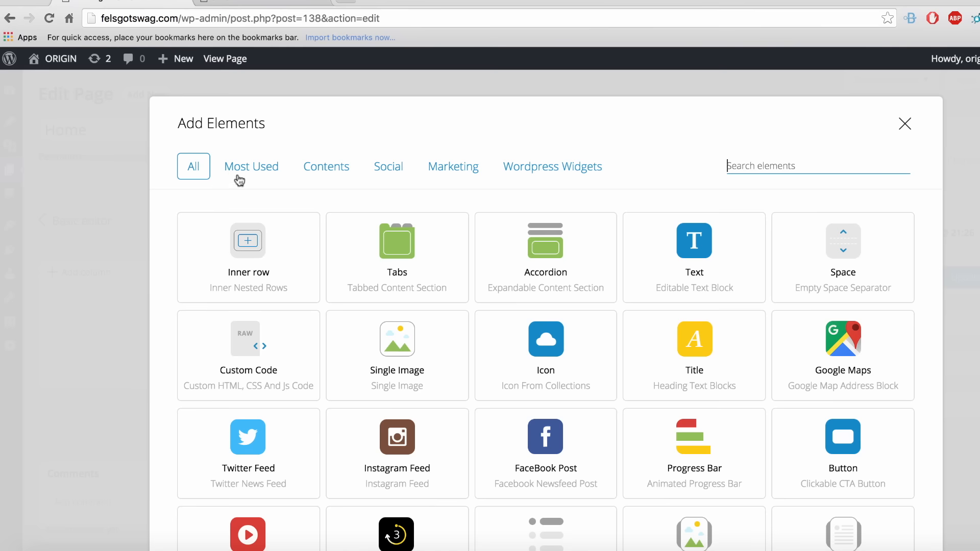
{"action": "left_click", "coordinate": [284, 171]}
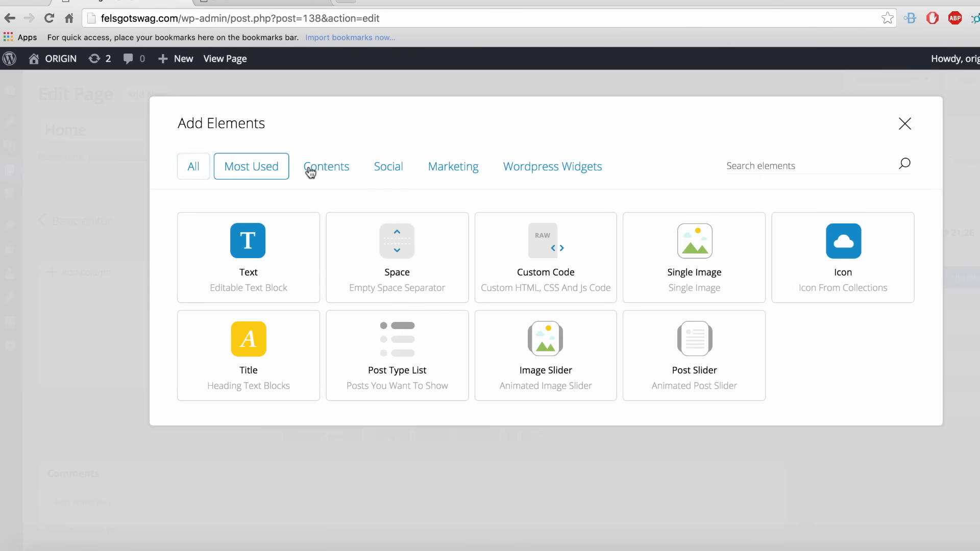
{"action": "left_click", "coordinate": [335, 171]}
{"action": "left_click", "coordinate": [404, 172]}
{"action": "left_click", "coordinate": [440, 171]}
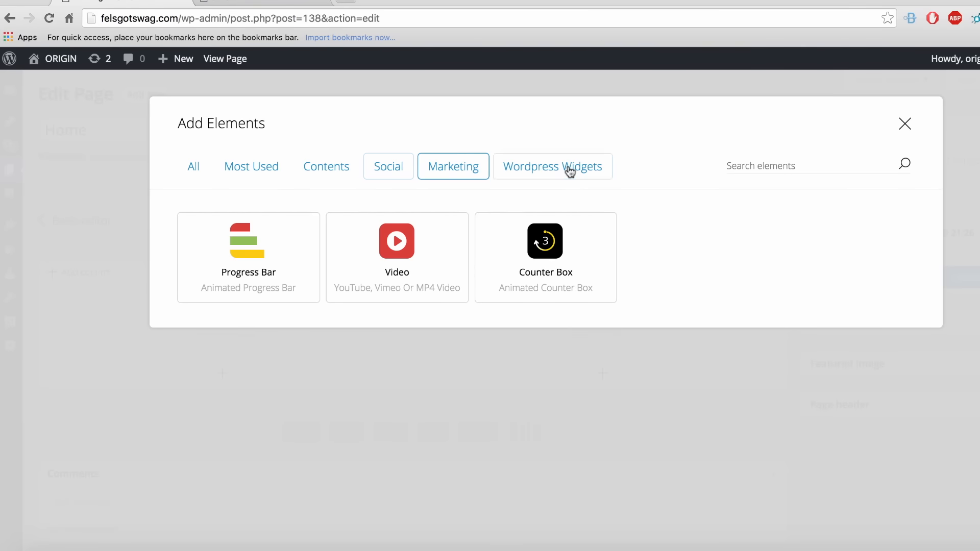
{"action": "left_click", "coordinate": [202, 177]}
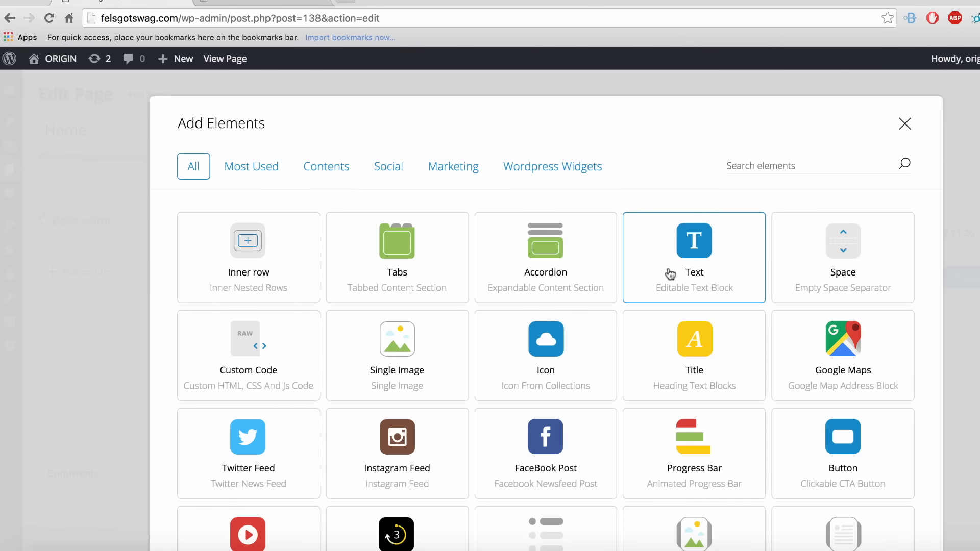
- Add a Single Image element to the first column of the row
{"action": "scroll", "coordinate": [601, 291], "scroll_direction": "down", "scroll_amount": 4}
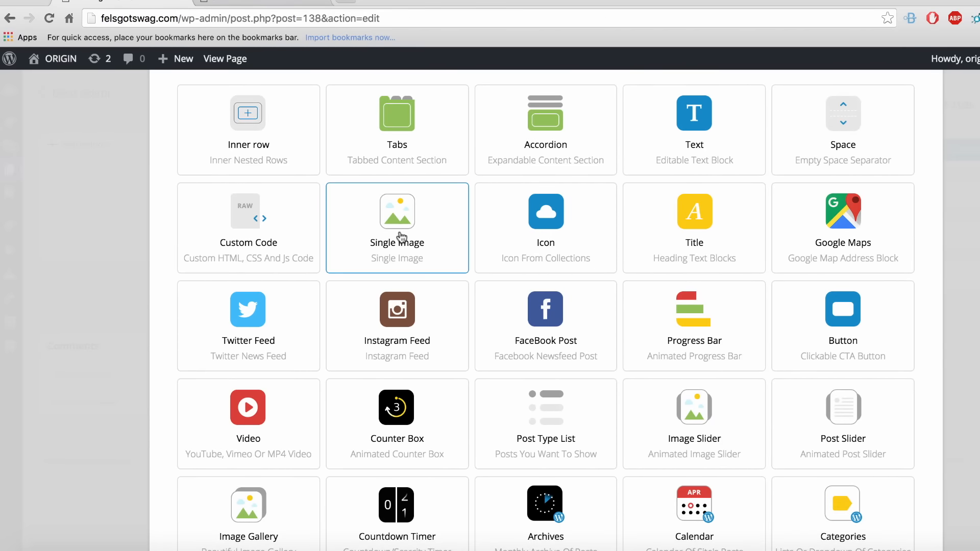
{"action": "scroll", "coordinate": [406, 215], "scroll_direction": "down", "scroll_amount": 5}
{"action": "scroll", "coordinate": [401, 237], "scroll_direction": "down", "scroll_amount": 2}
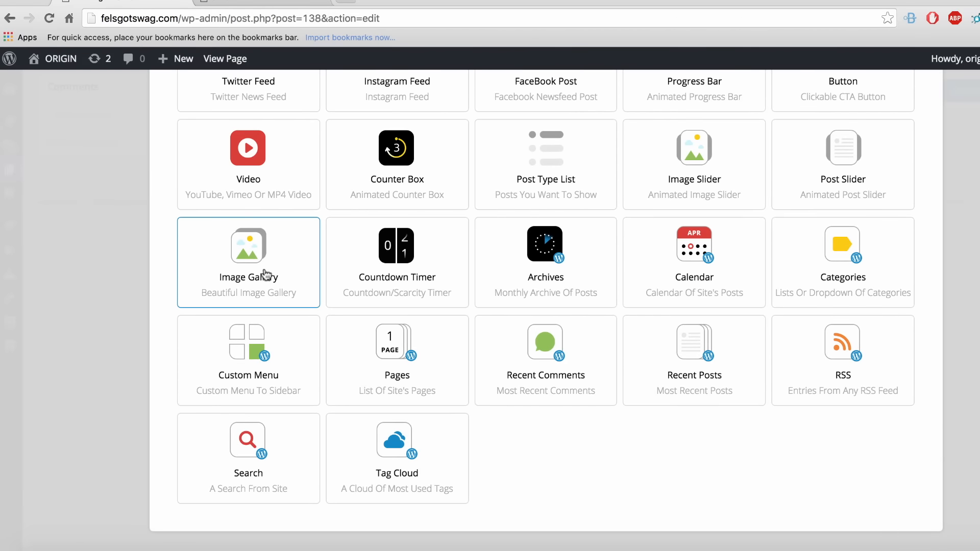
{"action": "scroll", "coordinate": [646, 252], "scroll_direction": "up", "scroll_amount": 2}
{"action": "scroll", "coordinate": [583, 253], "scroll_direction": "up", "scroll_amount": 7}
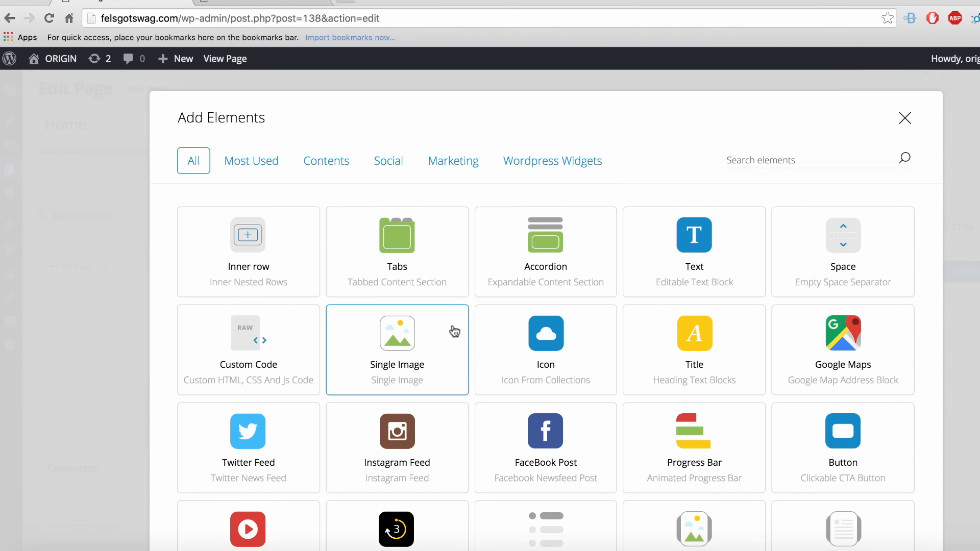
{"action": "left_click", "coordinate": [409, 340]}
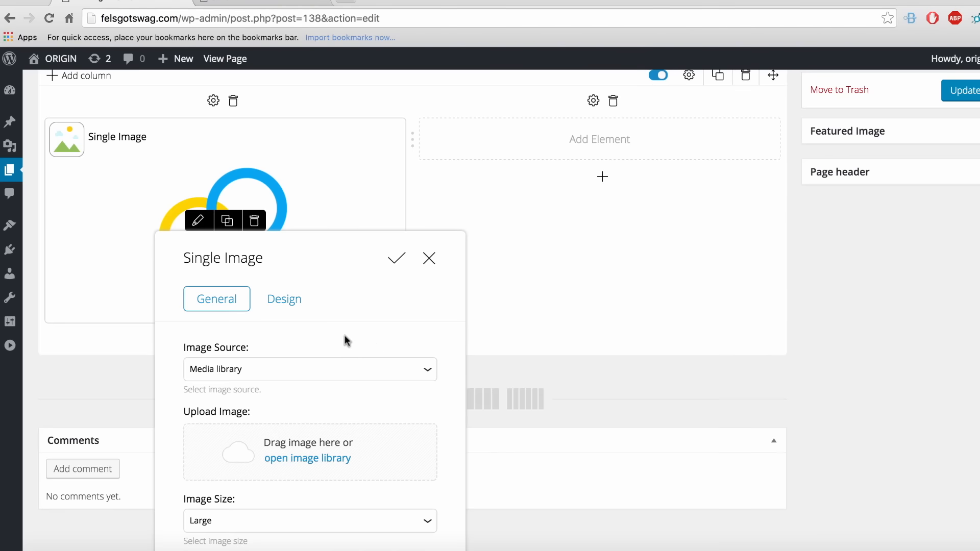
- Move the Single Image settings window off the first column so that it no longer covers the element
{"action": "scroll", "coordinate": [345, 335], "scroll_direction": "down", "scroll_amount": 1}
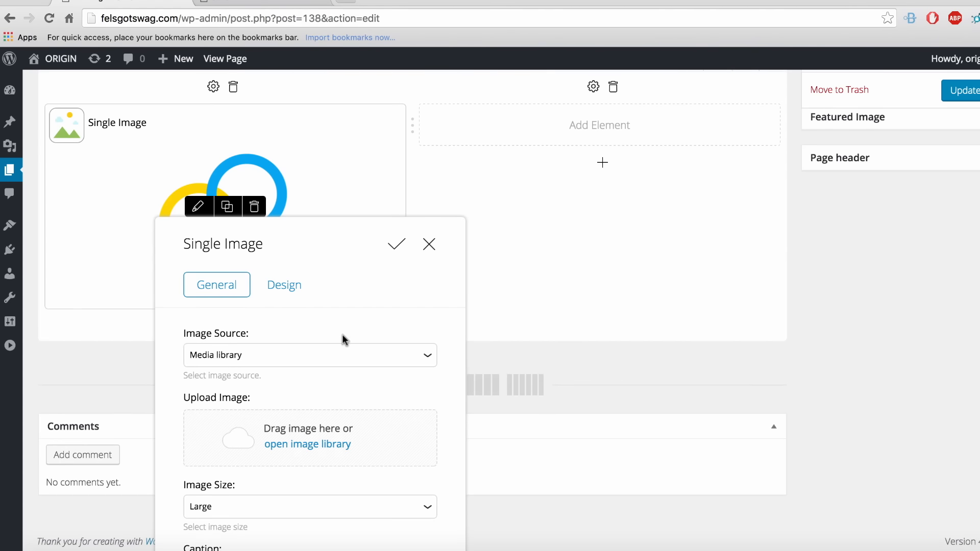
{"action": "scroll", "coordinate": [342, 334], "scroll_direction": "up", "scroll_amount": 3}
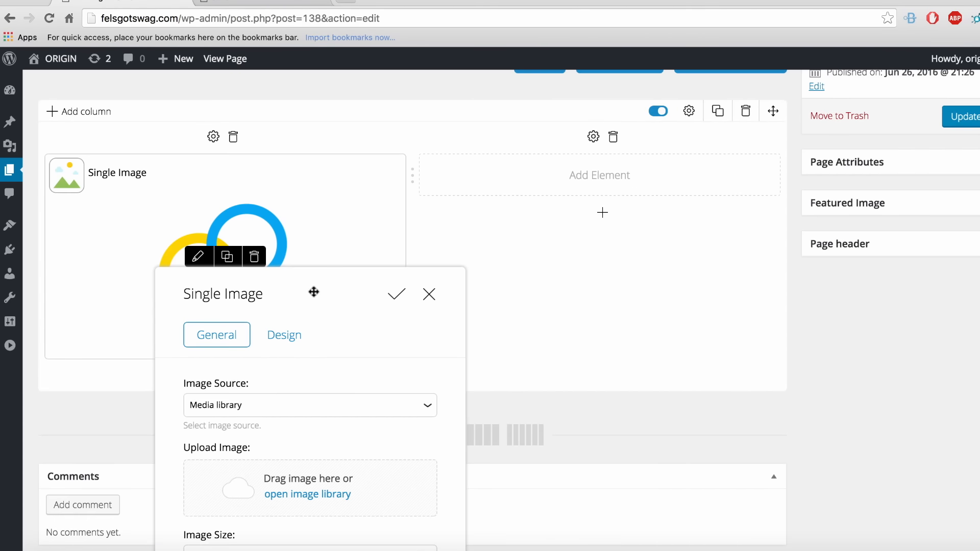
{"action": "left_click_drag", "start_coordinate": [314, 291], "coordinate": [833, 97]}
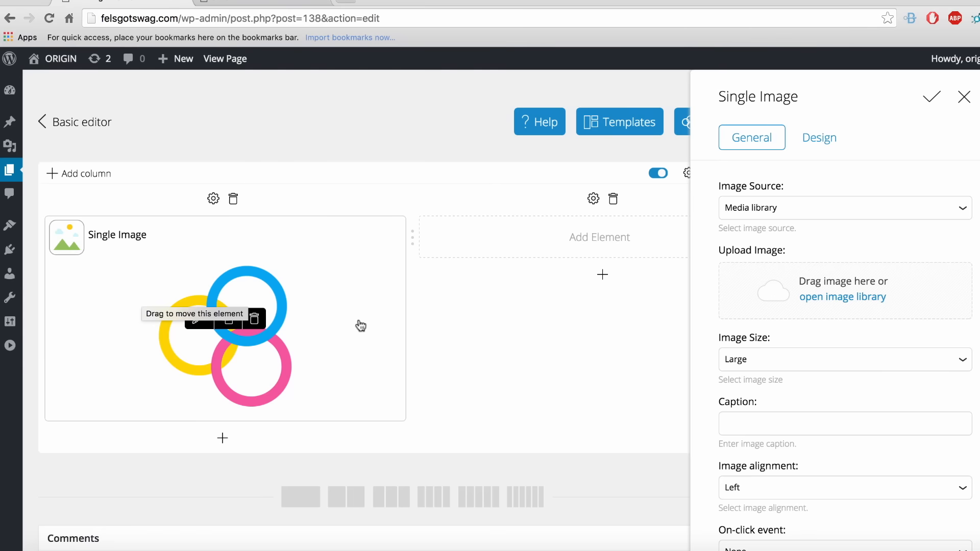
- Choose the Origin Builder box picture, image-18.png, from the media library as the element's image
{"action": "left_click", "coordinate": [845, 307]}
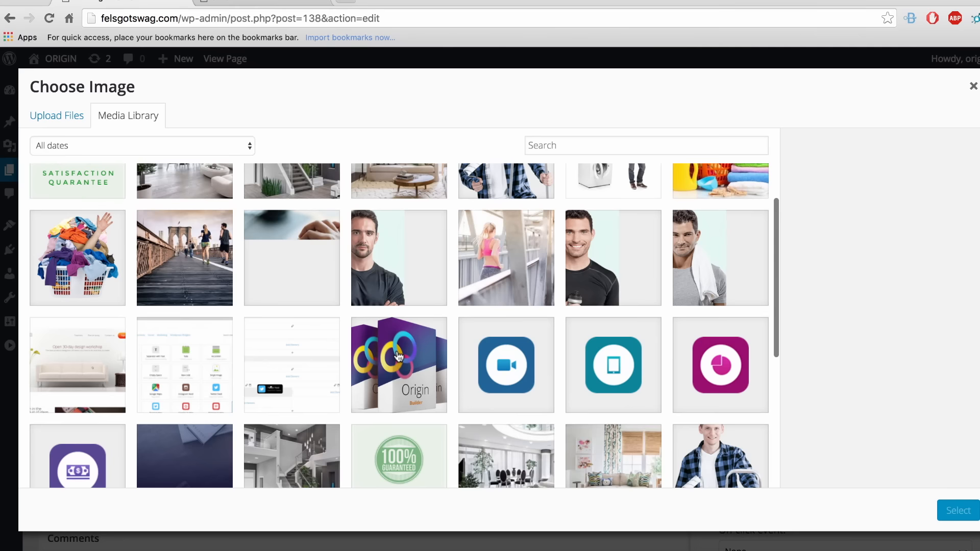
{"action": "left_click", "coordinate": [398, 360]}
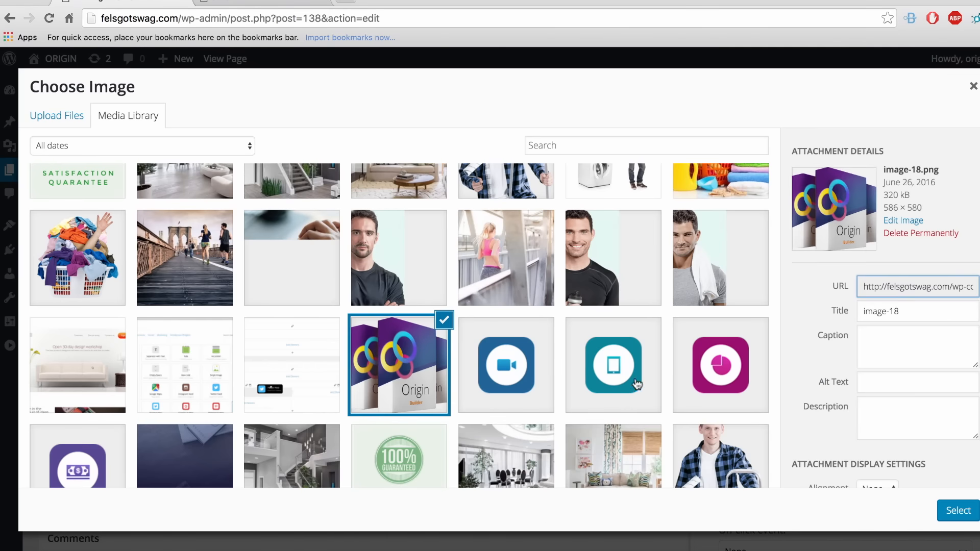
{"action": "left_click", "coordinate": [951, 511]}
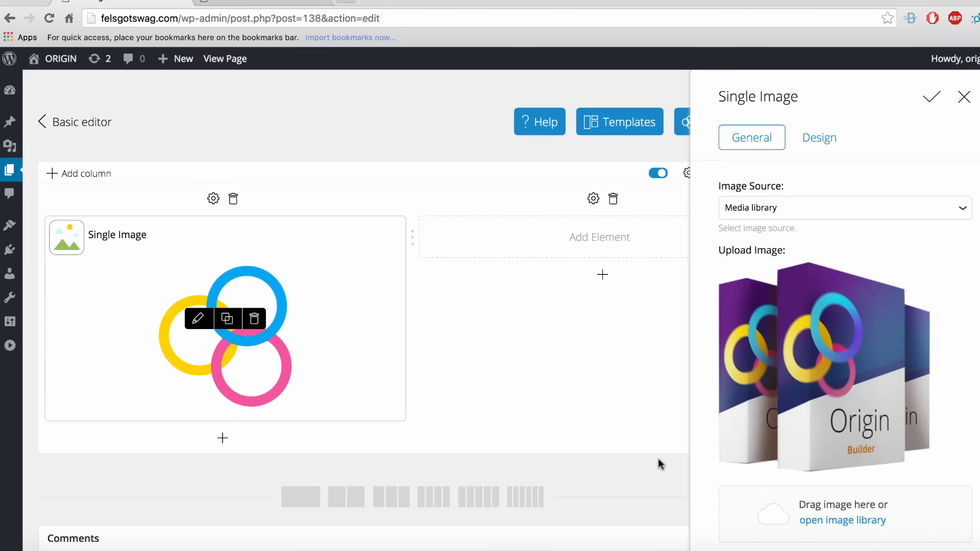
- Keep the image size at Large and set the image alignment to Center
{"action": "scroll", "coordinate": [862, 365], "scroll_direction": "down", "scroll_amount": 3}
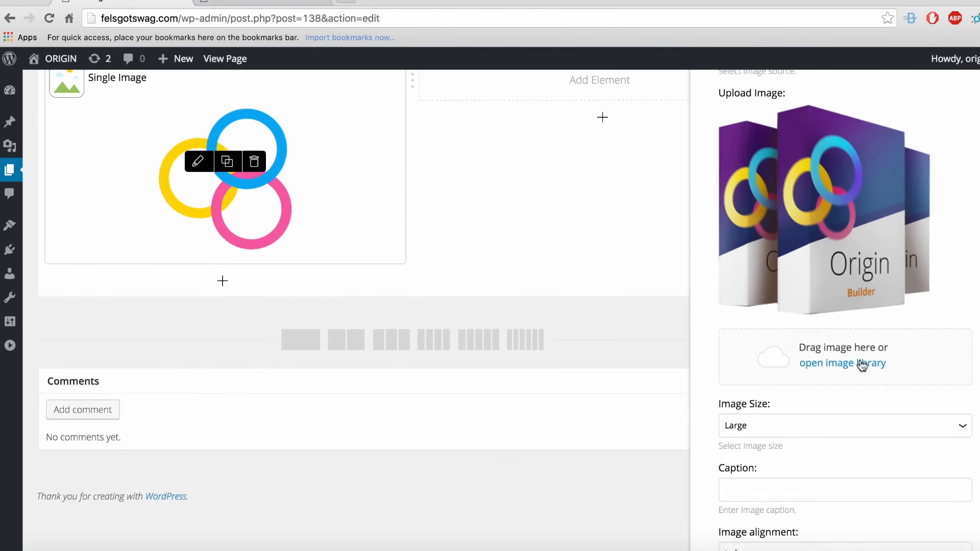
{"action": "scroll", "coordinate": [862, 366], "scroll_direction": "down", "scroll_amount": 2}
{"action": "left_click", "coordinate": [785, 329]}
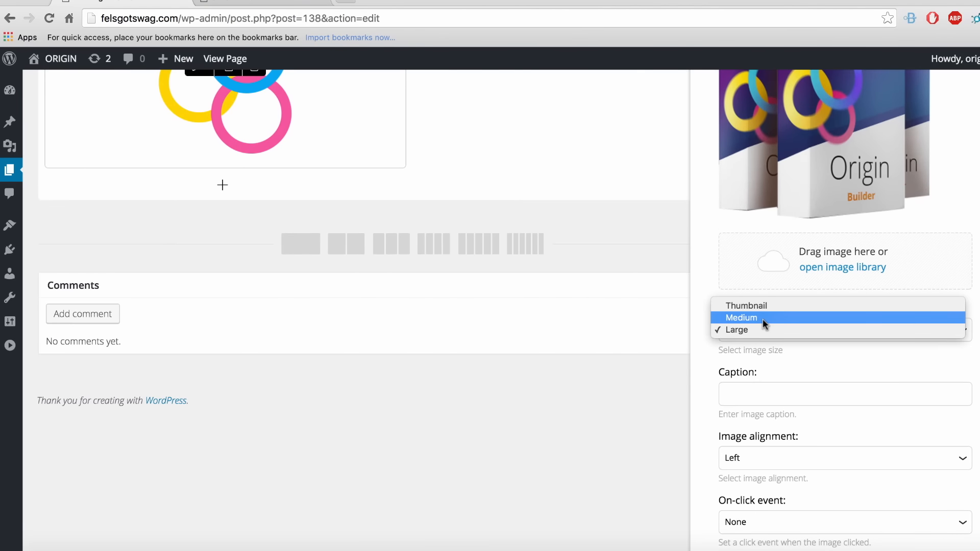
{"action": "left_click", "coordinate": [792, 338]}
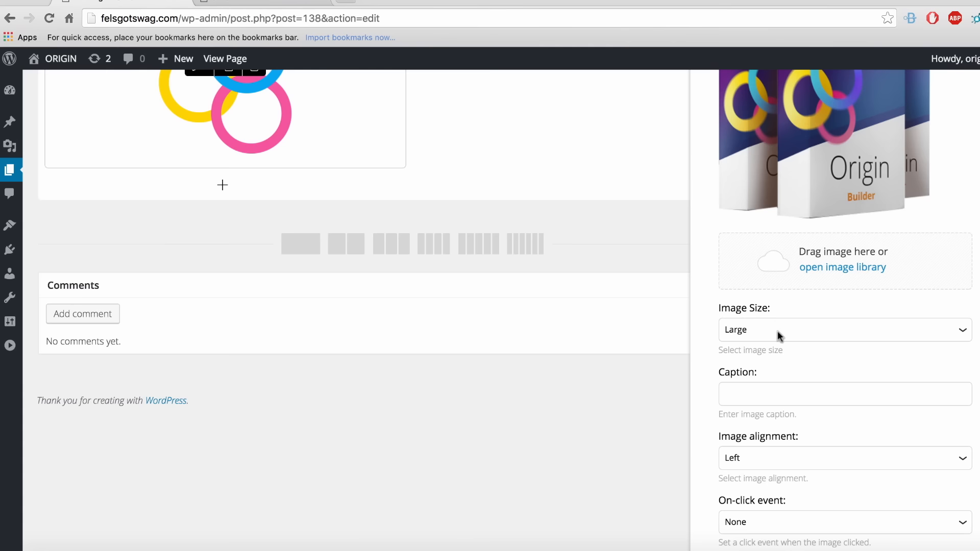
{"action": "scroll", "coordinate": [901, 368], "scroll_direction": "down", "scroll_amount": 1}
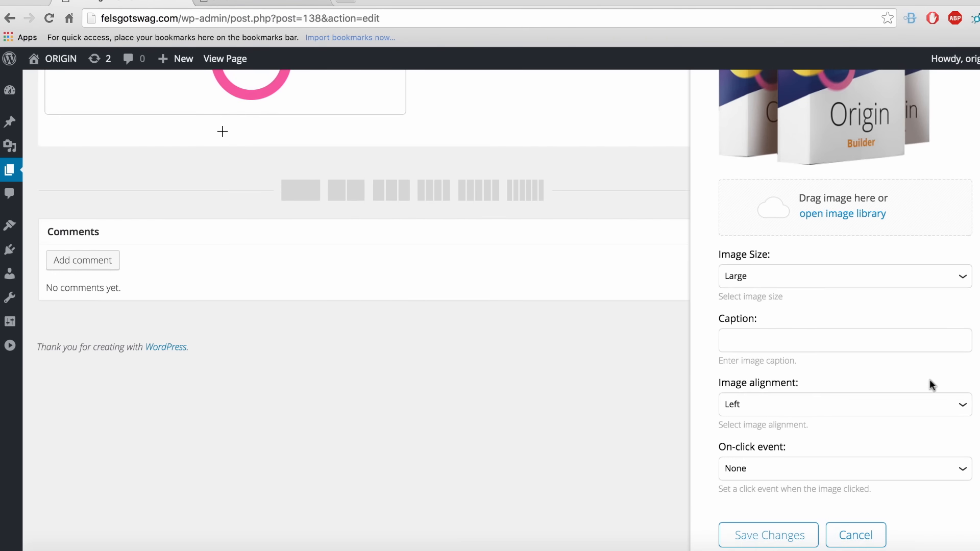
{"action": "left_click", "coordinate": [962, 403]}
{"action": "left_click", "coordinate": [839, 424]}
- Review the choices for image size, alignment and on-click event, leaving the on-click event at None
{"action": "scroll", "coordinate": [359, 334], "scroll_direction": "up", "scroll_amount": 5}
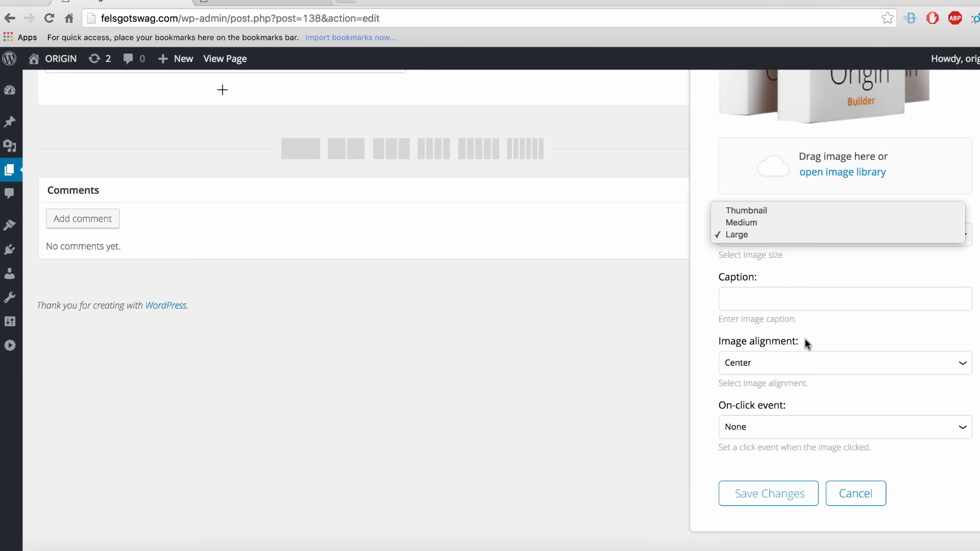
{"action": "left_click", "coordinate": [791, 355]}
{"action": "left_click", "coordinate": [791, 355]}
{"action": "left_click", "coordinate": [784, 365]}
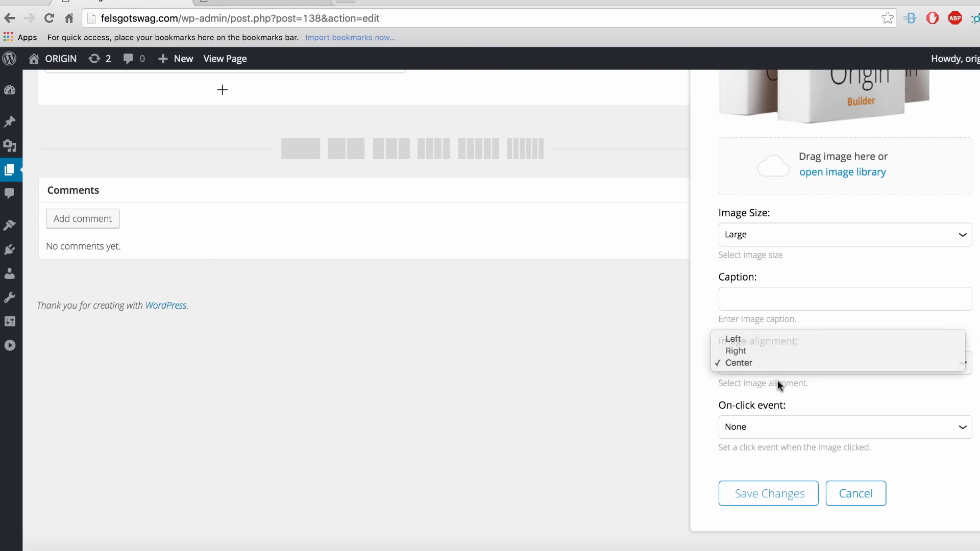
{"action": "left_click", "coordinate": [801, 424]}
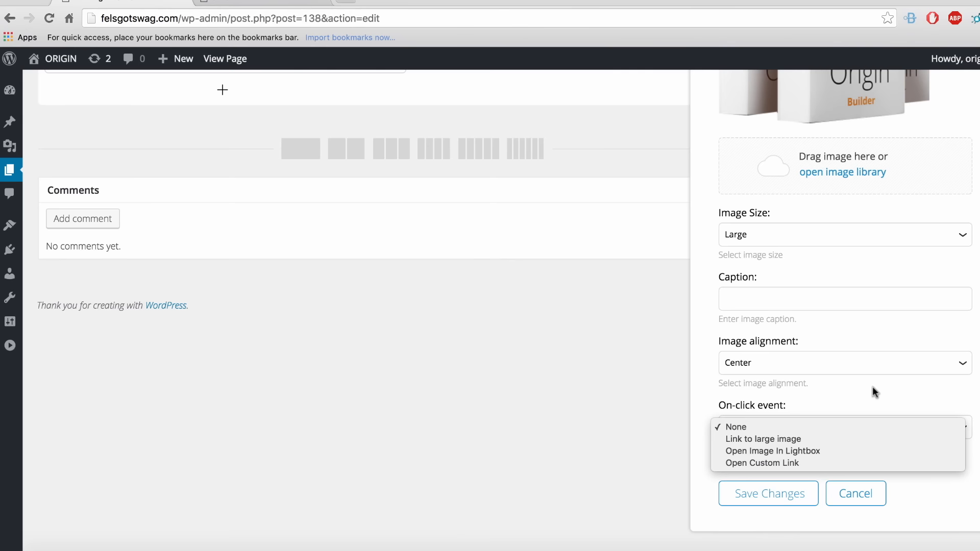
{"action": "left_click", "coordinate": [810, 425]}
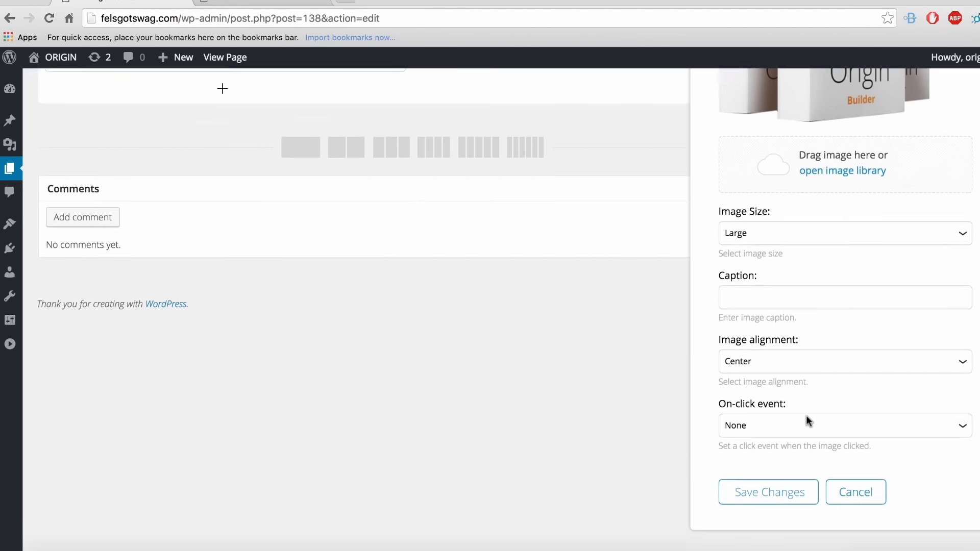
- Examine the Single Image element's design settings, including margin, padding, border, colors and text alignment
{"action": "scroll", "coordinate": [806, 415], "scroll_direction": "up", "scroll_amount": 10}
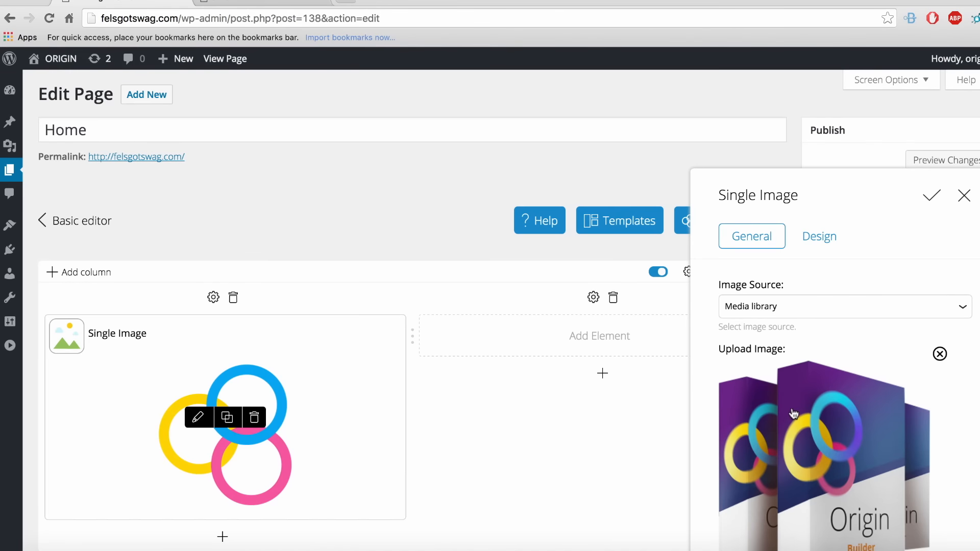
{"action": "scroll", "coordinate": [791, 394], "scroll_direction": "down", "scroll_amount": 3}
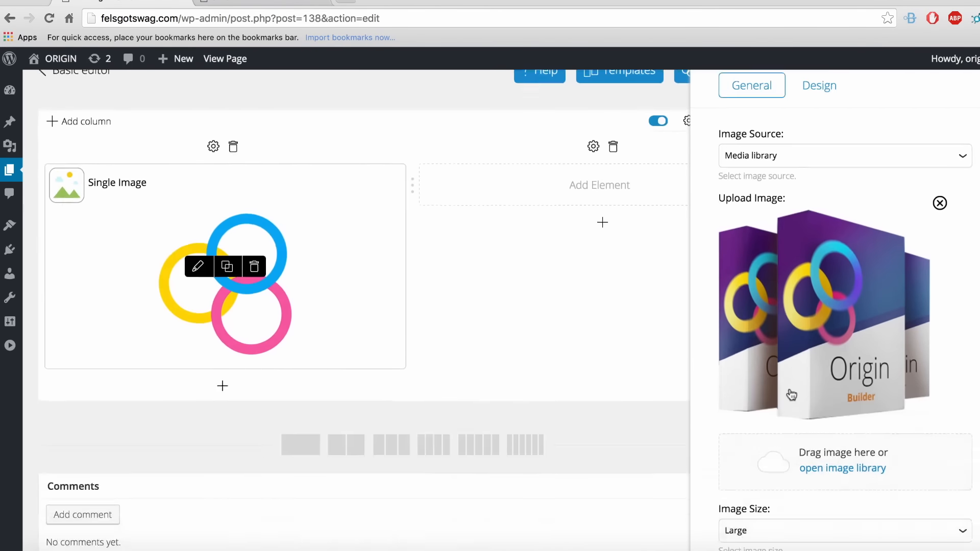
{"action": "scroll", "coordinate": [796, 358], "scroll_direction": "up", "scroll_amount": 2}
{"action": "left_click", "coordinate": [827, 187]}
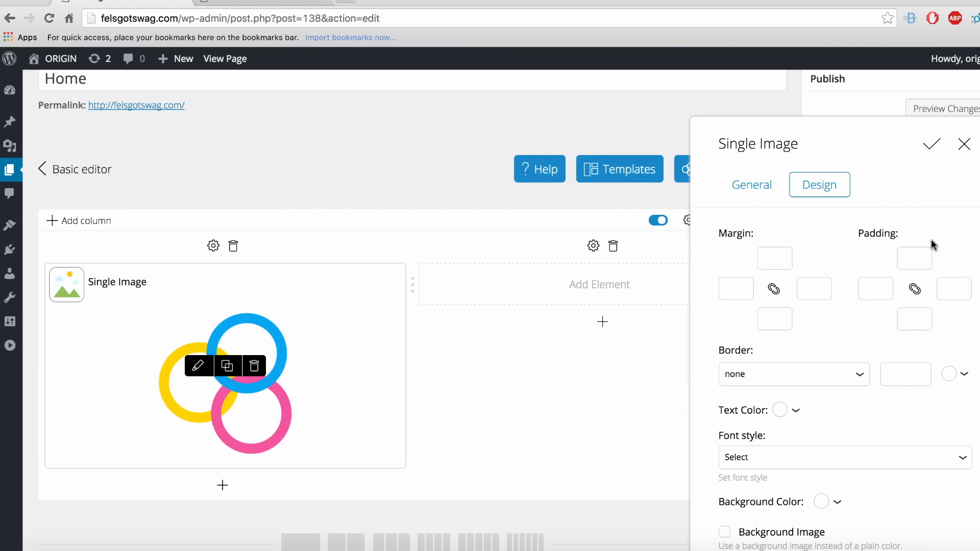
{"action": "scroll", "coordinate": [763, 313], "scroll_direction": "down", "scroll_amount": 2}
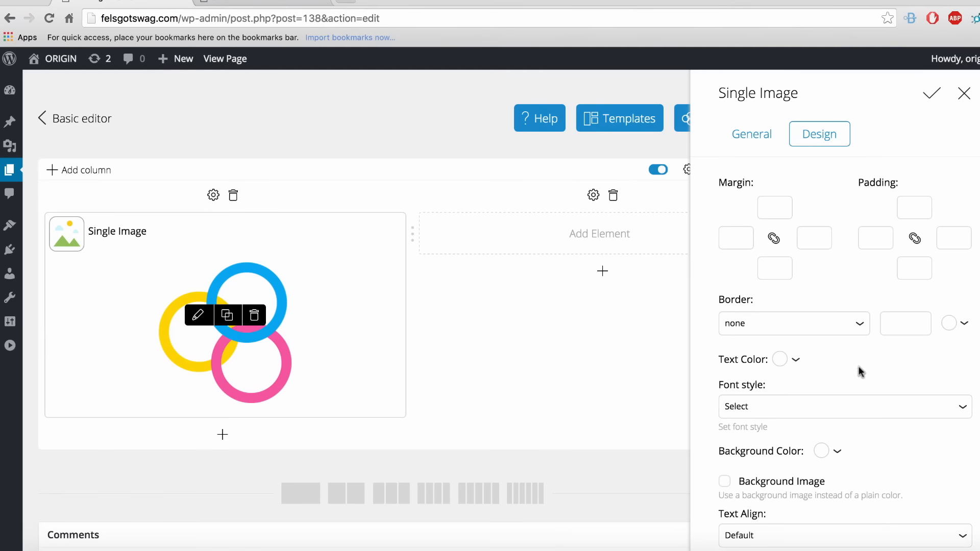
{"action": "scroll", "coordinate": [858, 366], "scroll_direction": "down", "scroll_amount": 4}
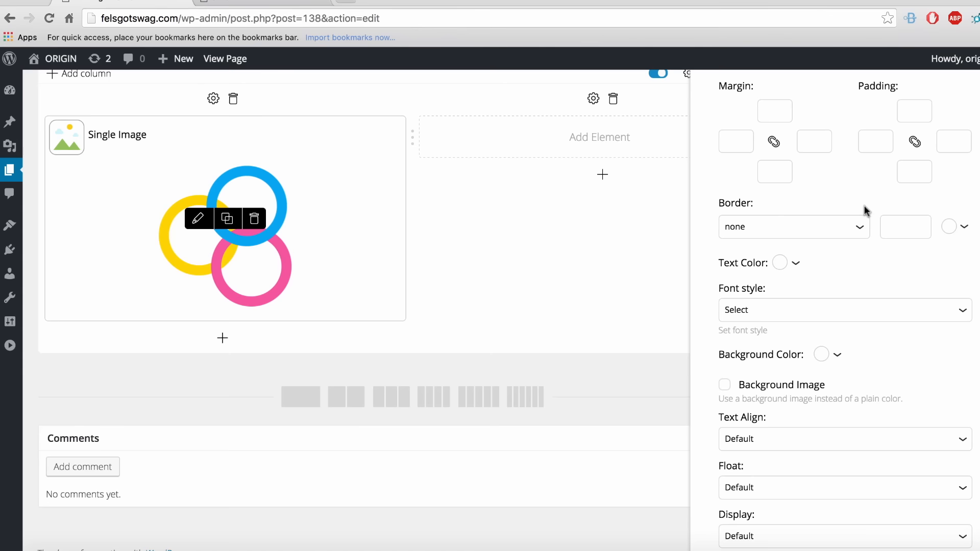
{"action": "scroll", "coordinate": [866, 260], "scroll_direction": "up", "scroll_amount": 4}
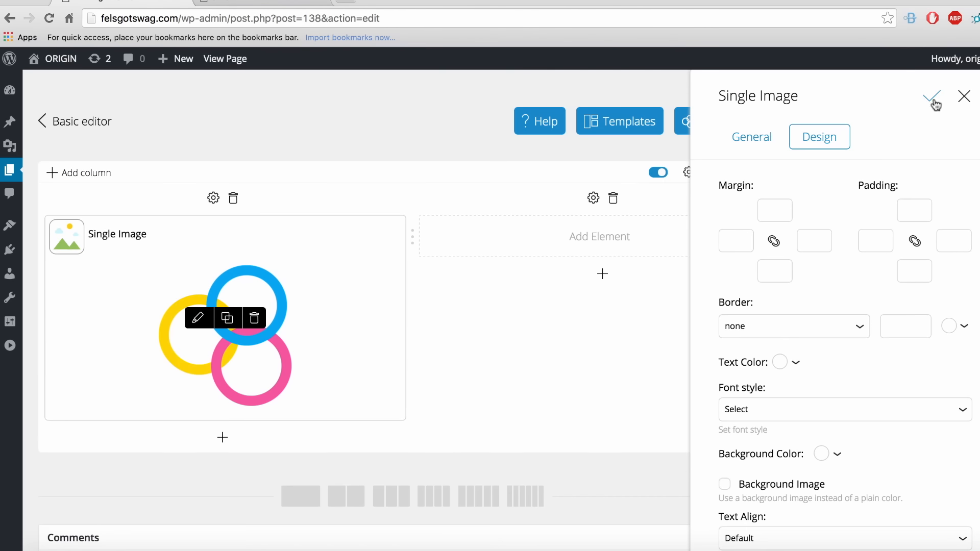
- Apply the Single Image element's settings, update the Home page and open it in the frontend editor
{"action": "left_click", "coordinate": [935, 101]}
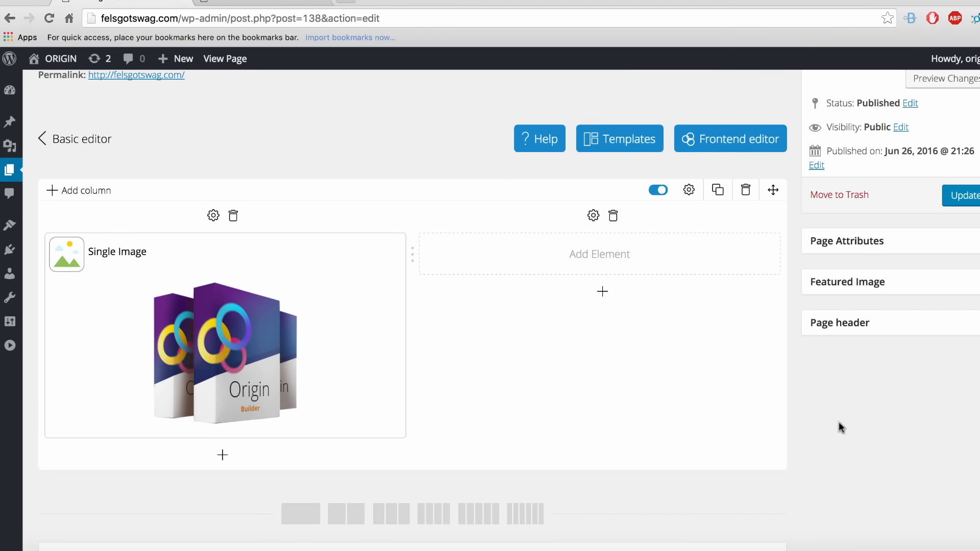
{"action": "scroll", "coordinate": [838, 423], "scroll_direction": "up", "scroll_amount": 1}
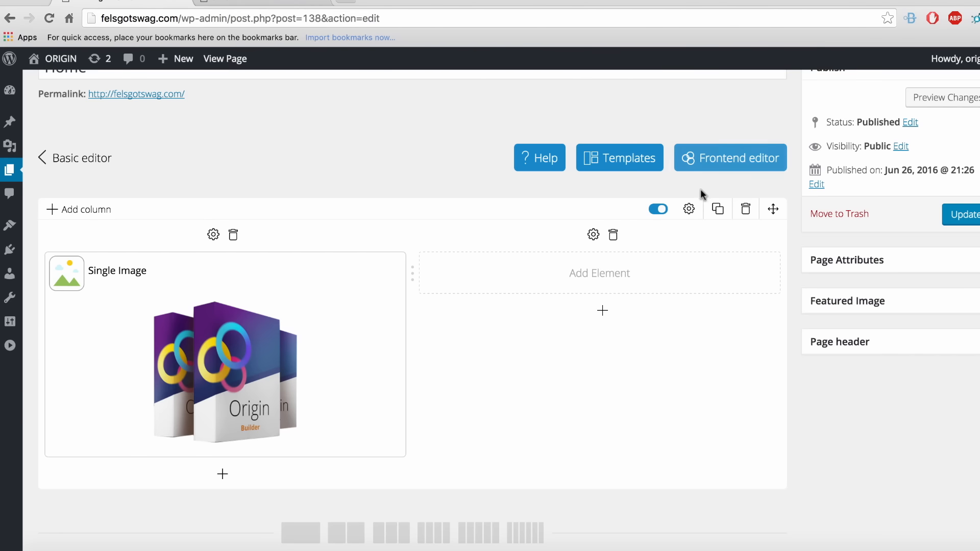
{"action": "left_click", "coordinate": [967, 217]}
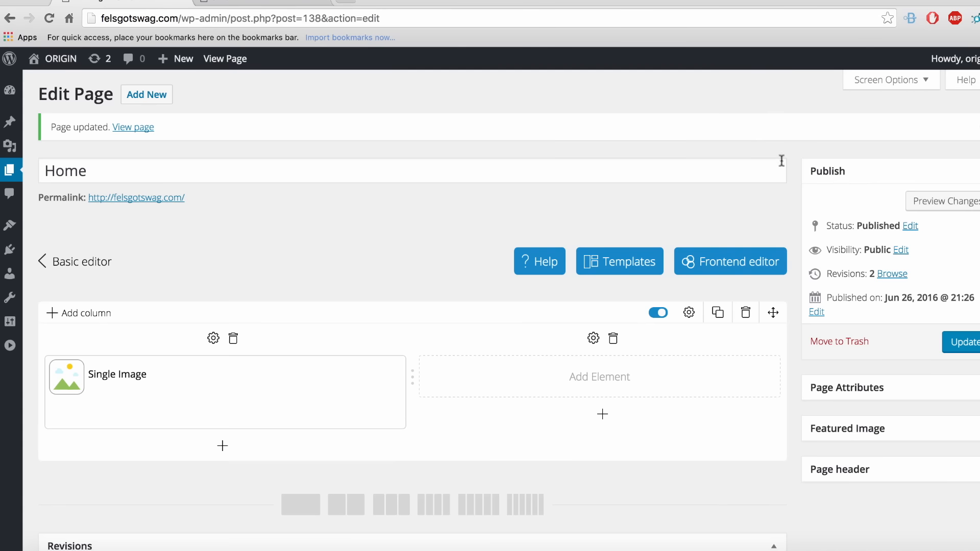
{"action": "left_click", "coordinate": [722, 264]}
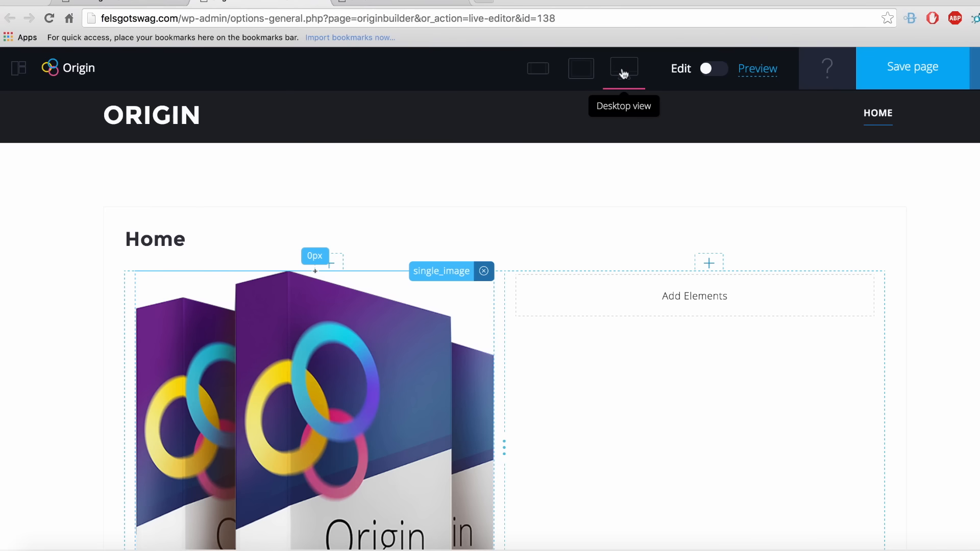
- Preview the page in the tablet and mobile views, rotating the orientation and turning on device attachment for each
{"action": "left_click", "coordinate": [576, 77]}
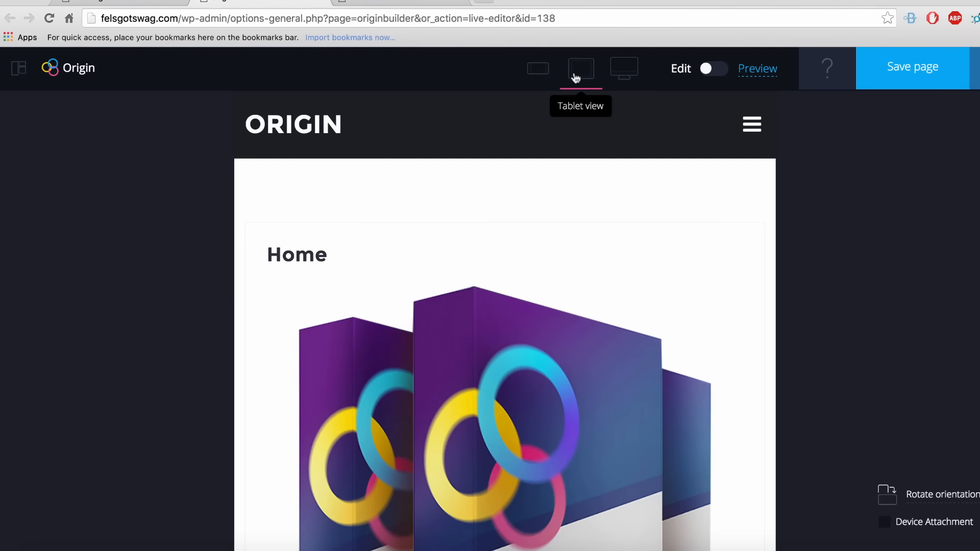
{"action": "left_click", "coordinate": [539, 77]}
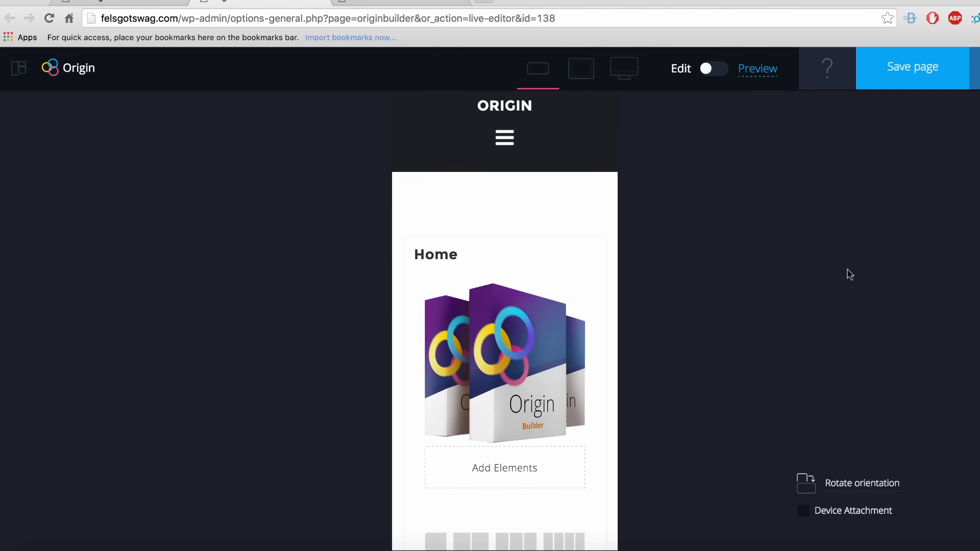
{"action": "scroll", "coordinate": [875, 425], "scroll_direction": "down", "scroll_amount": 1}
{"action": "left_click", "coordinate": [880, 492]}
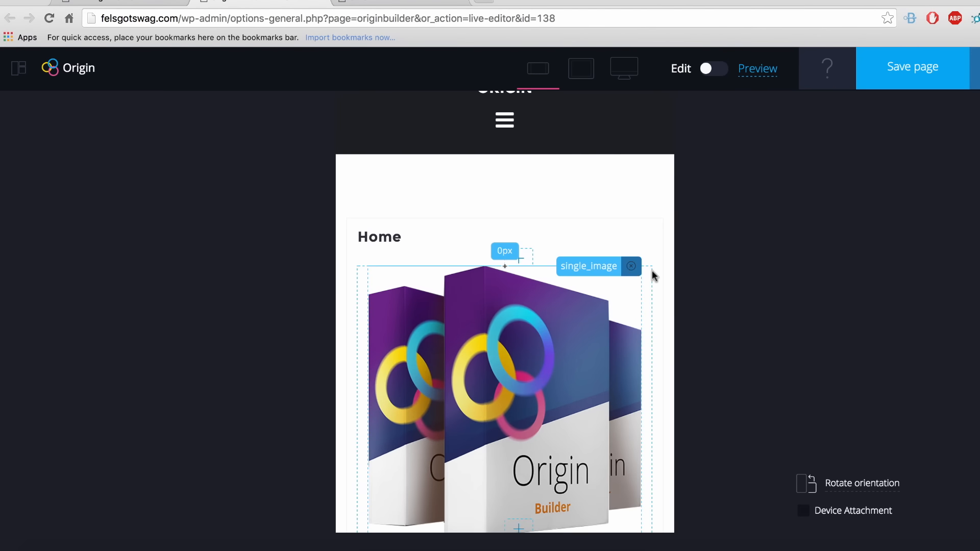
{"action": "left_click", "coordinate": [871, 516]}
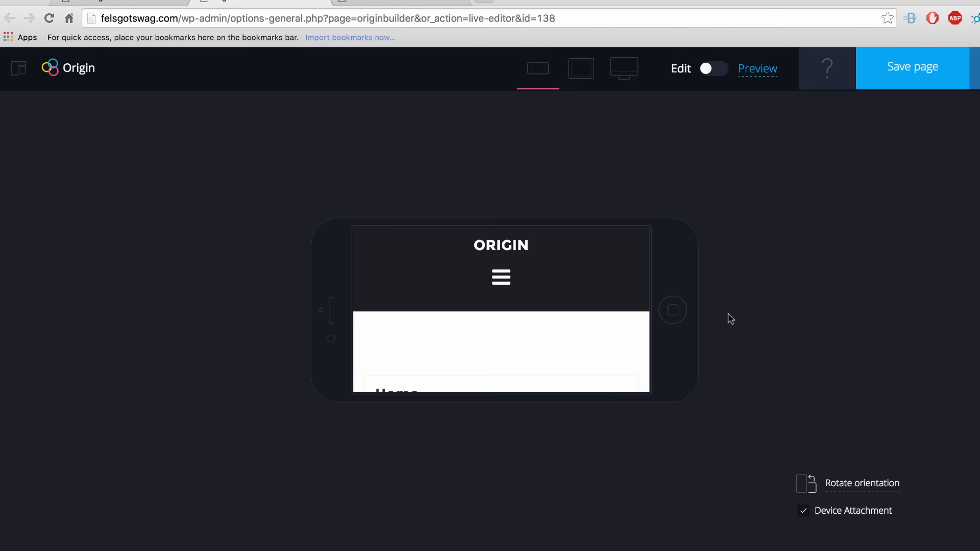
{"action": "left_click", "coordinate": [871, 486]}
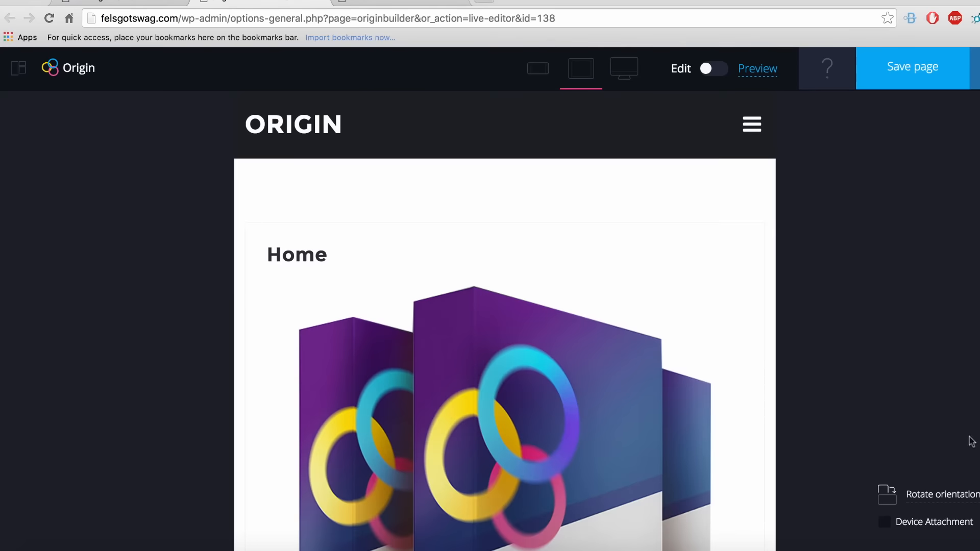
{"action": "left_click", "coordinate": [941, 522]}
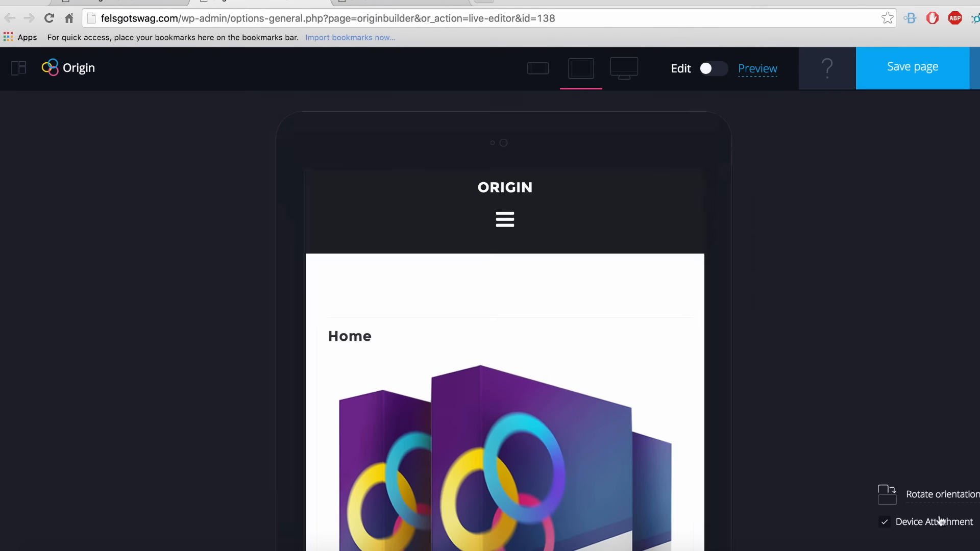
{"action": "left_click", "coordinate": [917, 494]}
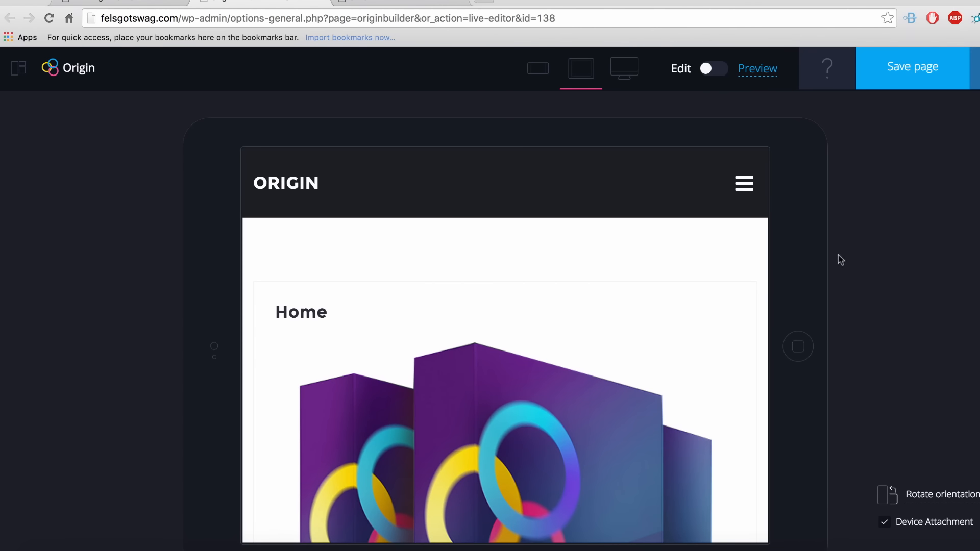
- Return to the desktop view and check the wireframe in Pixelmator before switching back to Chrome
{"action": "left_click", "coordinate": [624, 76]}
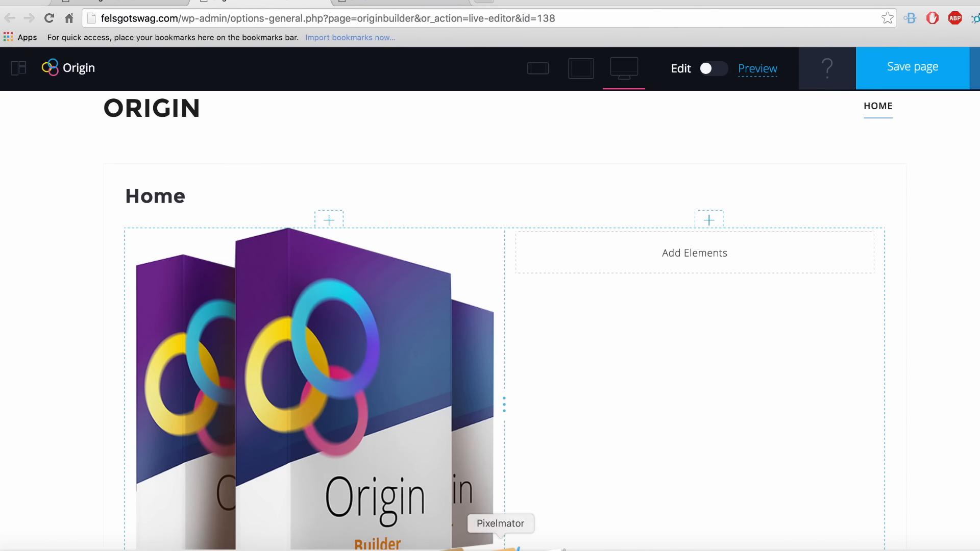
{"action": "left_click", "coordinate": [500, 545]}
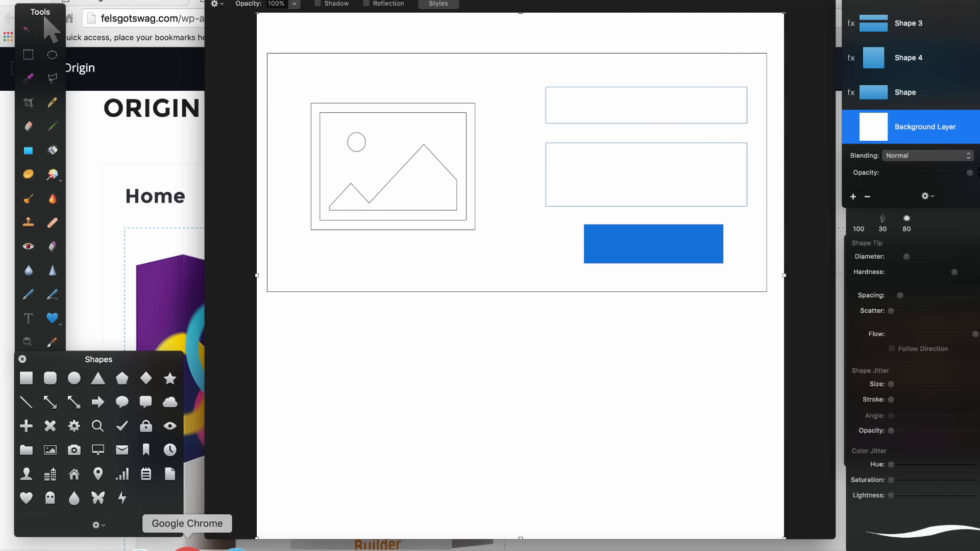
{"action": "left_click", "coordinate": [188, 544]}
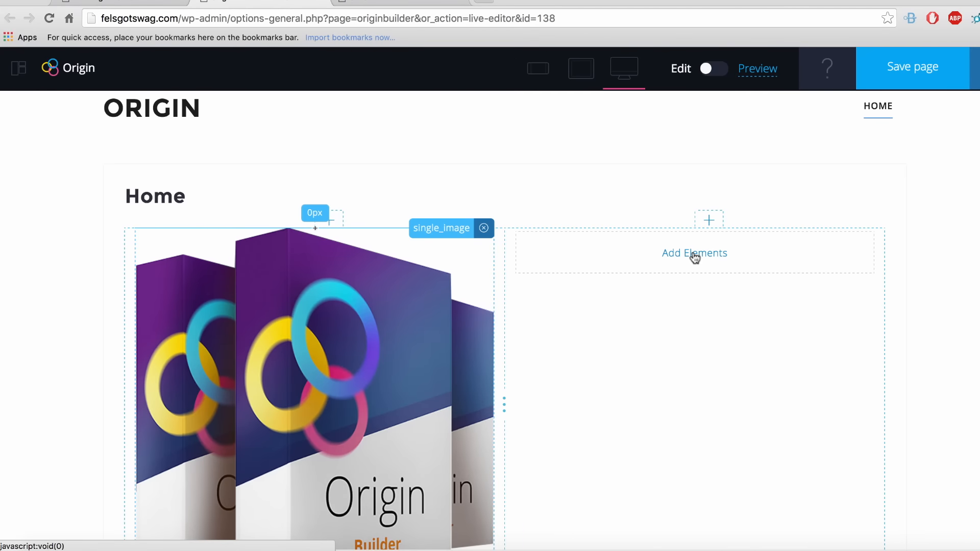
- Add a Text element to the second column and replace its sample text with "Origin Builder"
{"action": "left_click", "coordinate": [695, 258]}
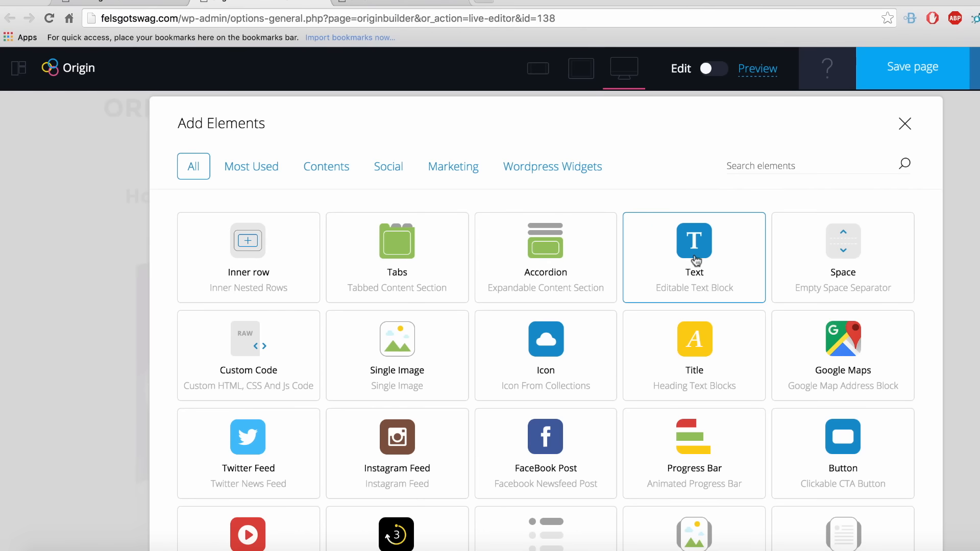
{"action": "left_click", "coordinate": [696, 261]}
{"action": "key", "text": "super+a"}
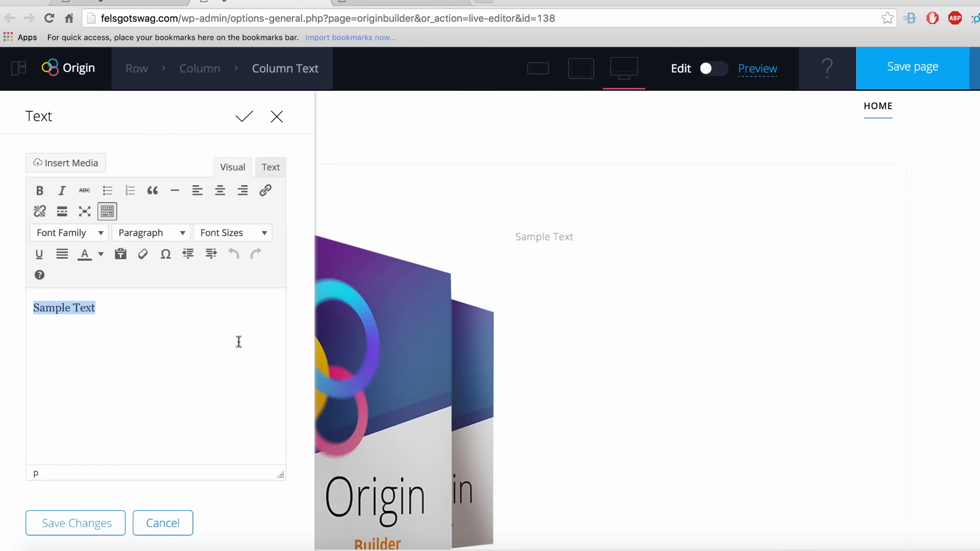
{"action": "type", "text": "Origin Builder"}
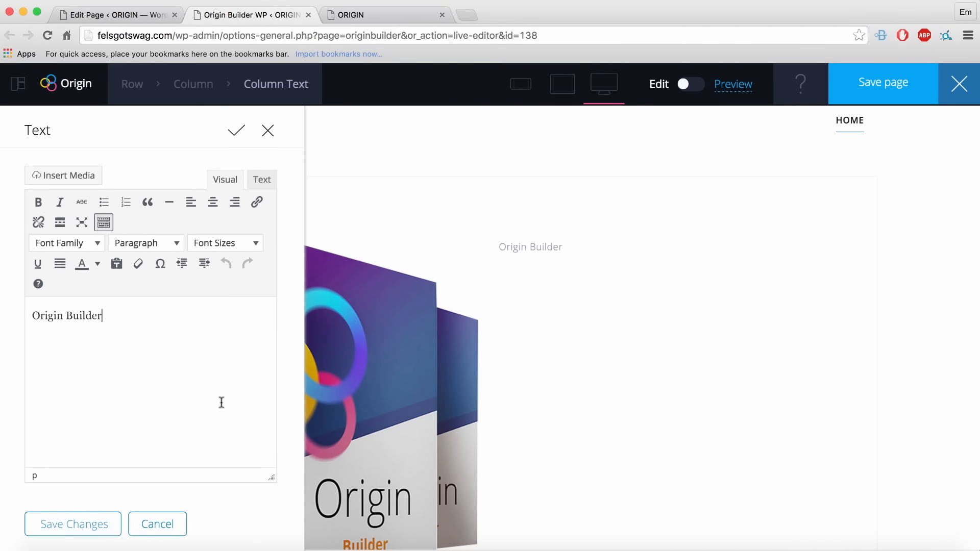
- Center the "Origin Builder" text and set its font family to Open Sans
{"action": "key", "text": "super+a"}
{"action": "left_click", "coordinate": [213, 202]}
{"action": "left_click", "coordinate": [66, 243]}
{"action": "scroll", "coordinate": [81, 424], "scroll_direction": "down", "scroll_amount": 5}
{"action": "scroll", "coordinate": [77, 424], "scroll_direction": "up", "scroll_amount": 6}
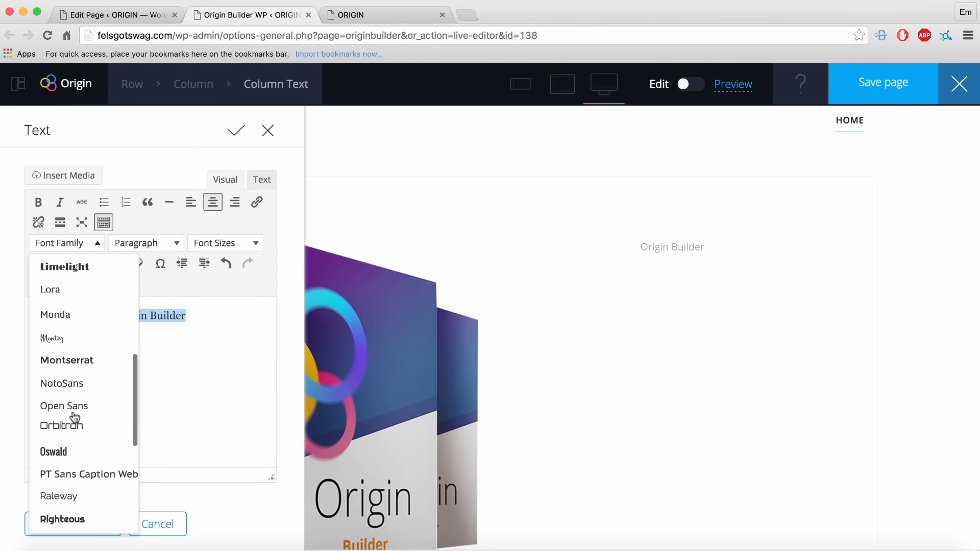
{"action": "scroll", "coordinate": [75, 409], "scroll_direction": "up", "scroll_amount": 2}
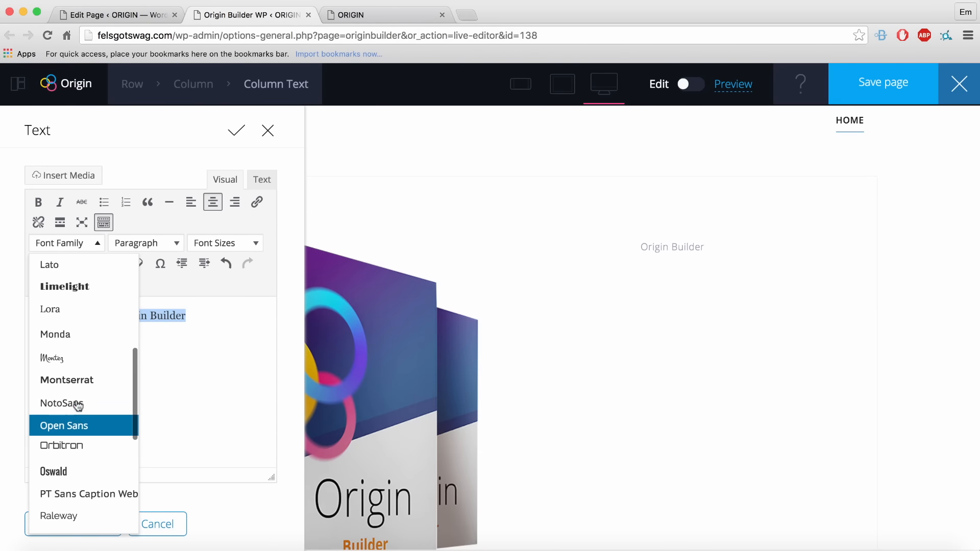
{"action": "scroll", "coordinate": [76, 404], "scroll_direction": "down", "scroll_amount": 3}
{"action": "left_click", "coordinate": [74, 286]}
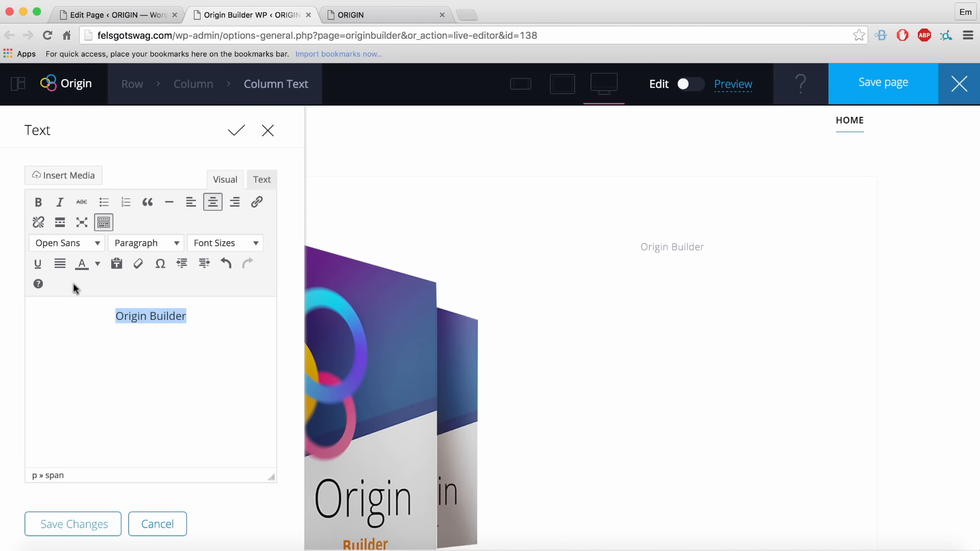
- Set the "Origin Builder" text's font size to 40px and apply the Text element's changes
{"action": "left_click", "coordinate": [228, 243]}
{"action": "scroll", "coordinate": [232, 441], "scroll_direction": "down", "scroll_amount": 2}
{"action": "scroll", "coordinate": [232, 441], "scroll_direction": "down", "scroll_amount": 10}
{"action": "left_click", "coordinate": [232, 441]}
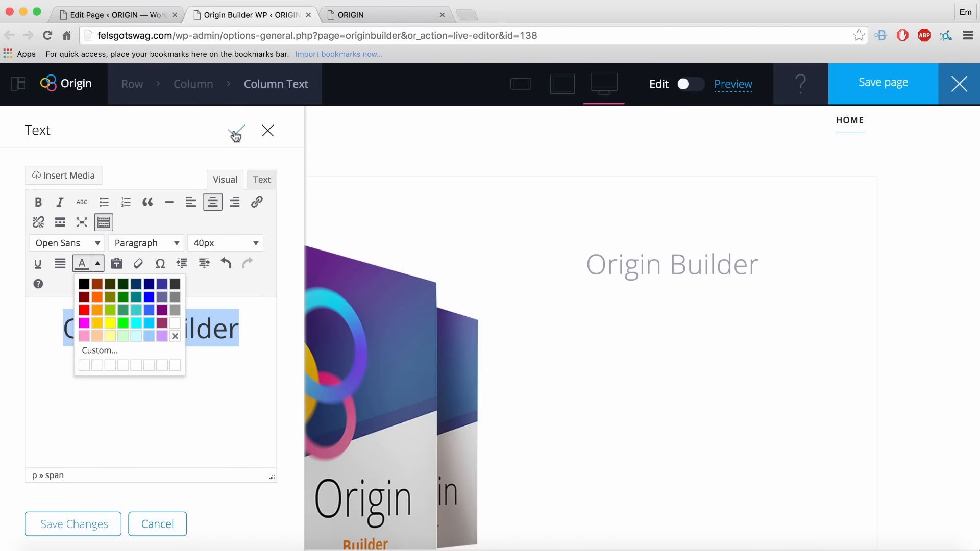
{"action": "scroll", "coordinate": [236, 136], "scroll_direction": "down", "scroll_amount": 1}
{"action": "scroll", "coordinate": [234, 126], "scroll_direction": "up", "scroll_amount": 1}
{"action": "left_click", "coordinate": [236, 134]}
- Examine where elements can be added to the second column and the actions offered for the row, column and column text
{"action": "scroll", "coordinate": [741, 298], "scroll_direction": "down", "scroll_amount": 2}
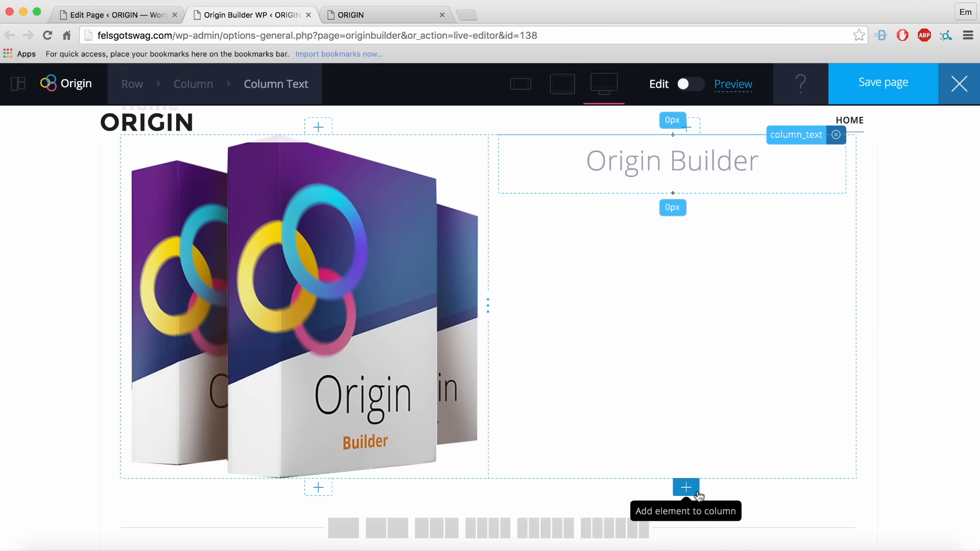
{"action": "scroll", "coordinate": [697, 493], "scroll_direction": "up", "scroll_amount": 3}
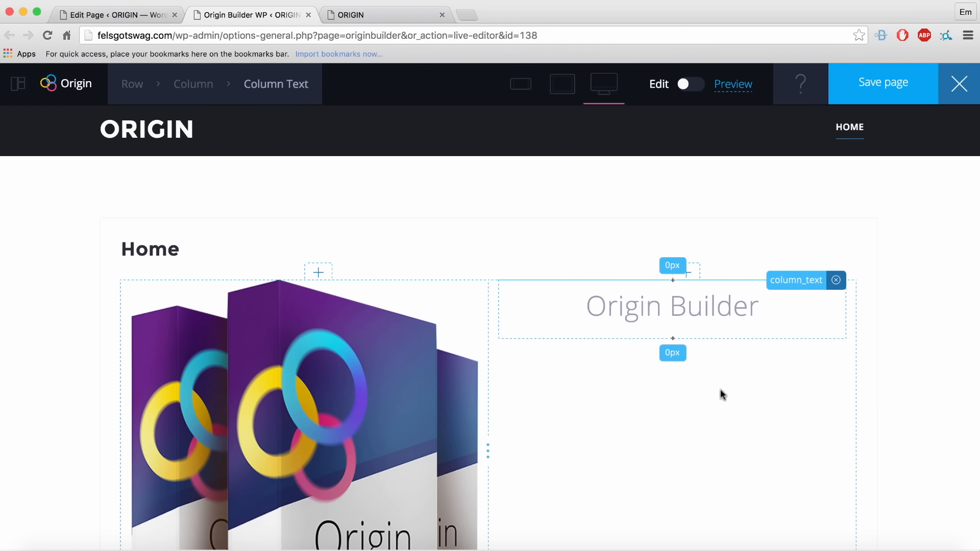
{"action": "scroll", "coordinate": [716, 380], "scroll_direction": "down", "scroll_amount": 5}
{"action": "scroll", "coordinate": [644, 403], "scroll_direction": "up", "scroll_amount": 4}
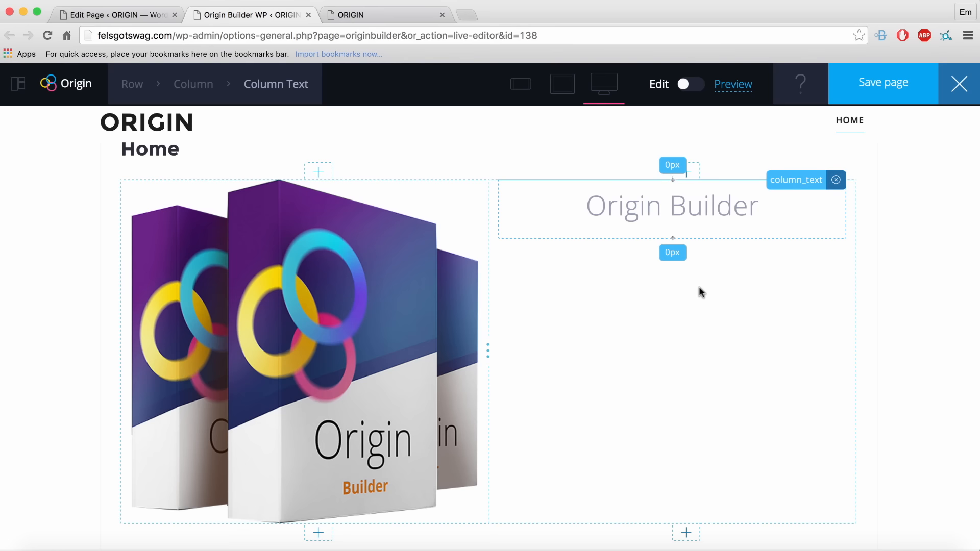
{"action": "scroll", "coordinate": [701, 460], "scroll_direction": "down", "scroll_amount": 3}
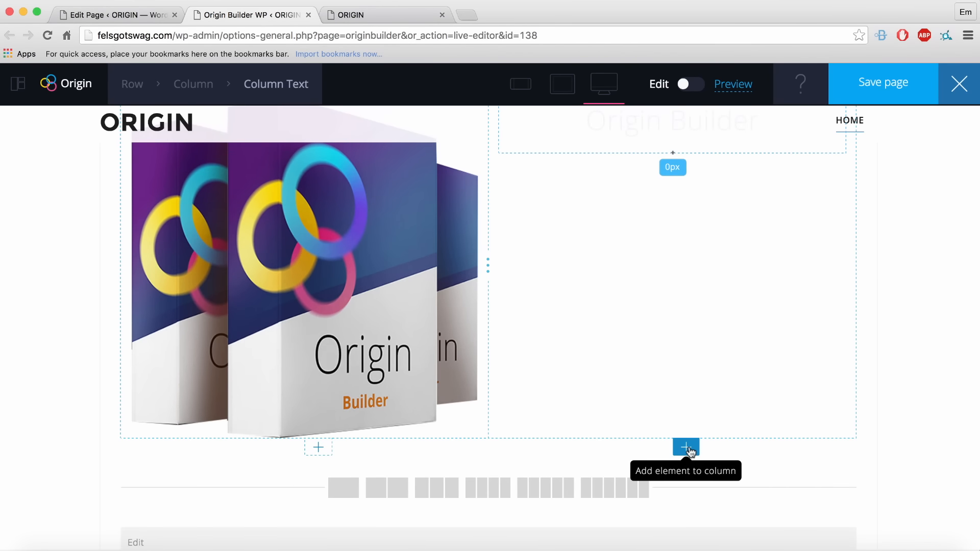
{"action": "scroll", "coordinate": [686, 449], "scroll_direction": "up", "scroll_amount": 4}
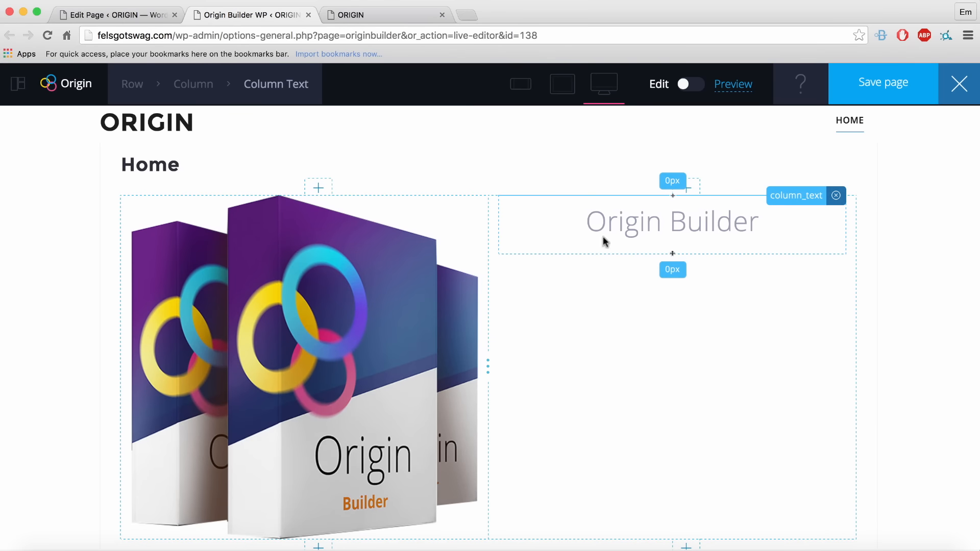
{"action": "left_click", "coordinate": [273, 84]}
{"action": "mouse_move", "coordinate": [292, 85]}
{"action": "mouse_move", "coordinate": [196, 88]}
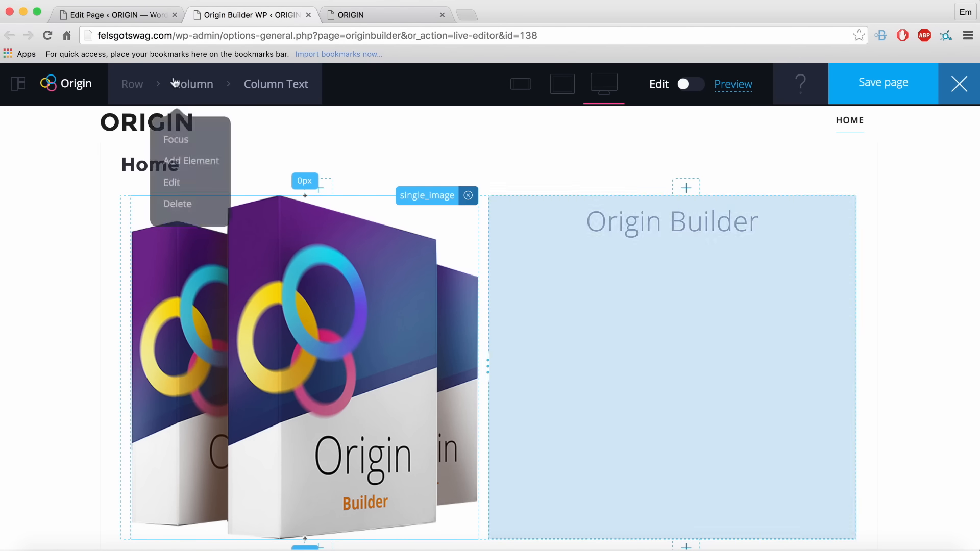
{"action": "mouse_move", "coordinate": [129, 86]}
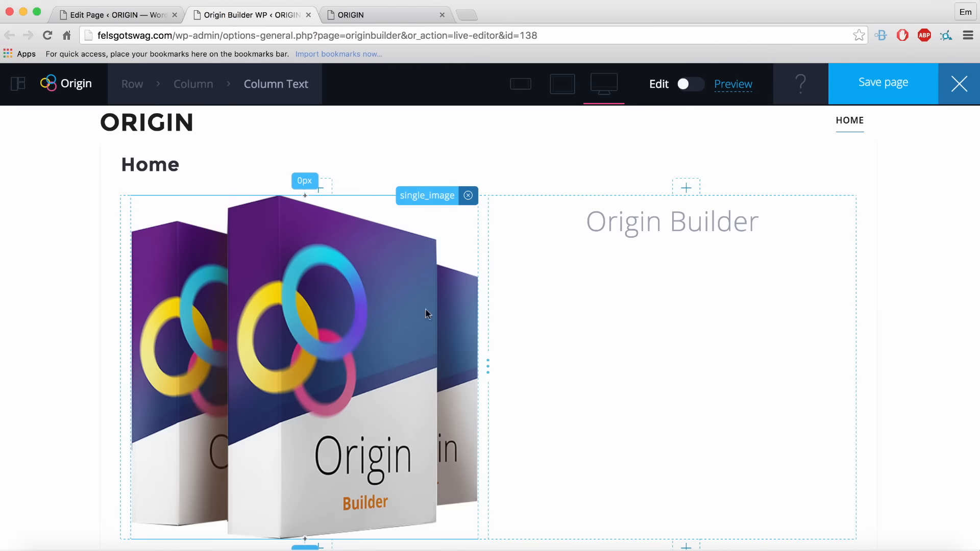
{"action": "mouse_move", "coordinate": [132, 84]}
{"action": "mouse_move", "coordinate": [191, 85]}
{"action": "mouse_move", "coordinate": [291, 98]}
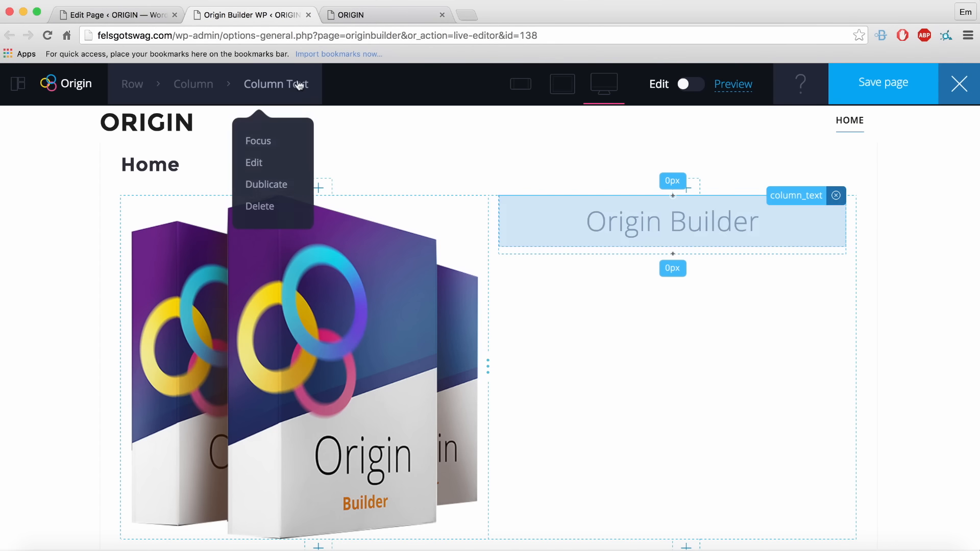
- Duplicate the "Origin Builder" text element and change the copy to "Build beautiful websites in minutes using world's most powerful Wordpress plugin" at 20px
{"action": "left_click", "coordinate": [275, 186]}
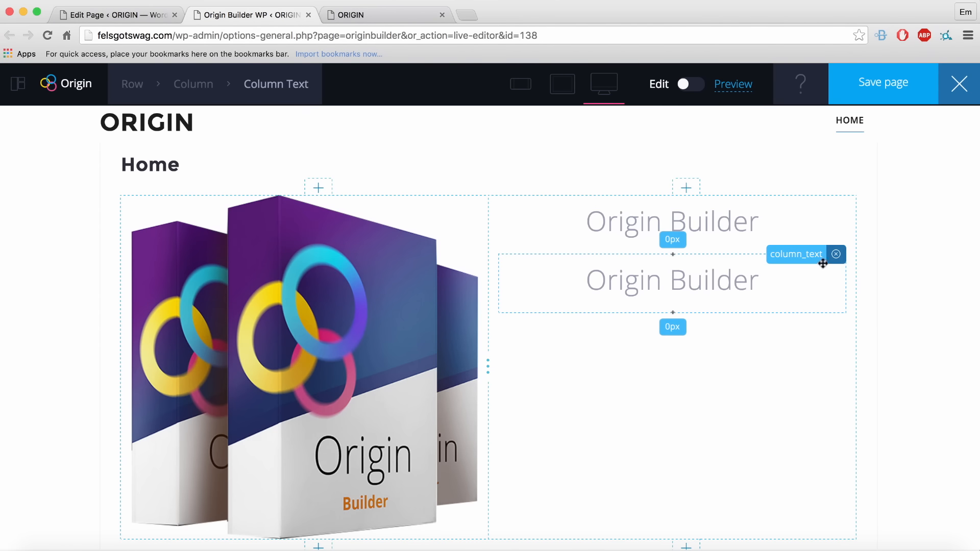
{"action": "left_click", "coordinate": [814, 258]}
{"action": "type", "text": "Build beautiful websites in minutes using world's most powerful Wordpress plugin"}
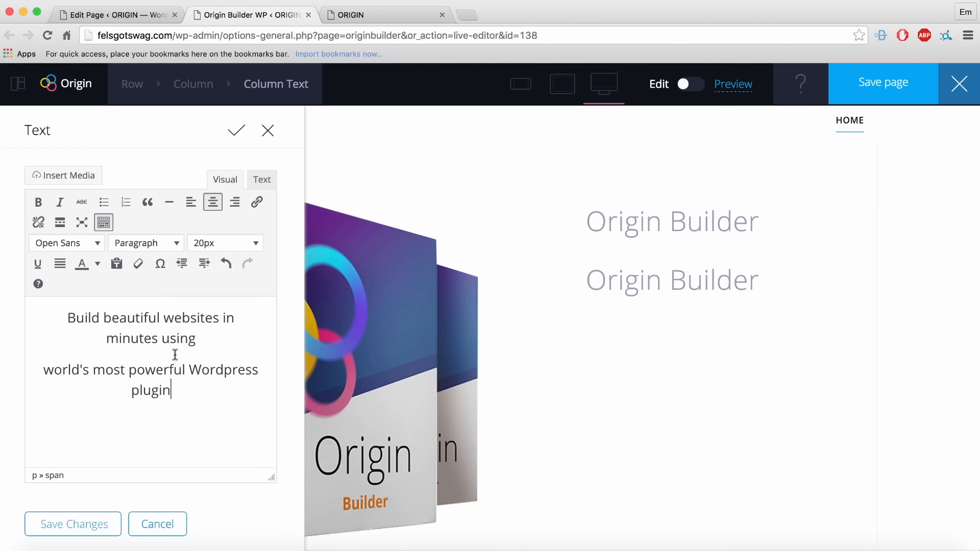
{"action": "key", "text": "super+a"}
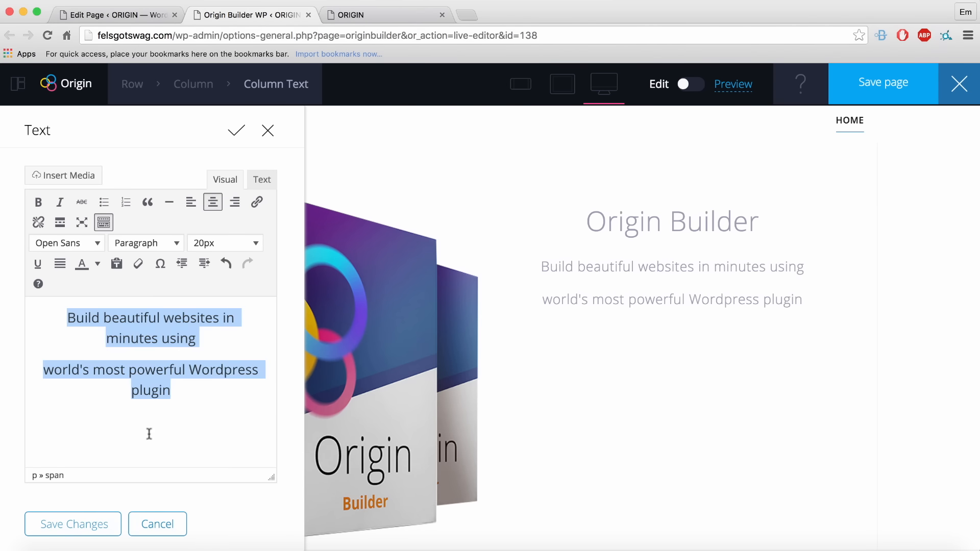
{"action": "left_click", "coordinate": [73, 525]}
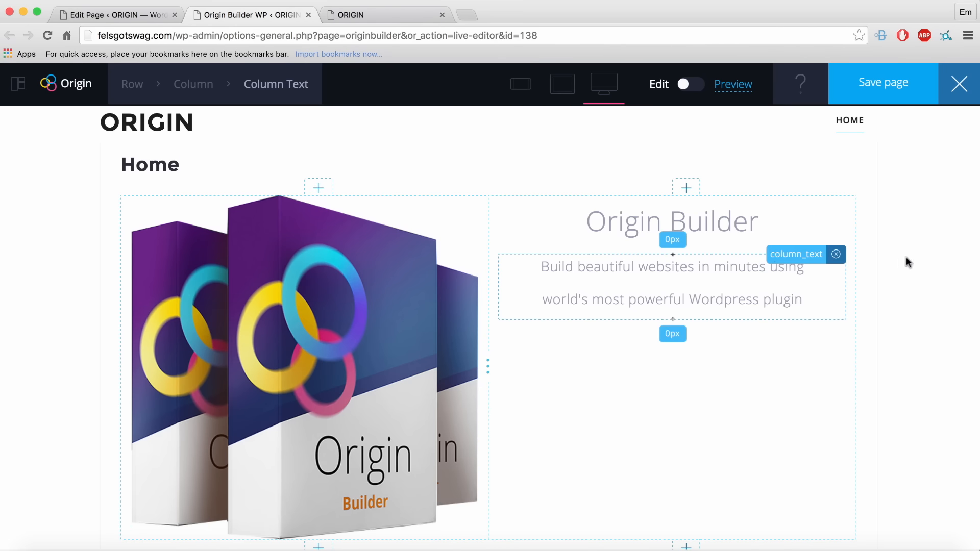
- Add a Button element below the tagline in the second column and title it "Download it now"
{"action": "scroll", "coordinate": [909, 270], "scroll_direction": "down", "scroll_amount": 1}
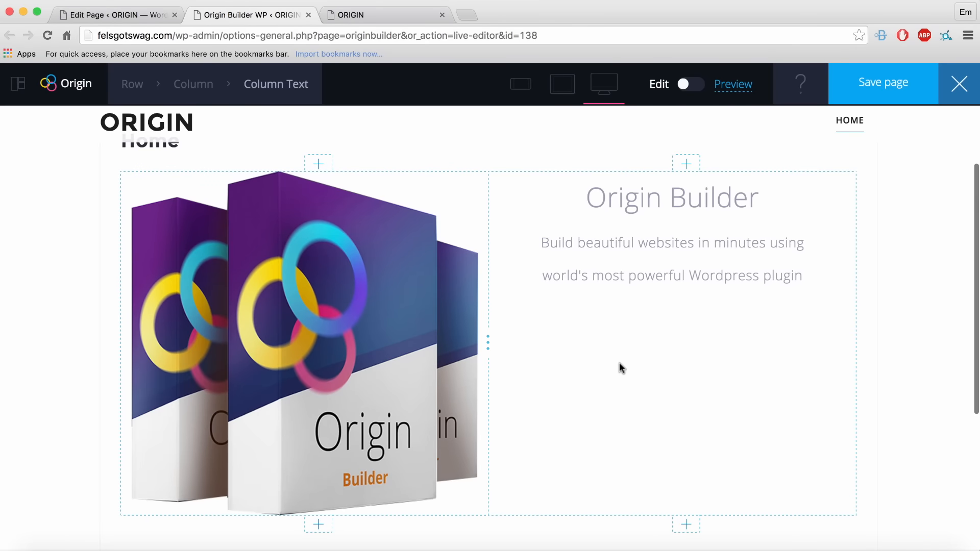
{"action": "left_click", "coordinate": [686, 525]}
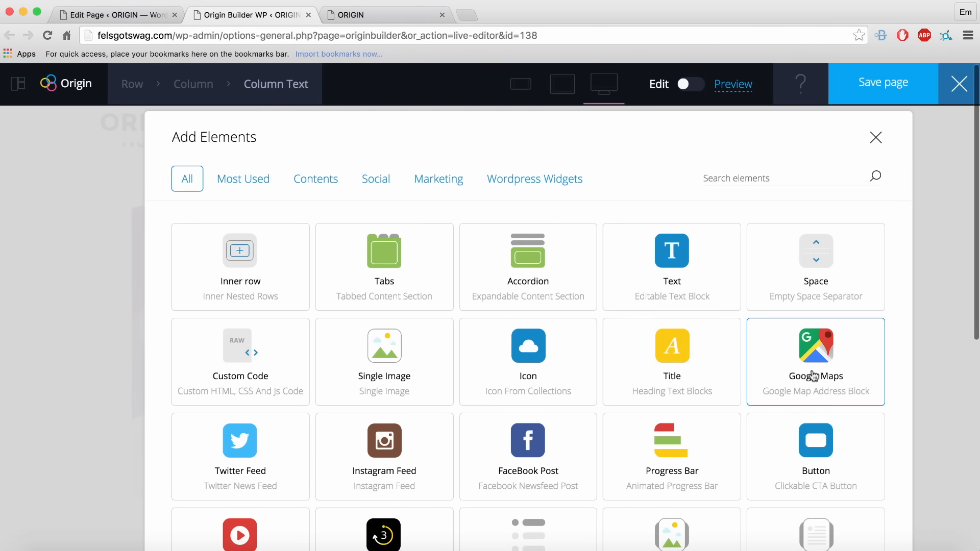
{"action": "left_click", "coordinate": [832, 444]}
{"action": "triple_click", "coordinate": [88, 235]}
{"action": "type", "text": "D"}
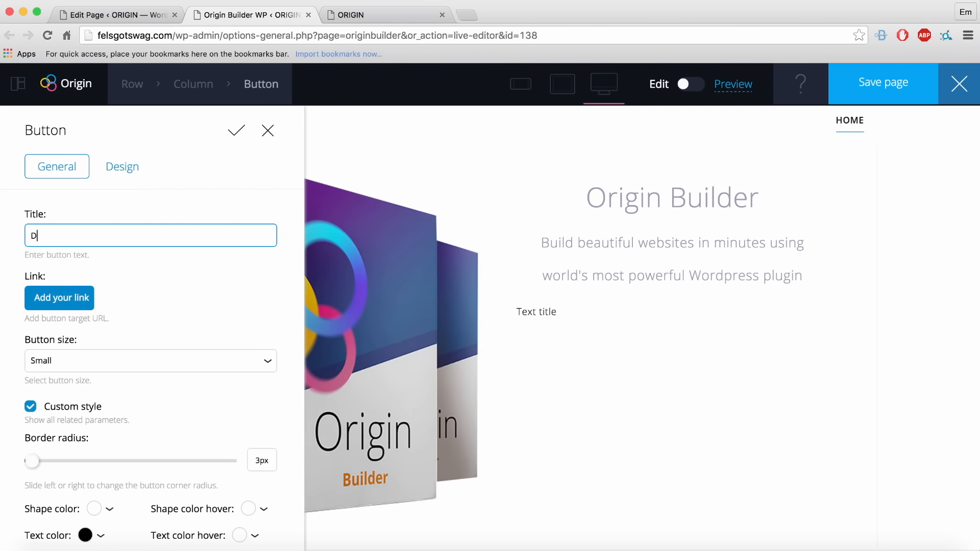
{"action": "type", "text": "ownload it now"}
- Link the button to the existing "Hello world!" post
{"action": "left_click", "coordinate": [44, 299]}
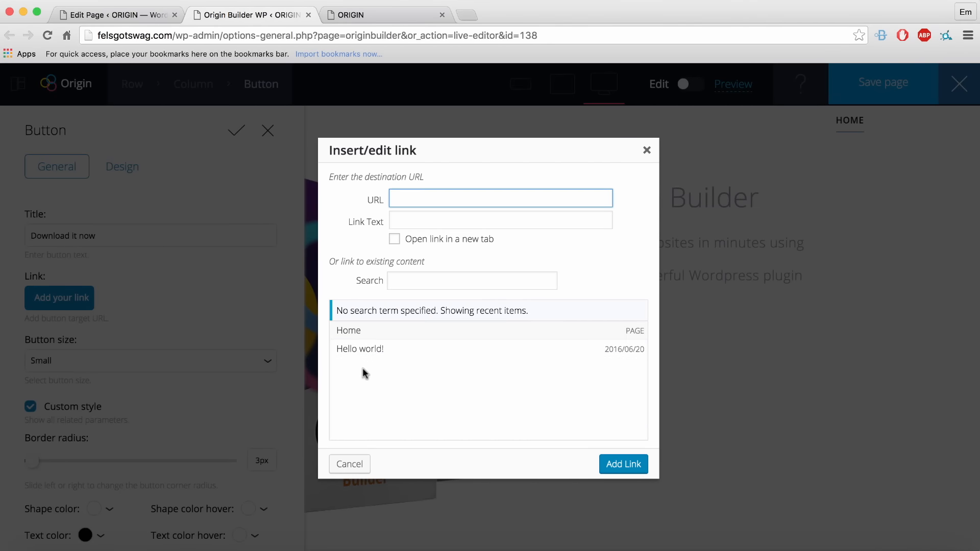
{"action": "left_click", "coordinate": [364, 351]}
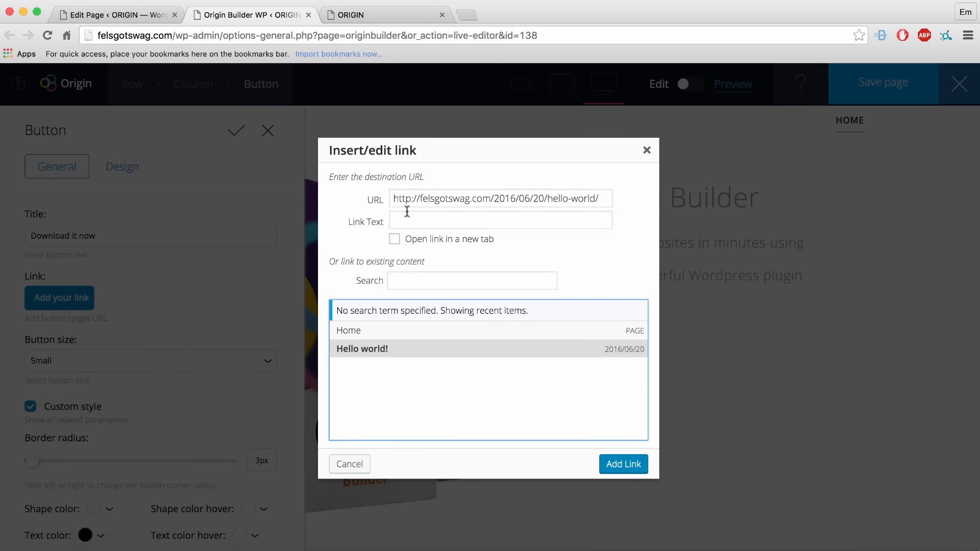
{"action": "left_click", "coordinate": [621, 466]}
- Set the button size to Normal and its border radius to 0px
{"action": "scroll", "coordinate": [83, 402], "scroll_direction": "down", "scroll_amount": 3}
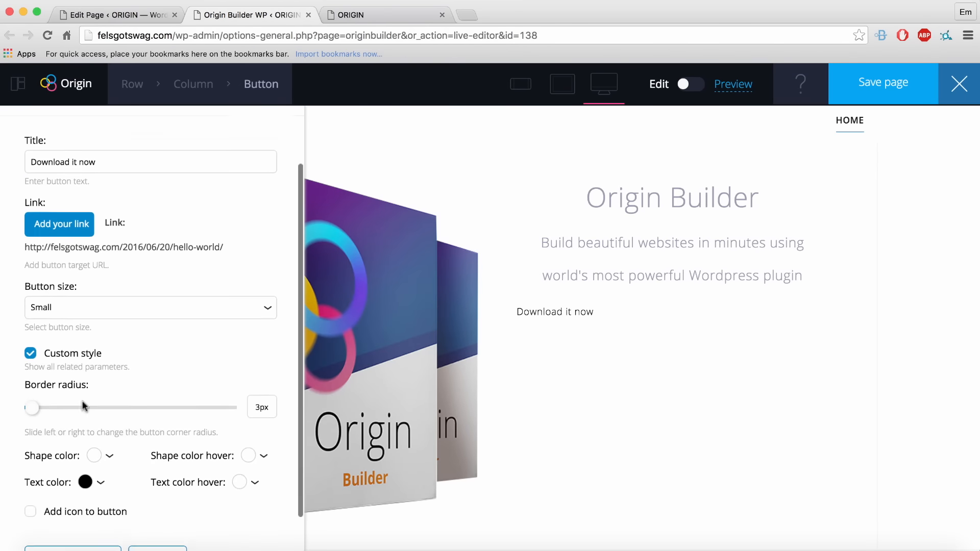
{"action": "left_click", "coordinate": [73, 311]}
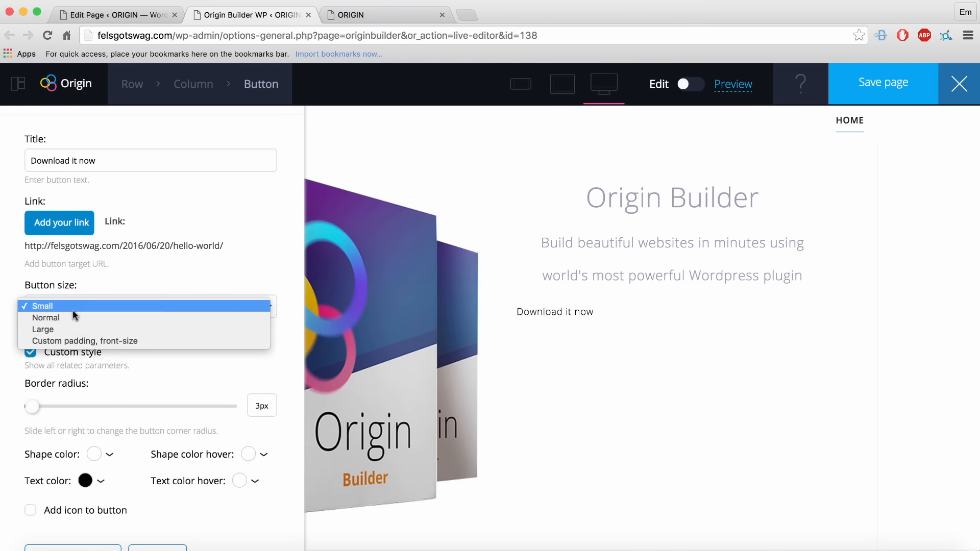
{"action": "left_click", "coordinate": [46, 317]}
{"action": "scroll", "coordinate": [54, 357], "scroll_direction": "down", "scroll_amount": 2}
{"action": "left_click_drag", "start_coordinate": [31, 365], "coordinate": [0, 368]}
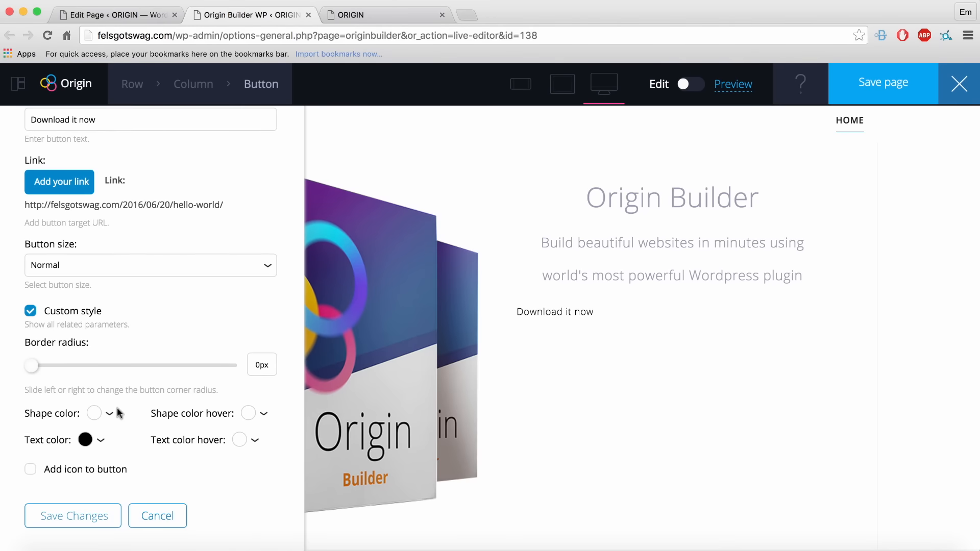
- Give the button a blue-violet shape color and white text
{"action": "left_click", "coordinate": [95, 416]}
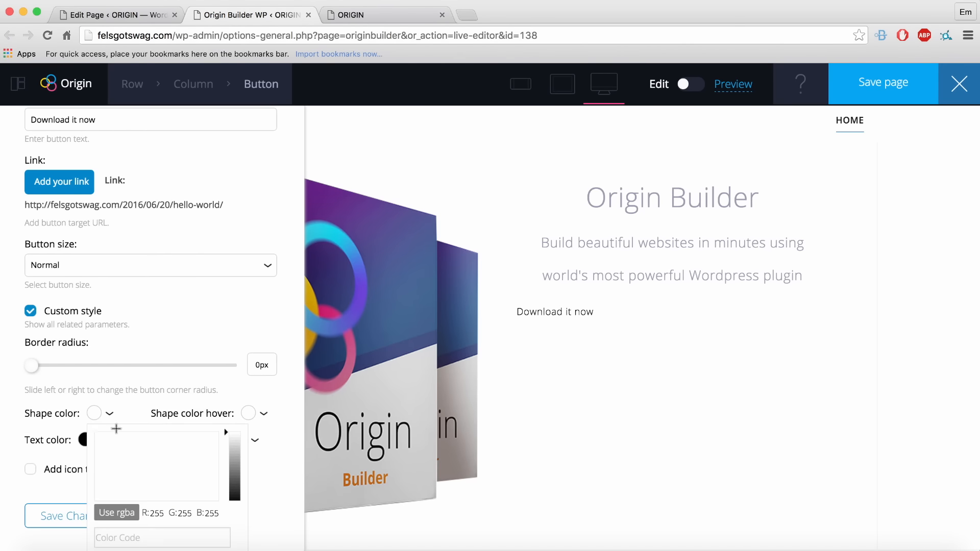
{"action": "left_click", "coordinate": [174, 454]}
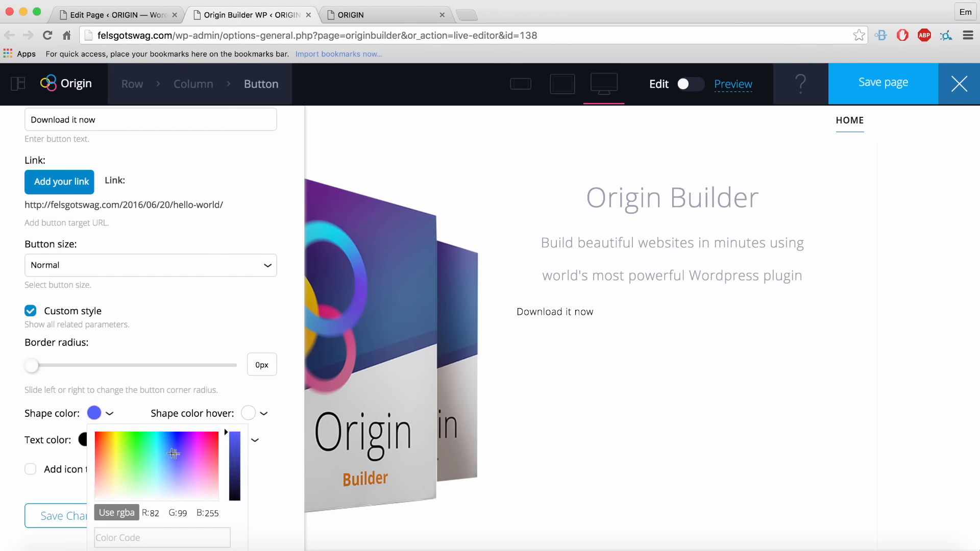
{"action": "left_click", "coordinate": [85, 440]}
{"action": "left_click", "coordinate": [226, 460]}
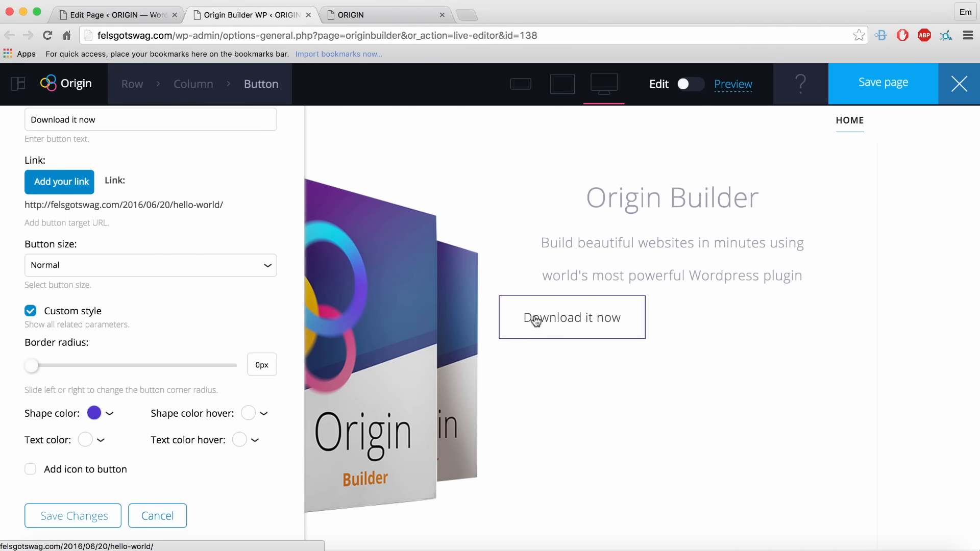
- Enable an icon on the button and choose the circled down arrow, sl-arrow-down-circle
{"action": "left_click", "coordinate": [56, 470]}
{"action": "scroll", "coordinate": [132, 485], "scroll_direction": "down", "scroll_amount": 3}
{"action": "left_click", "coordinate": [118, 410]}
{"action": "scroll", "coordinate": [555, 392], "scroll_direction": "down", "scroll_amount": 2}
{"action": "scroll", "coordinate": [555, 393], "scroll_direction": "up", "scroll_amount": 2}
{"action": "scroll", "coordinate": [592, 389], "scroll_direction": "down", "scroll_amount": 1}
{"action": "scroll", "coordinate": [588, 386], "scroll_direction": "down", "scroll_amount": 1}
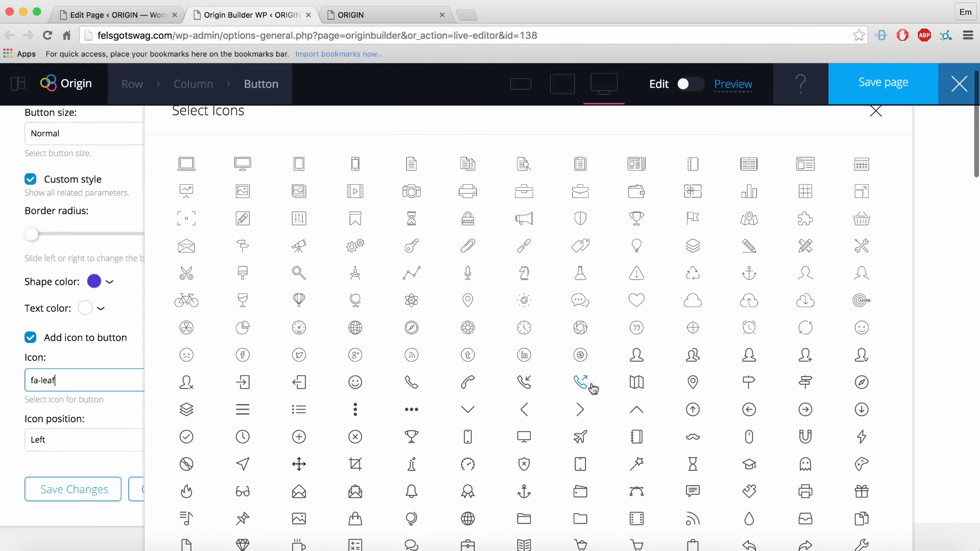
{"action": "left_click", "coordinate": [862, 406]}
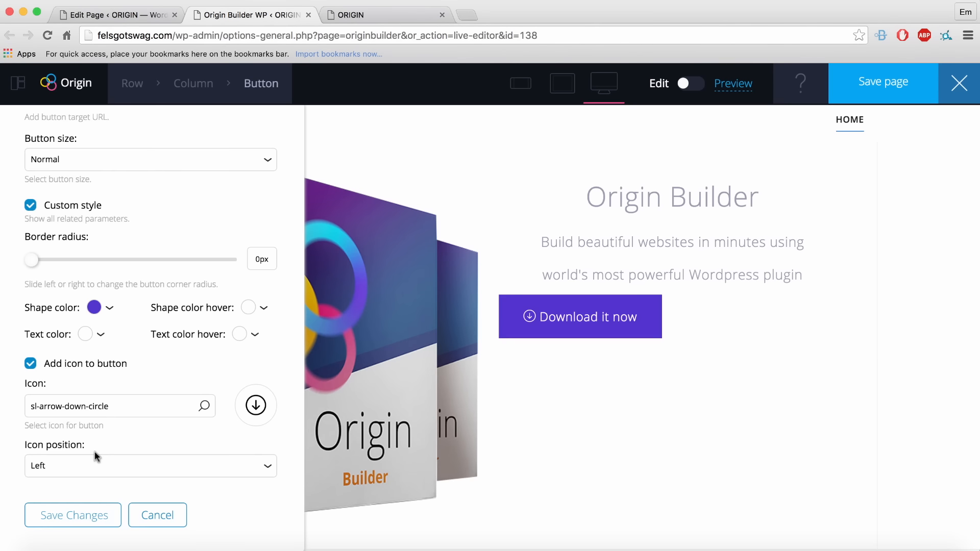
- Try the Right position for the button's icon and return it to Left
{"action": "left_click", "coordinate": [77, 466]}
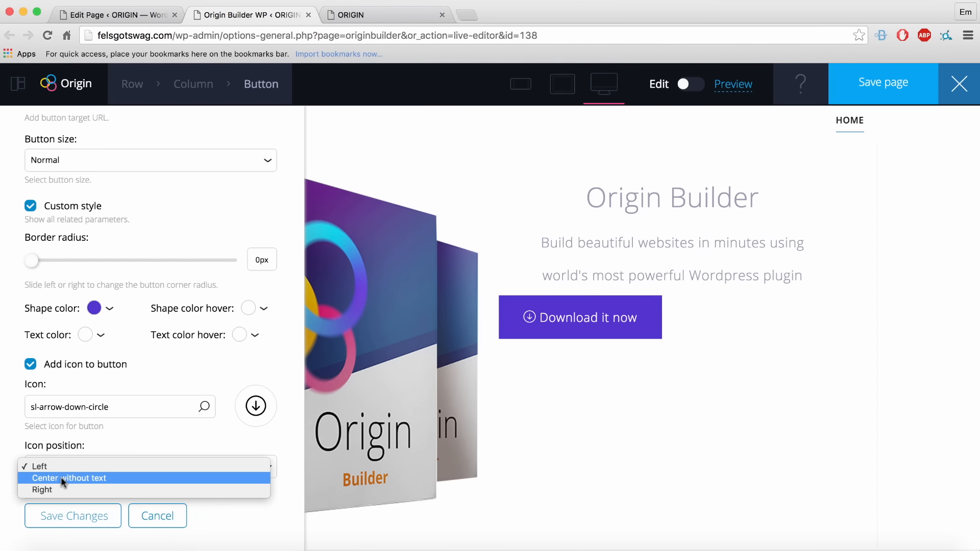
{"action": "left_click", "coordinate": [57, 489]}
{"action": "left_click", "coordinate": [69, 468]}
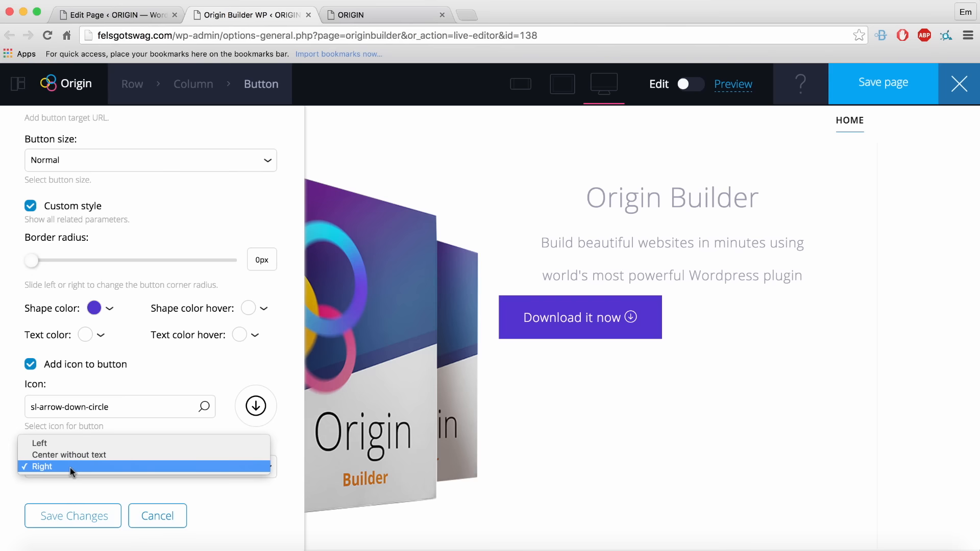
{"action": "left_click", "coordinate": [42, 448]}
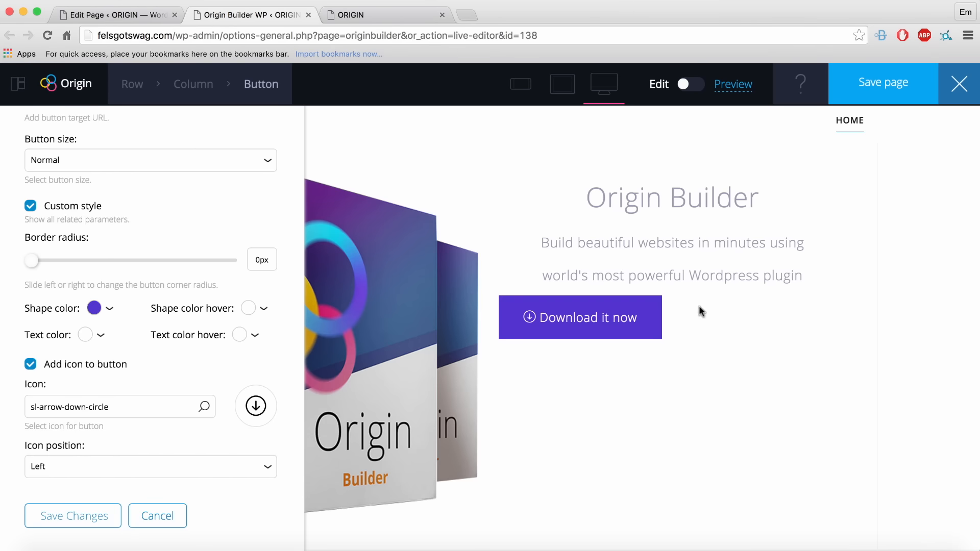
- Apply the Button element's changes and close its settings
{"action": "left_click", "coordinate": [502, 337]}
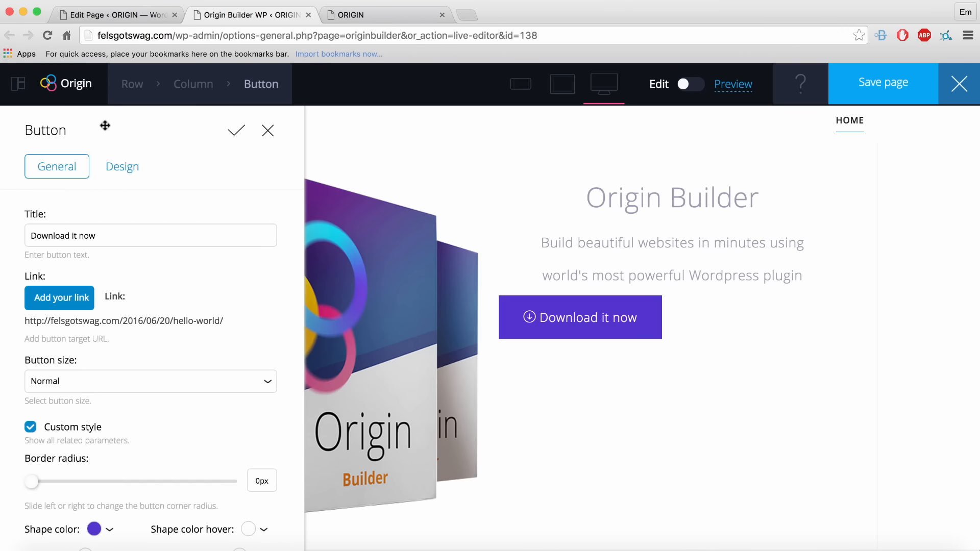
{"action": "left_click_drag", "start_coordinate": [109, 125], "coordinate": [143, 169]}
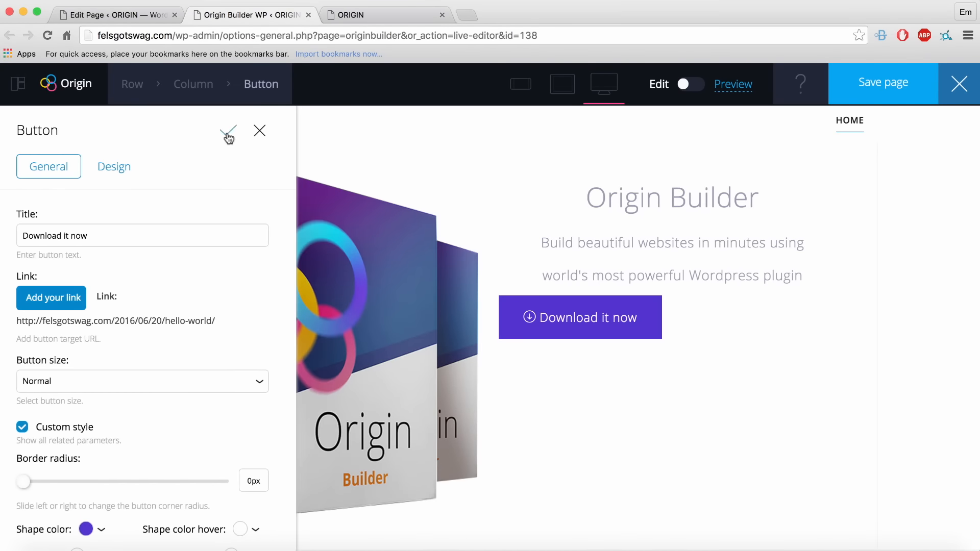
{"action": "left_click", "coordinate": [229, 134]}
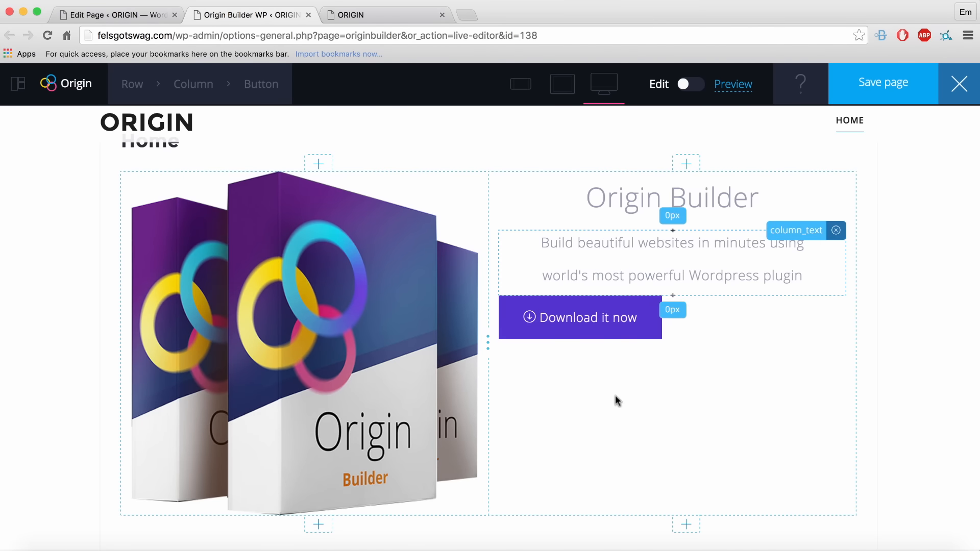
- Set the second column's text alignment to Center in its design settings and save the changes
{"action": "mouse_move", "coordinate": [194, 89]}
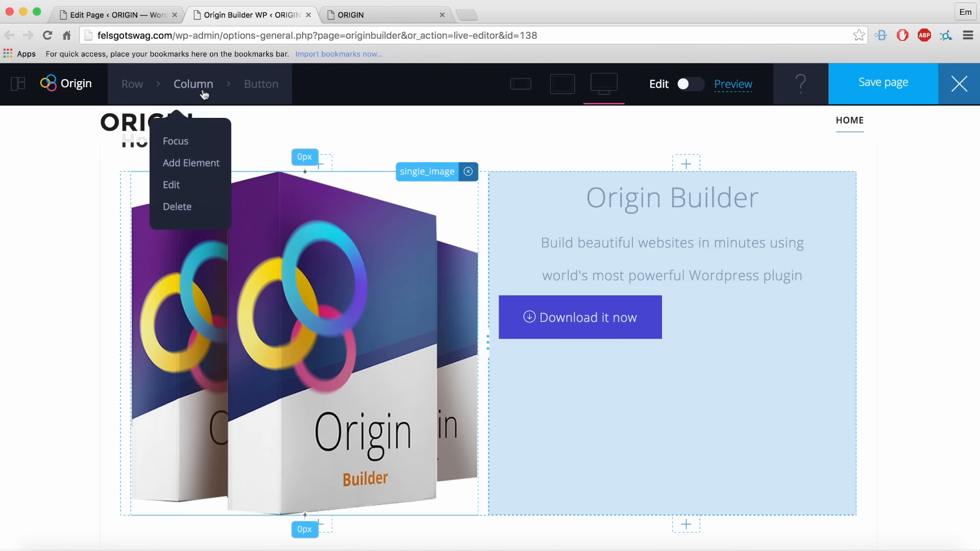
{"action": "left_click", "coordinate": [196, 86]}
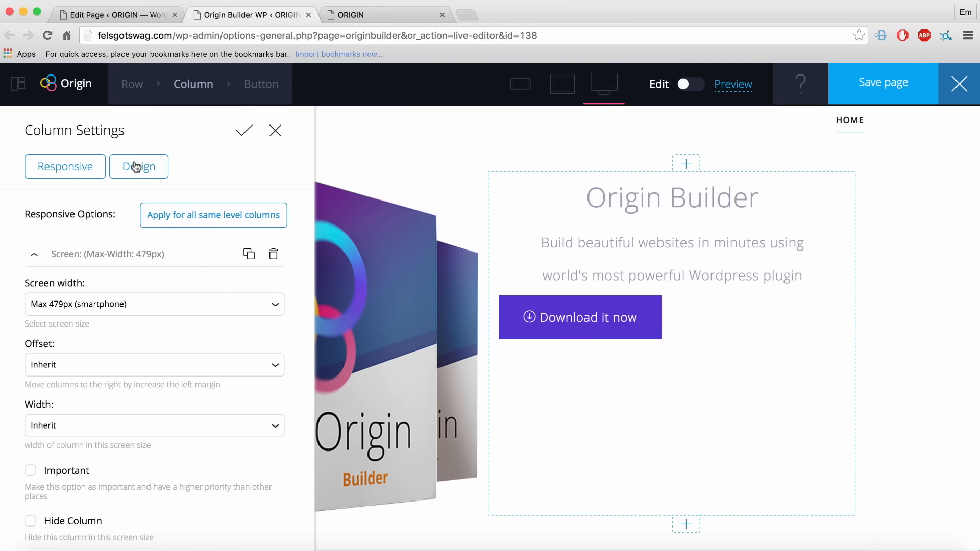
{"action": "left_click", "coordinate": [136, 167]}
{"action": "scroll", "coordinate": [245, 320], "scroll_direction": "down", "scroll_amount": 4}
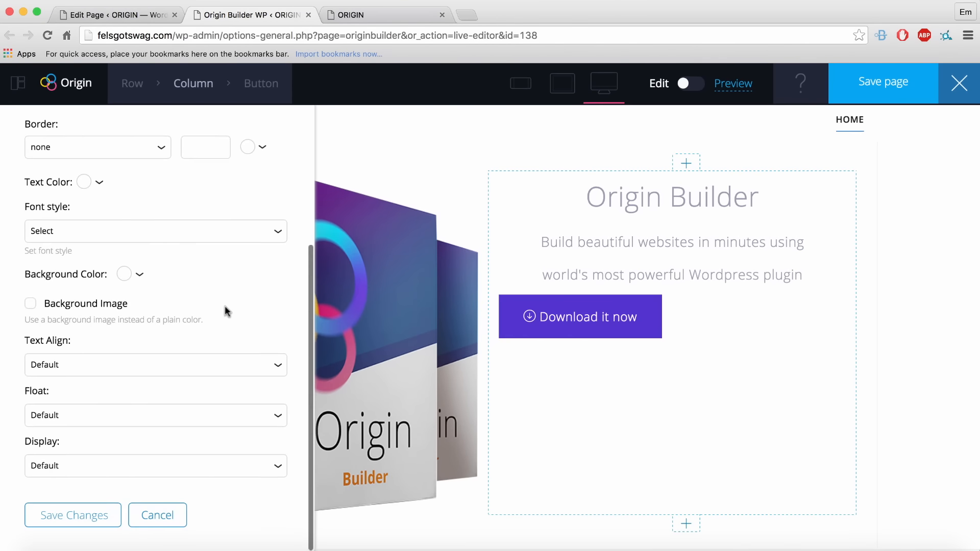
{"action": "left_click", "coordinate": [90, 365]}
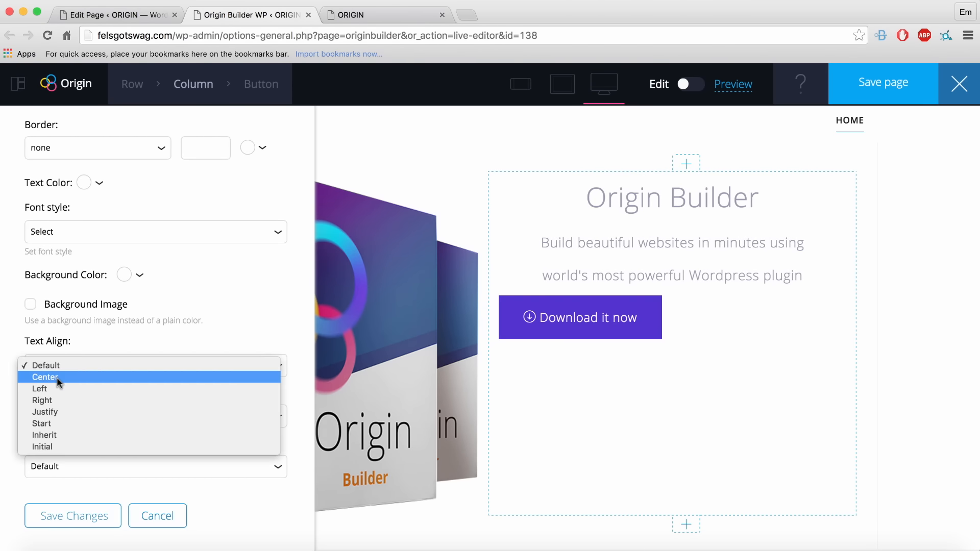
{"action": "left_click", "coordinate": [56, 378]}
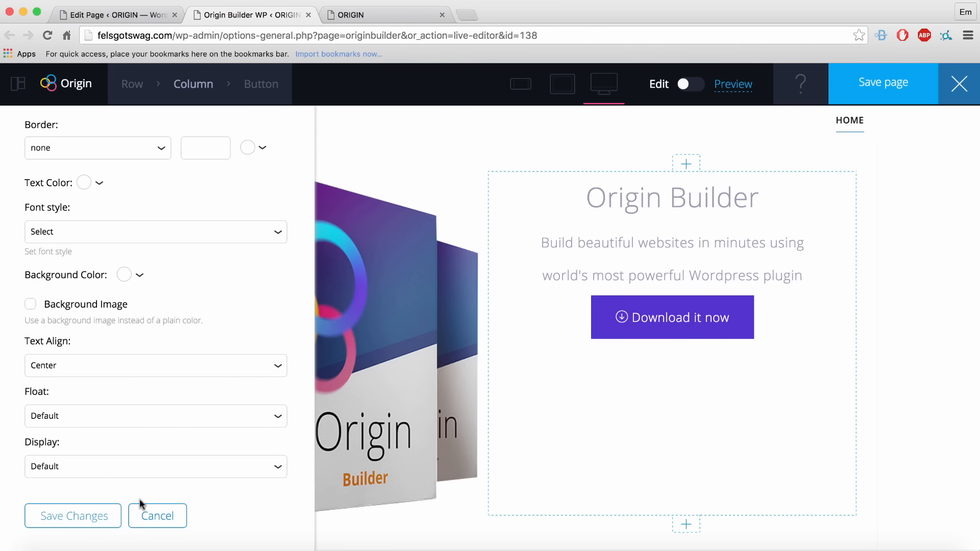
{"action": "left_click", "coordinate": [73, 516]}
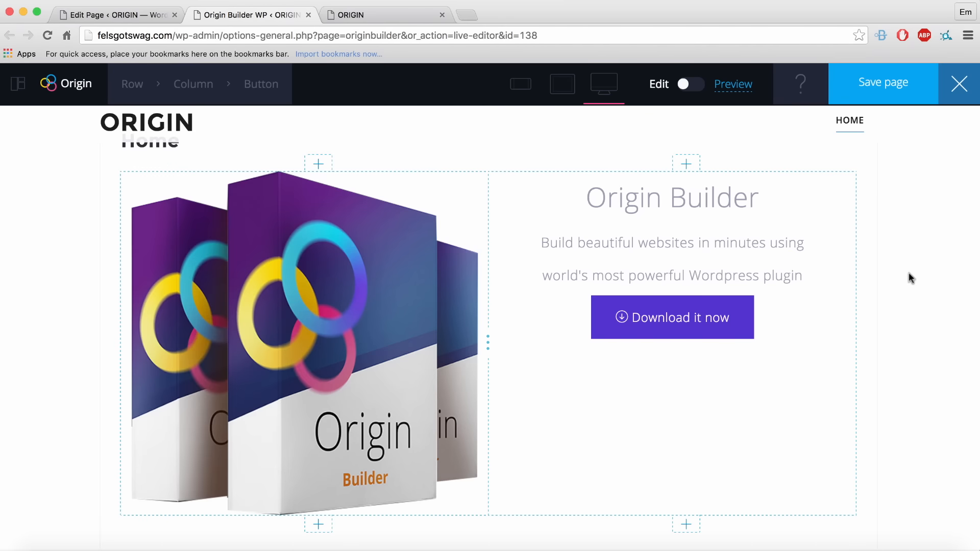
- Space out the second column vertically with 40px above the heading, a moderate gap below it and 35px between tagline and button
{"action": "scroll", "coordinate": [914, 299], "scroll_direction": "up", "scroll_amount": 3}
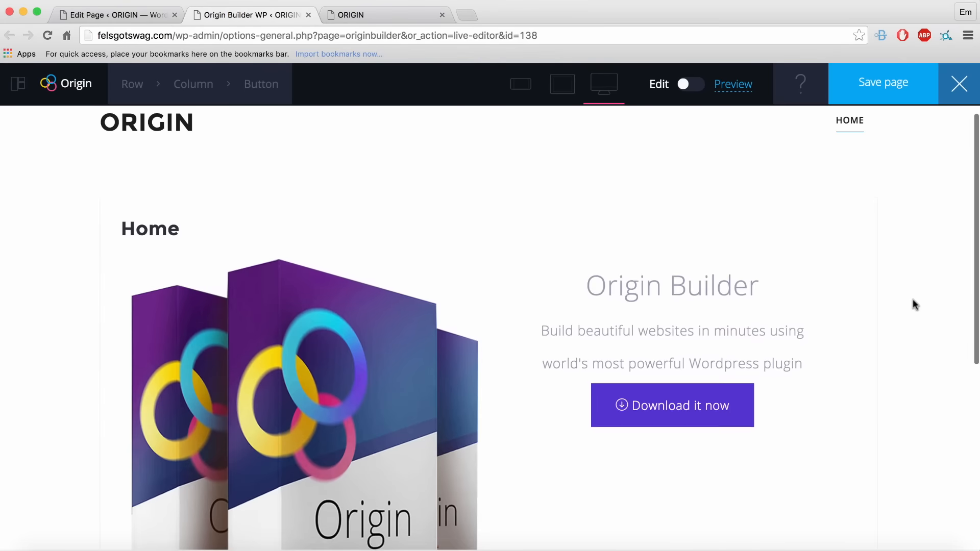
{"action": "scroll", "coordinate": [913, 299], "scroll_direction": "down", "scroll_amount": 3}
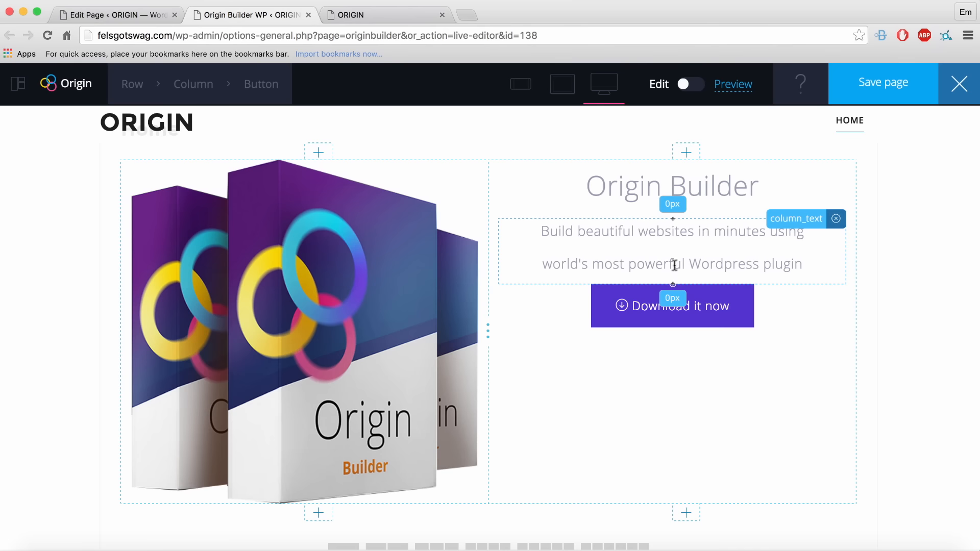
{"action": "left_click_drag", "start_coordinate": [673, 216], "coordinate": [674, 259]}
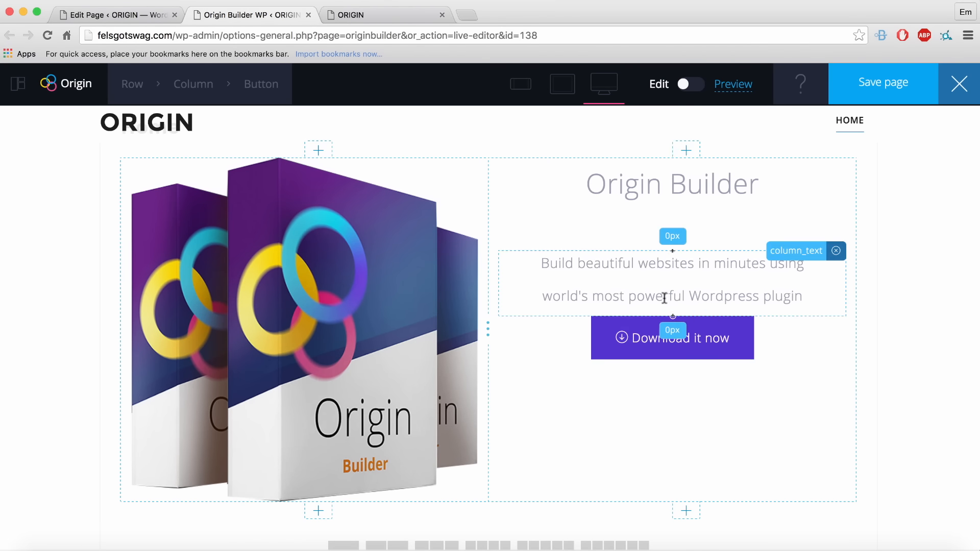
{"action": "left_click_drag", "start_coordinate": [673, 316], "coordinate": [673, 339]}
{"action": "left_click_drag", "start_coordinate": [673, 189], "coordinate": [673, 185]}
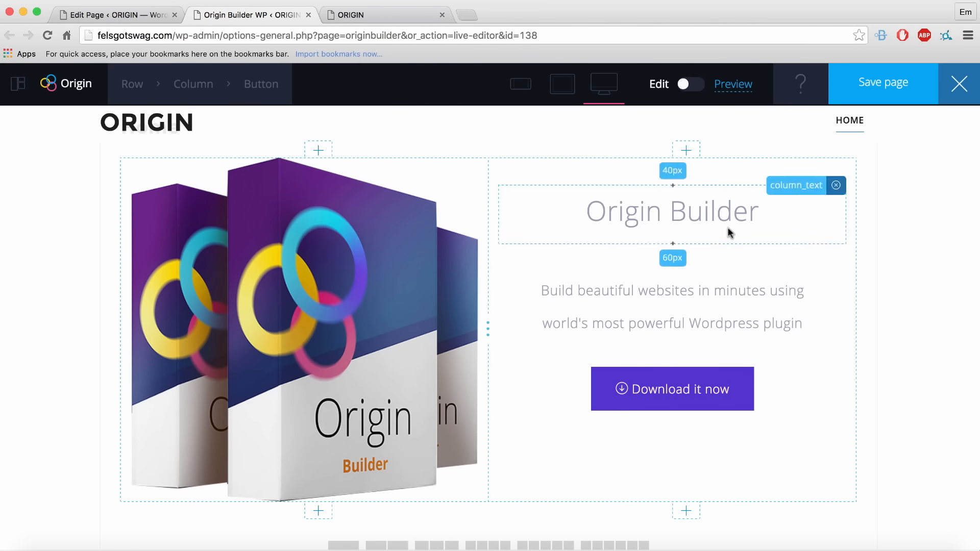
{"action": "left_click_drag", "start_coordinate": [672, 244], "coordinate": [673, 226]}
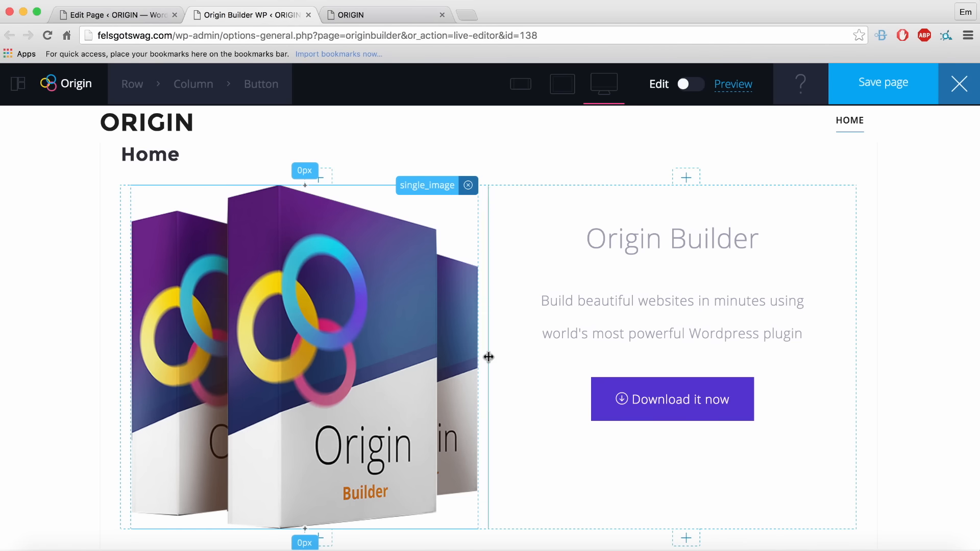
- Try a wider image column, and finish by narrowing it to slightly less than half of the row's width
{"action": "left_click_drag", "start_coordinate": [489, 357], "coordinate": [585, 351]}
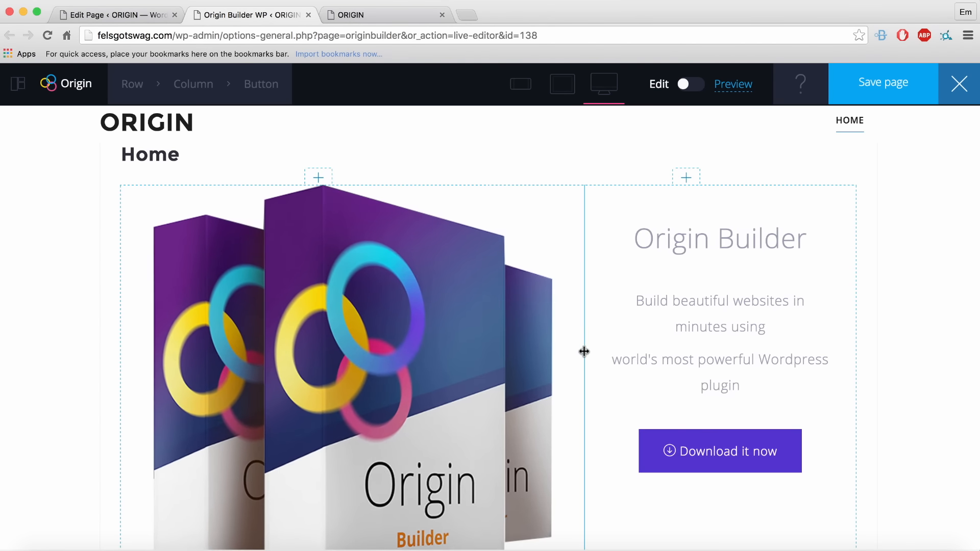
{"action": "scroll", "coordinate": [352, 312], "scroll_direction": "down", "scroll_amount": 3}
{"action": "scroll", "coordinate": [408, 331], "scroll_direction": "up", "scroll_amount": 2}
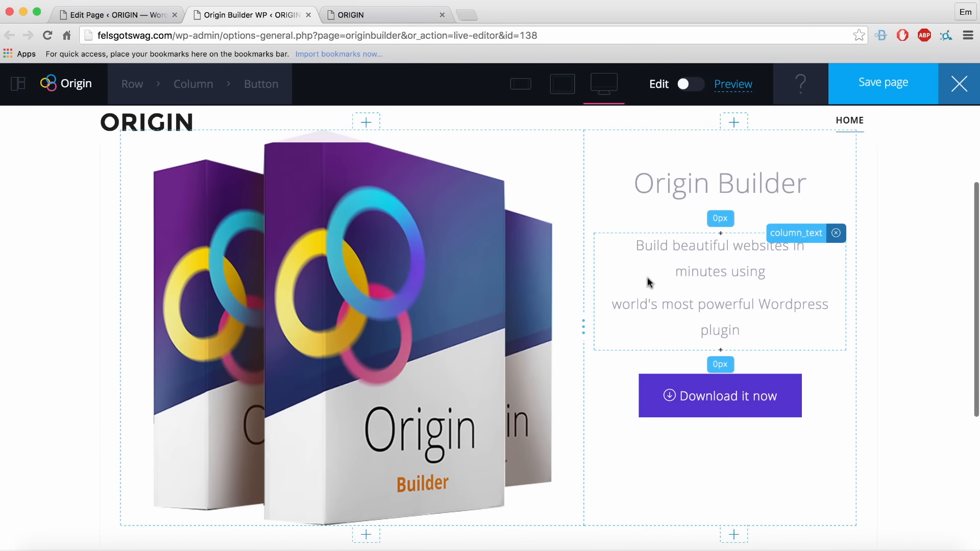
{"action": "left_click_drag", "start_coordinate": [581, 327], "coordinate": [447, 336]}
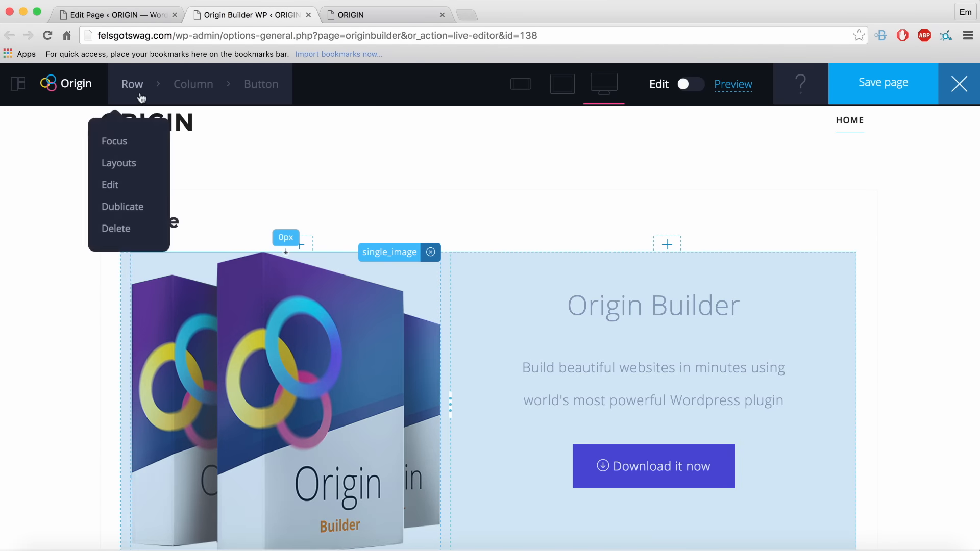
{"action": "mouse_move", "coordinate": [176, 99]}
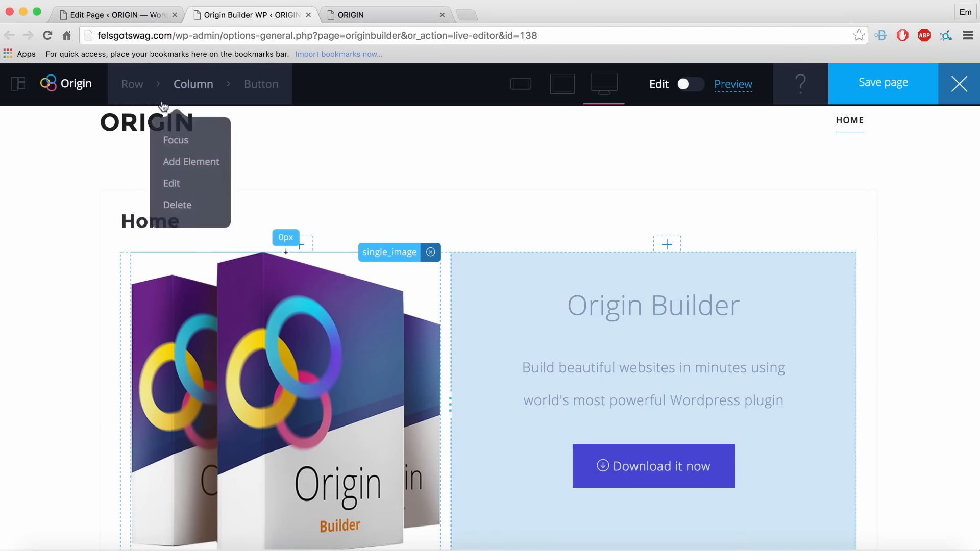
{"action": "mouse_move", "coordinate": [250, 91]}
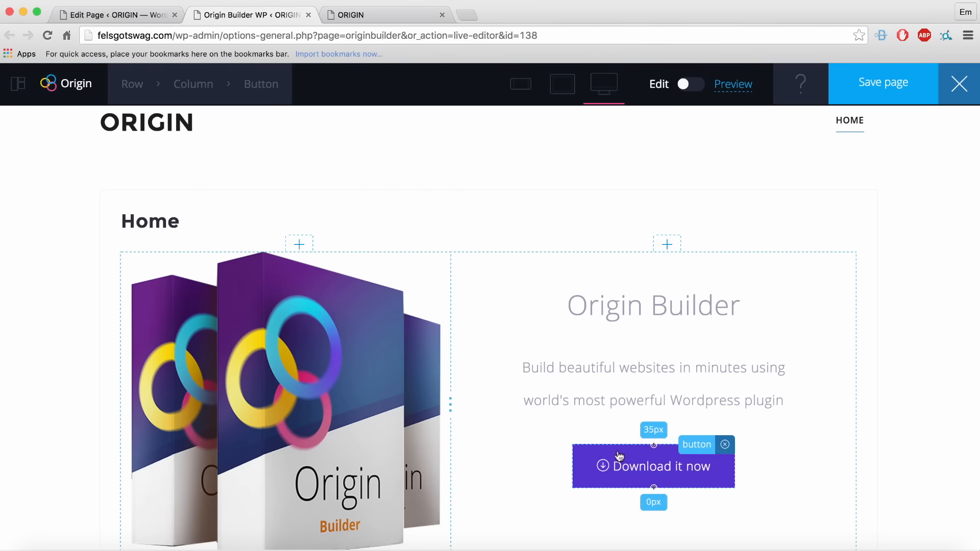
- Open the row's design settings and try the Background Image option, leaving it off
{"action": "mouse_move", "coordinate": [134, 96]}
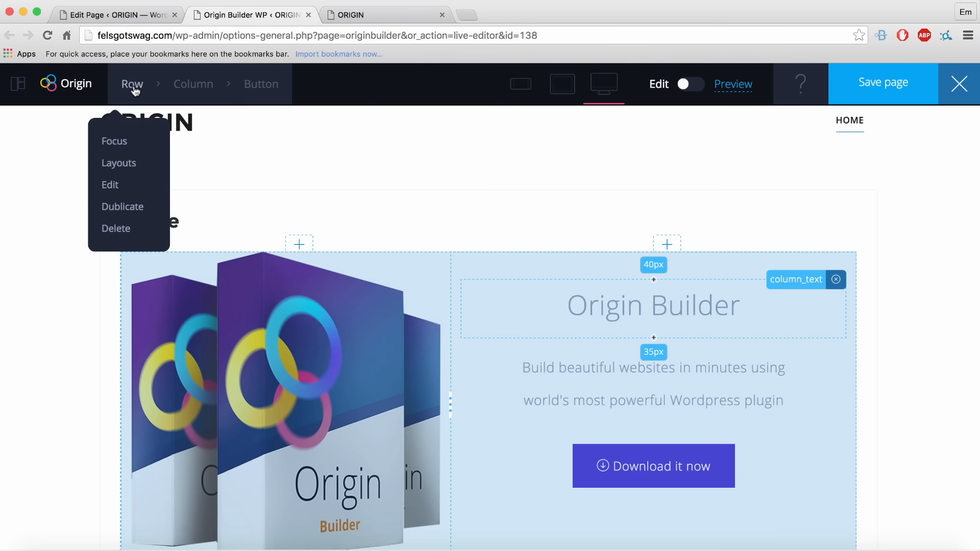
{"action": "left_click", "coordinate": [134, 91]}
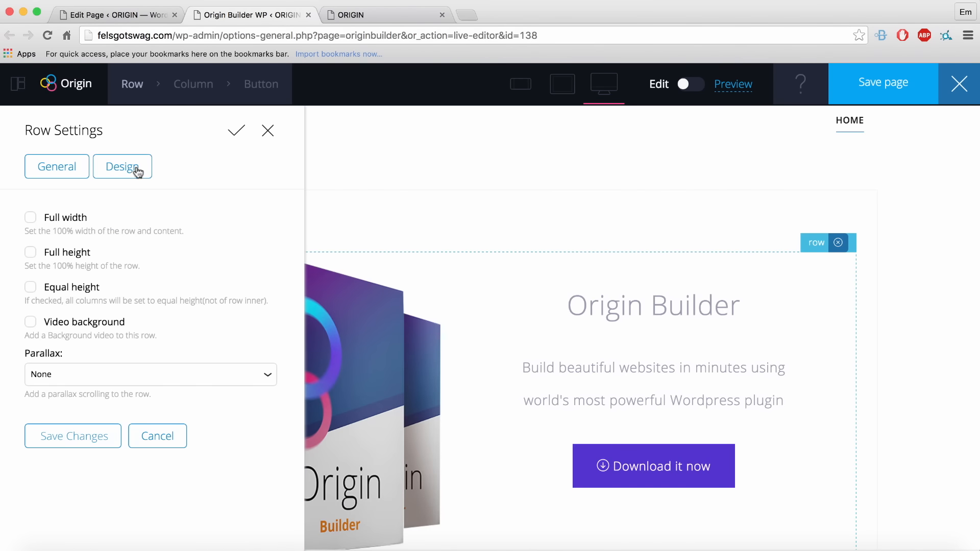
{"action": "left_click", "coordinate": [137, 172]}
{"action": "scroll", "coordinate": [255, 186], "scroll_direction": "down", "scroll_amount": 5}
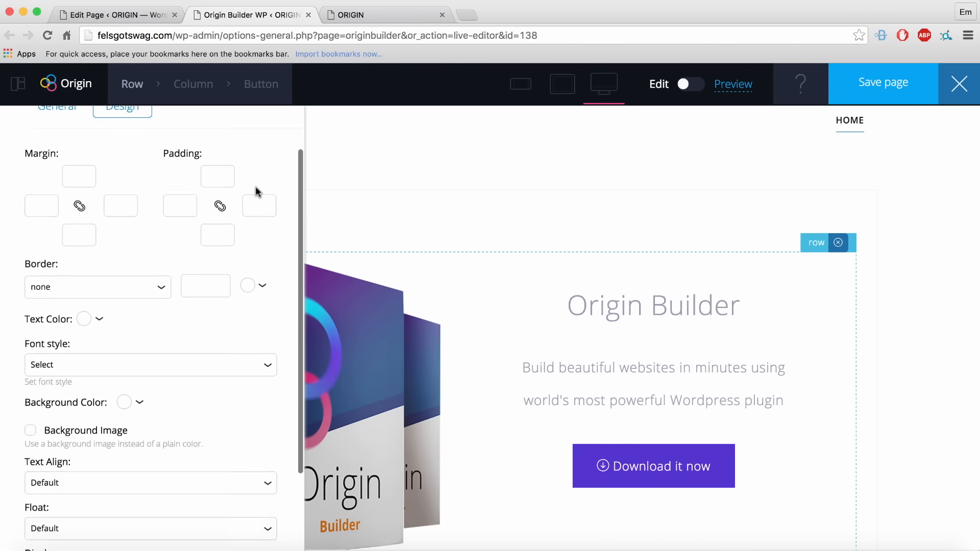
{"action": "scroll", "coordinate": [255, 188], "scroll_direction": "down", "scroll_amount": 2}
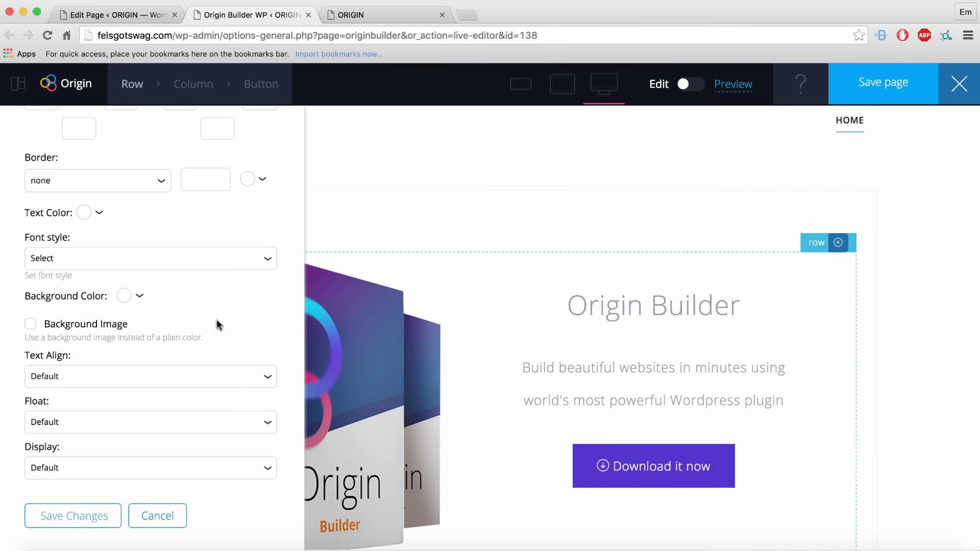
{"action": "left_click", "coordinate": [30, 326]}
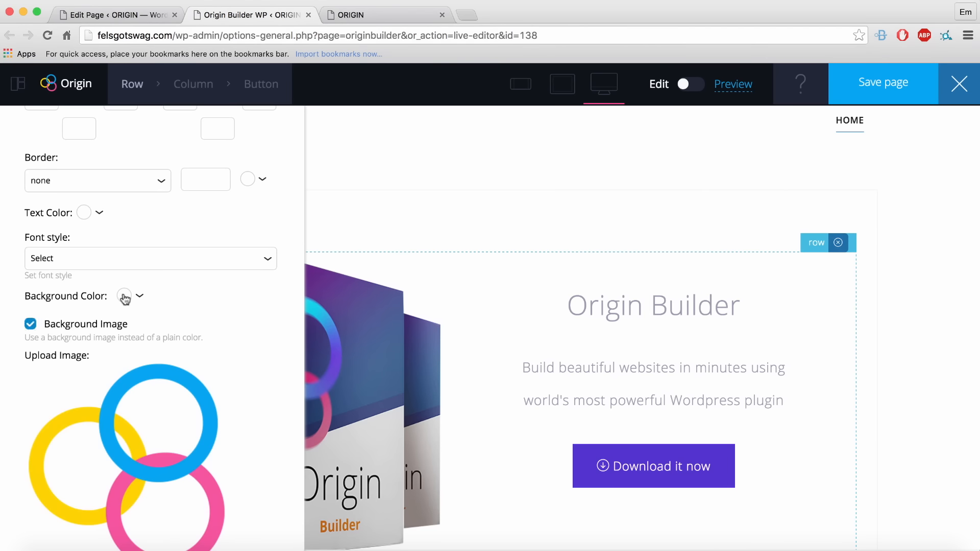
{"action": "left_click", "coordinate": [31, 329]}
- Try several background colors on the row, including light blue, and finish with a pale green
{"action": "left_click", "coordinate": [124, 296]}
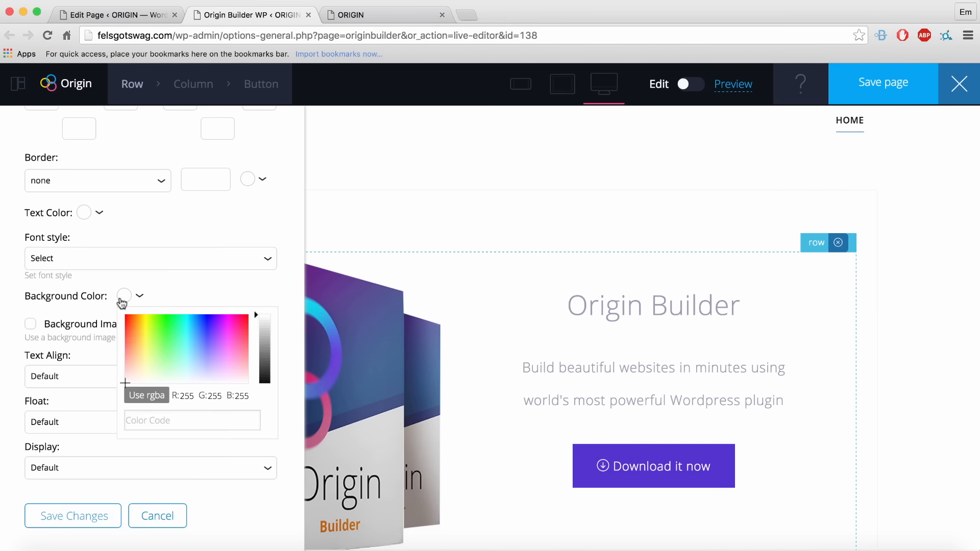
{"action": "left_click", "coordinate": [190, 342]}
{"action": "left_click", "coordinate": [197, 349]}
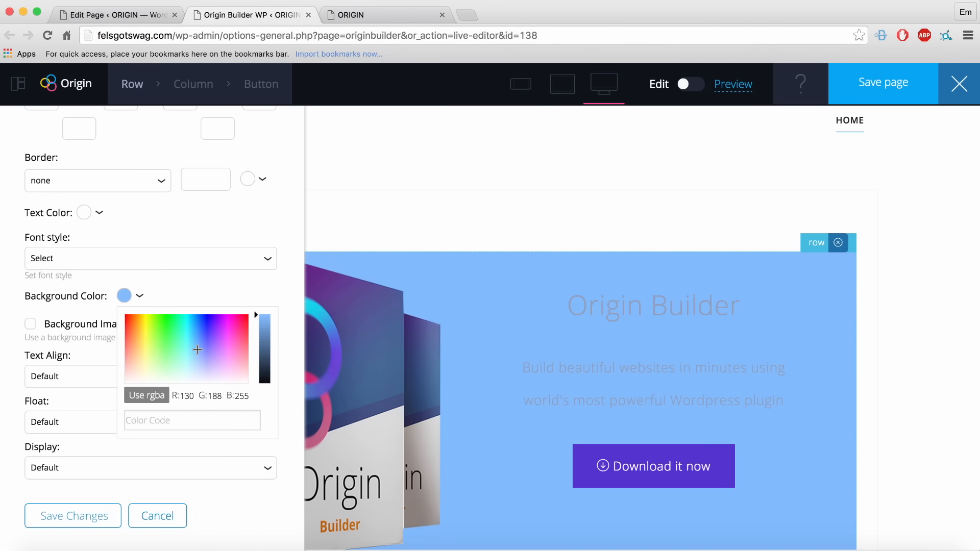
{"action": "mouse_move", "coordinate": [198, 349]}
{"action": "left_mouse_down"}
{"action": "mouse_move", "coordinate": [207, 332]}
{"action": "mouse_move", "coordinate": [185, 328]}
{"action": "mouse_move", "coordinate": [203, 345]}
{"action": "left_mouse_up"}
{"action": "left_click", "coordinate": [225, 350]}
{"action": "left_click", "coordinate": [160, 368]}
{"action": "left_click", "coordinate": [256, 289]}
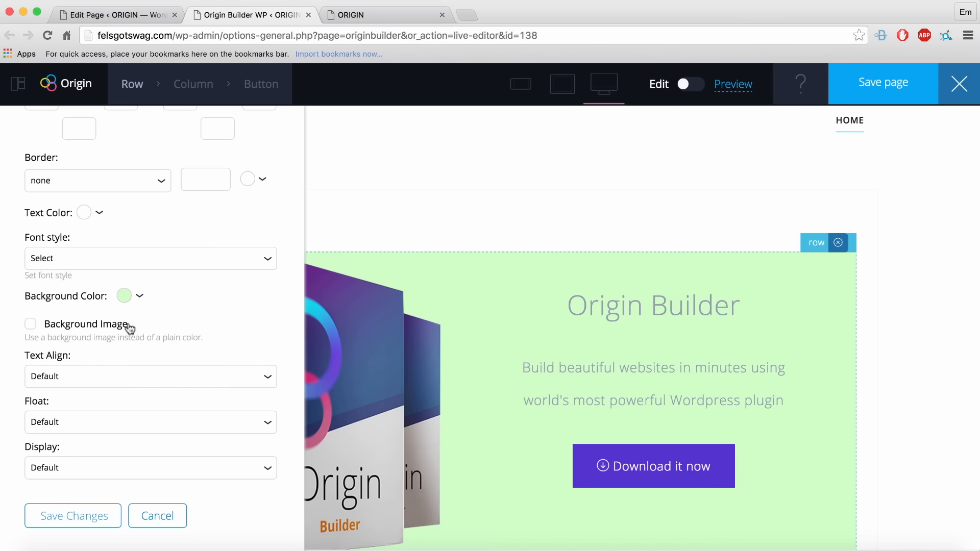
- Enable the row's background image and choose the dark blue bg-8.jpg from the media library
{"action": "left_click", "coordinate": [31, 326]}
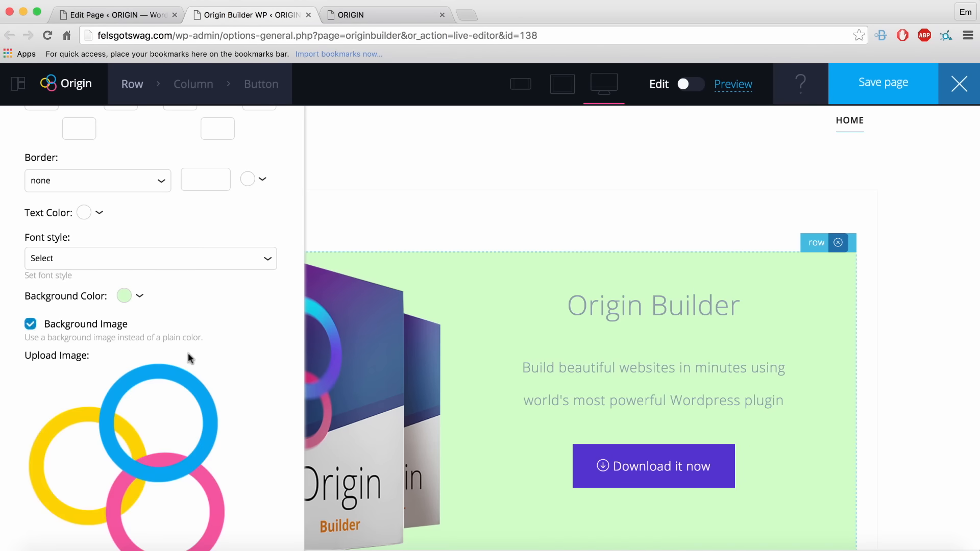
{"action": "scroll", "coordinate": [189, 355], "scroll_direction": "down", "scroll_amount": 5}
{"action": "scroll", "coordinate": [159, 378], "scroll_direction": "up", "scroll_amount": 1}
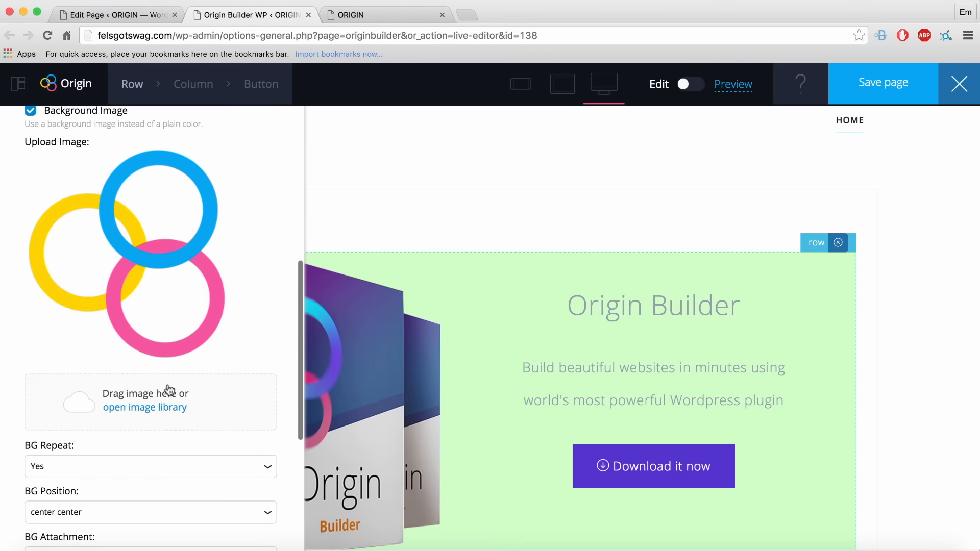
{"action": "left_click", "coordinate": [171, 410]}
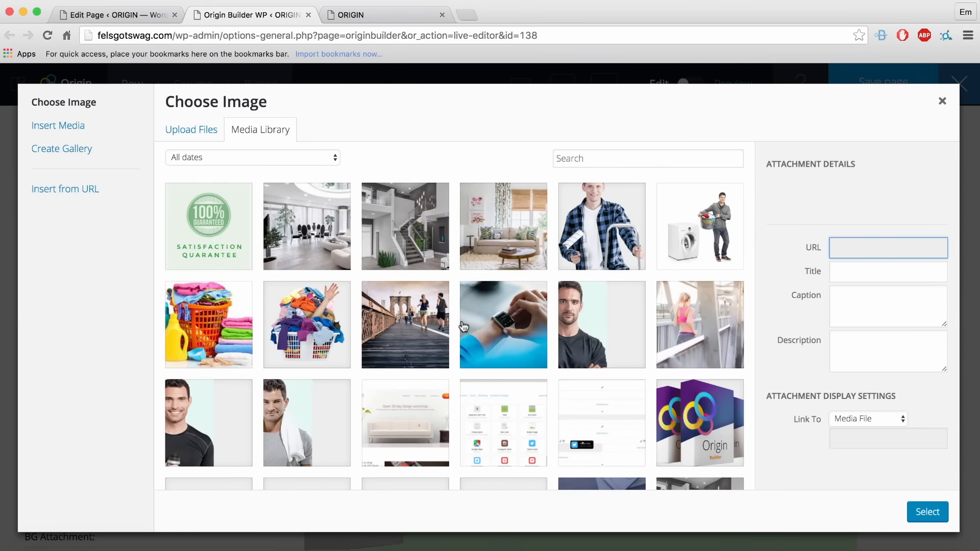
{"action": "scroll", "coordinate": [463, 326], "scroll_direction": "down", "scroll_amount": 4}
{"action": "scroll", "coordinate": [463, 327], "scroll_direction": "down", "scroll_amount": 2}
{"action": "left_click", "coordinate": [592, 315]}
{"action": "left_click", "coordinate": [927, 514]}
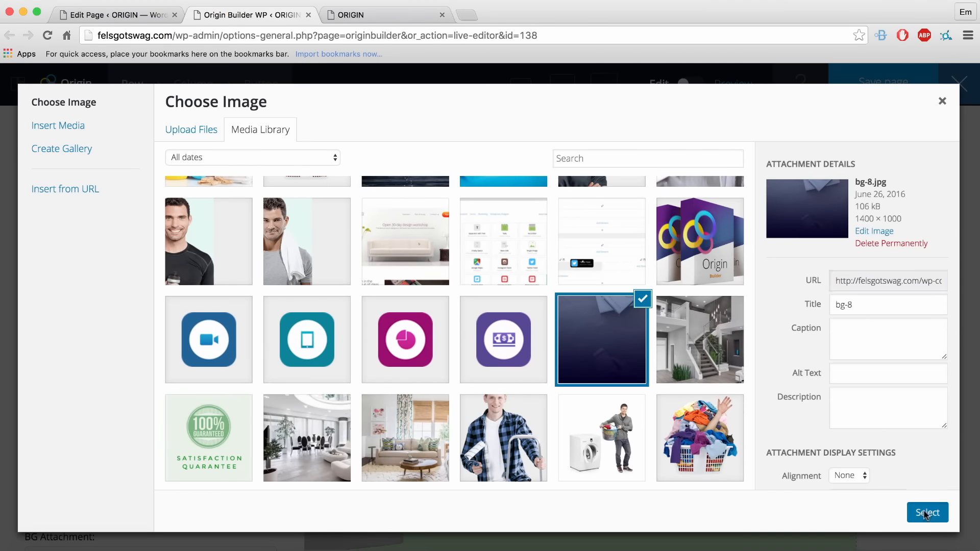
- Set the row background image's BG Repeat option to No Repeat
{"action": "scroll", "coordinate": [179, 372], "scroll_direction": "down", "scroll_amount": 4}
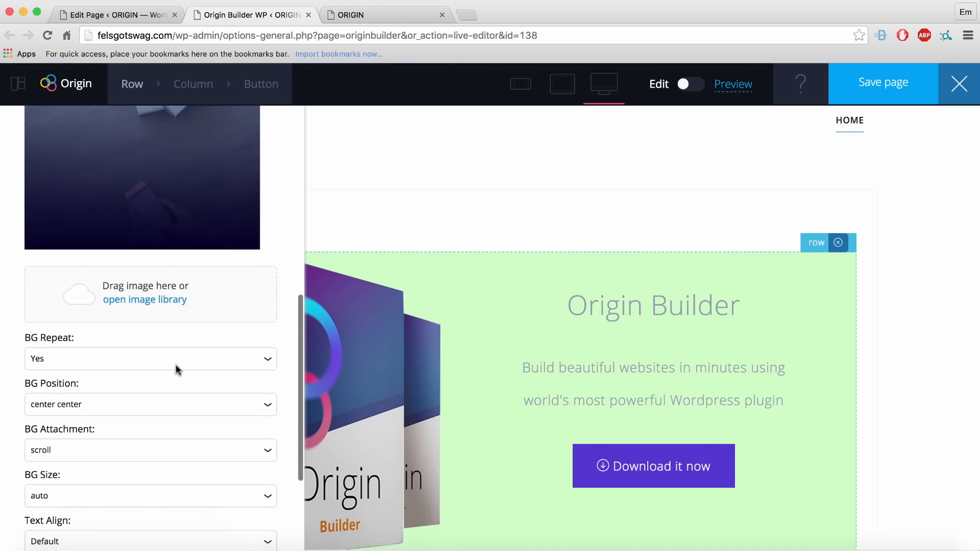
{"action": "left_click", "coordinate": [57, 341]}
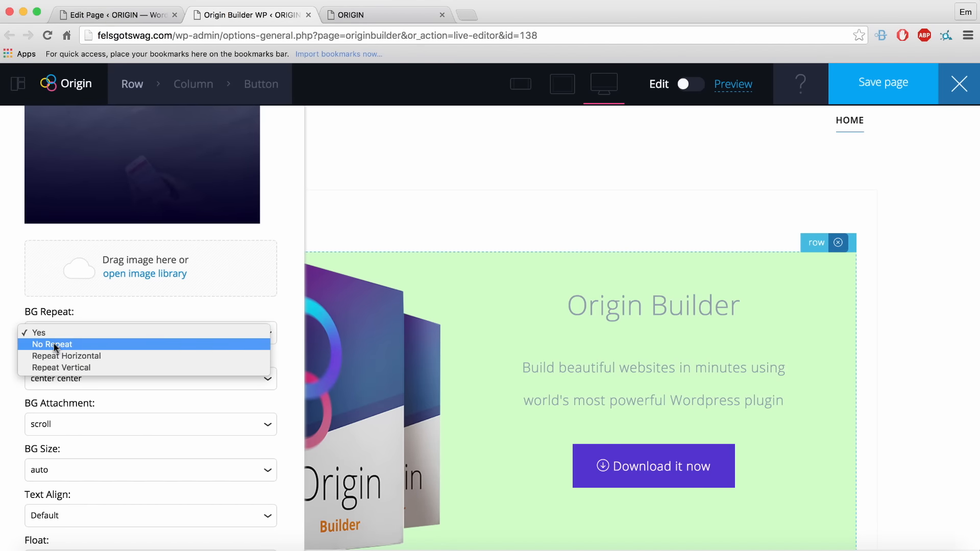
{"action": "left_click", "coordinate": [56, 347]}
{"action": "scroll", "coordinate": [75, 306], "scroll_direction": "down", "scroll_amount": 2}
{"action": "left_click", "coordinate": [76, 296]}
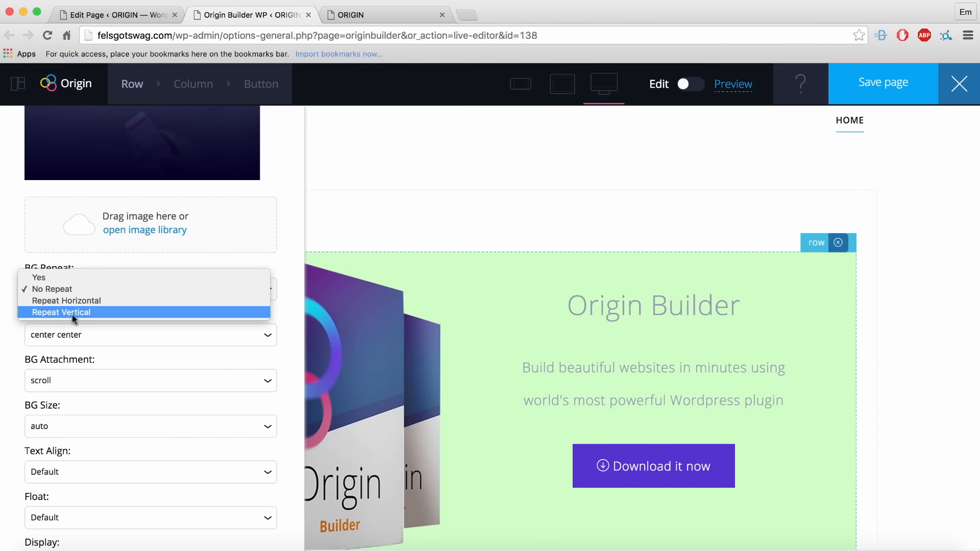
{"action": "left_click", "coordinate": [7, 276]}
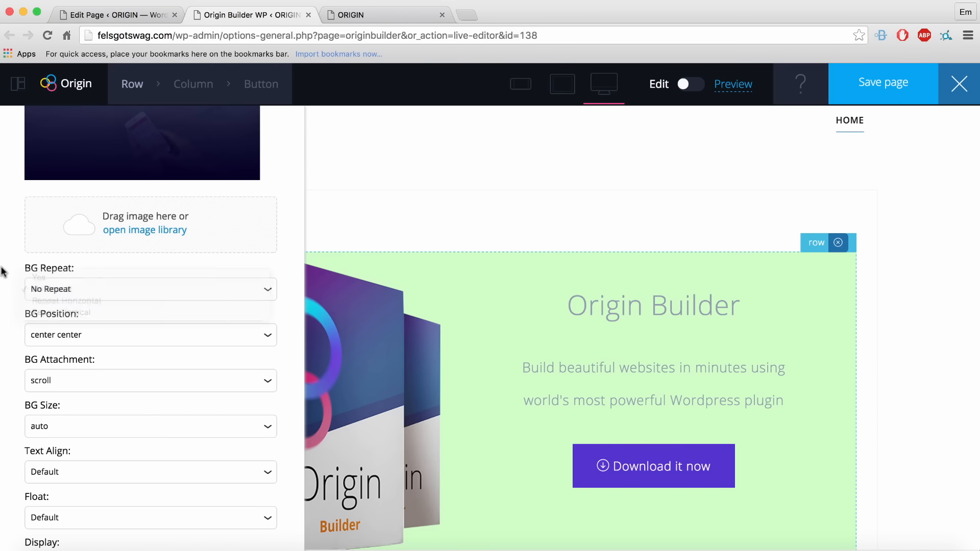
- Try the fixed BG Attachment option, check it against the page, and restore the scroll option
{"action": "scroll", "coordinate": [21, 335], "scroll_direction": "down", "scroll_amount": 1}
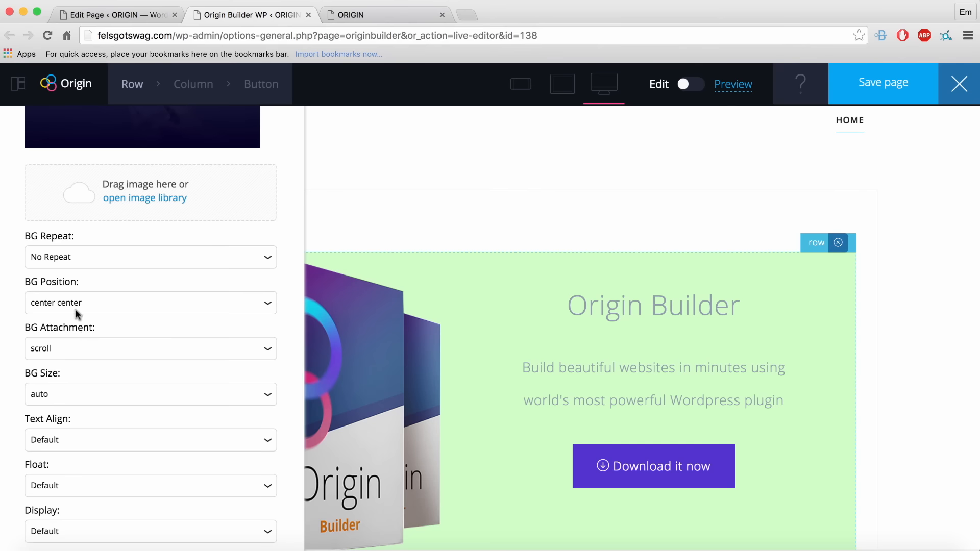
{"action": "scroll", "coordinate": [74, 348], "scroll_direction": "down", "scroll_amount": 1}
{"action": "left_click", "coordinate": [50, 321]}
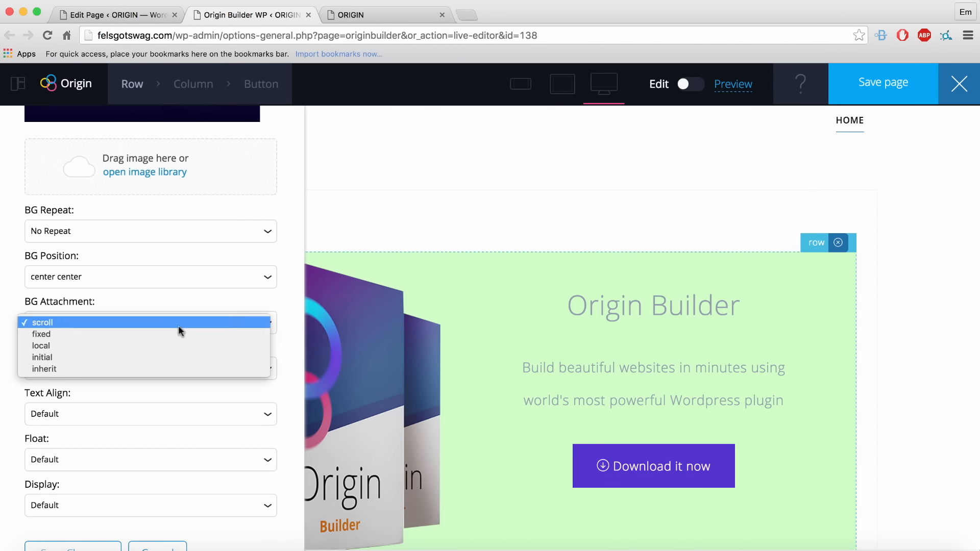
{"action": "left_click", "coordinate": [293, 322]}
{"action": "left_click", "coordinate": [85, 327]}
{"action": "left_click", "coordinate": [64, 335]}
{"action": "scroll", "coordinate": [662, 316], "scroll_direction": "down", "scroll_amount": 3}
{"action": "scroll", "coordinate": [661, 319], "scroll_direction": "up", "scroll_amount": 2}
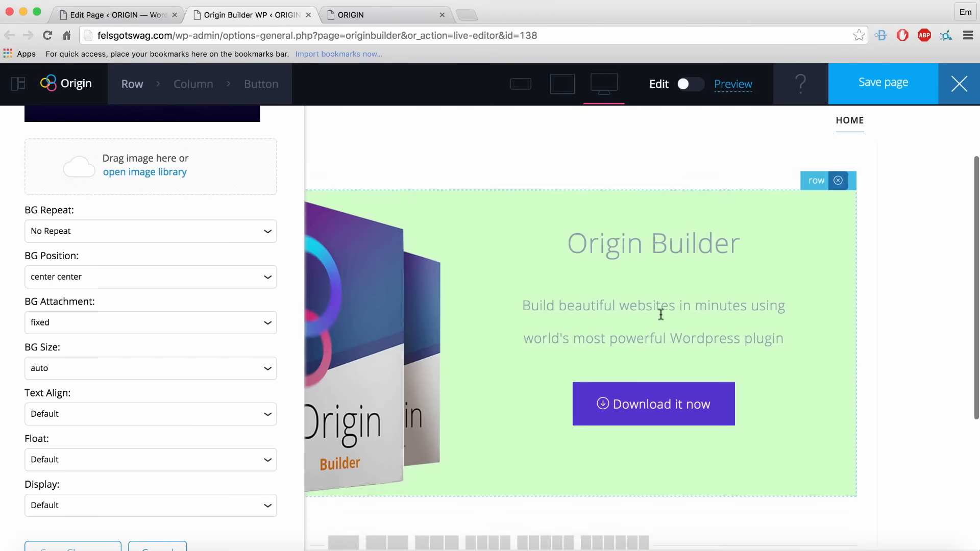
{"action": "left_click", "coordinate": [113, 320]}
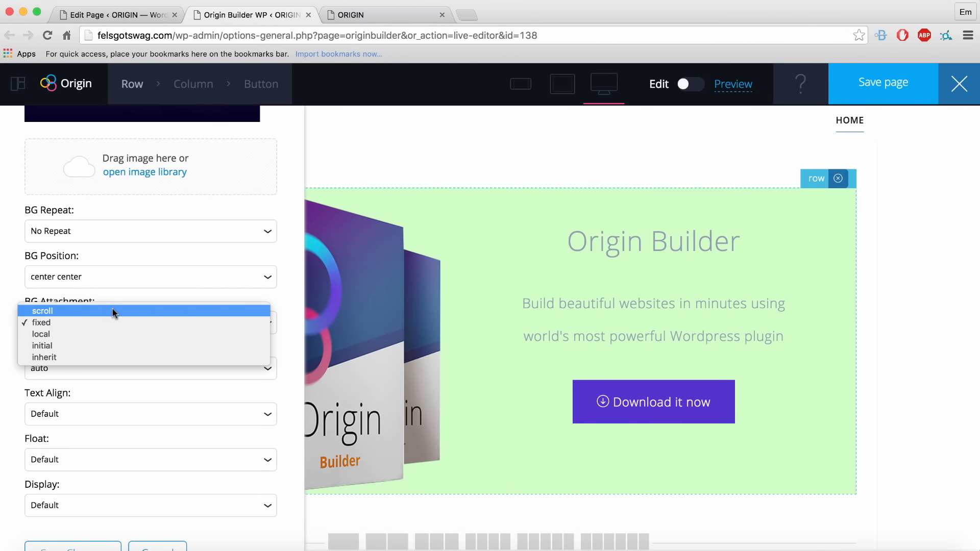
{"action": "left_click", "coordinate": [76, 323]}
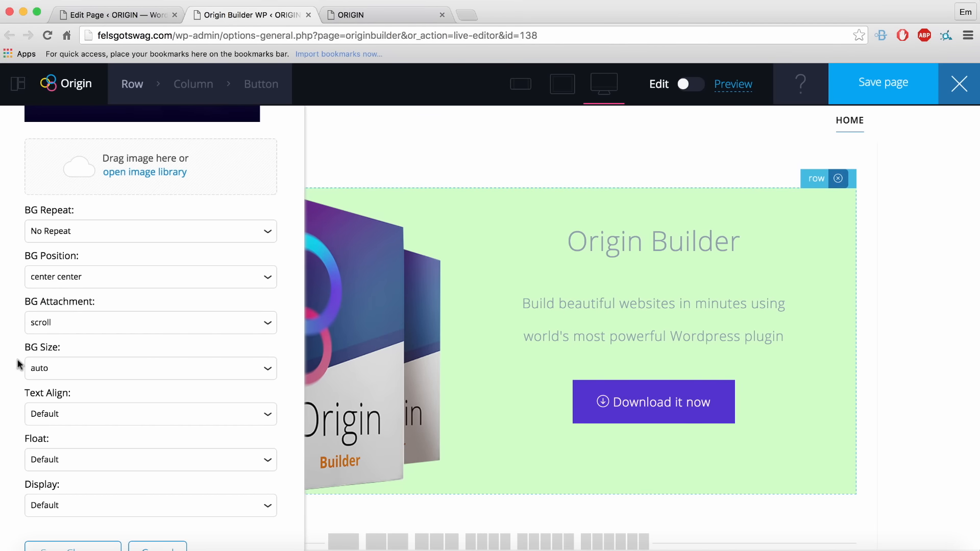
- Set the row's BG Size to cover and apply the row settings
{"action": "scroll", "coordinate": [20, 364], "scroll_direction": "down", "scroll_amount": 2}
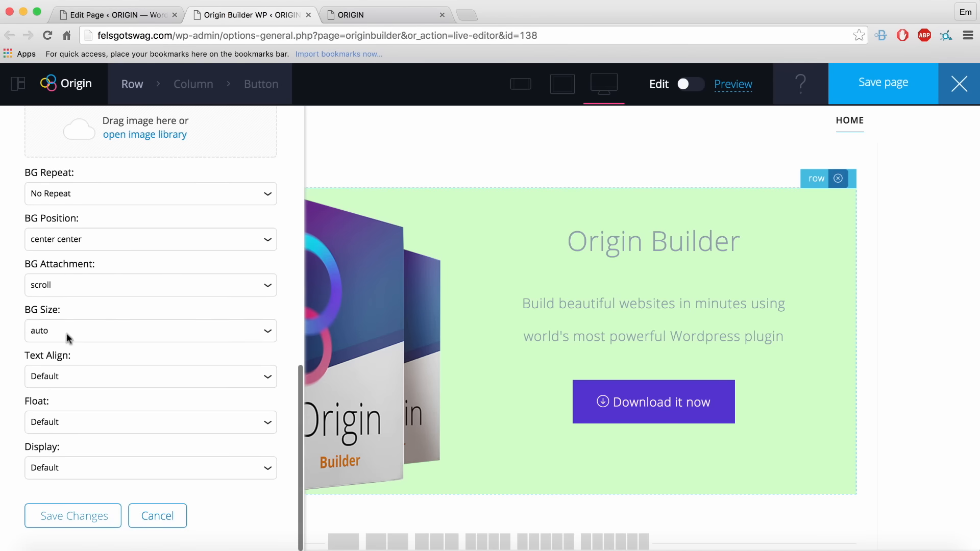
{"action": "left_click", "coordinate": [66, 333]}
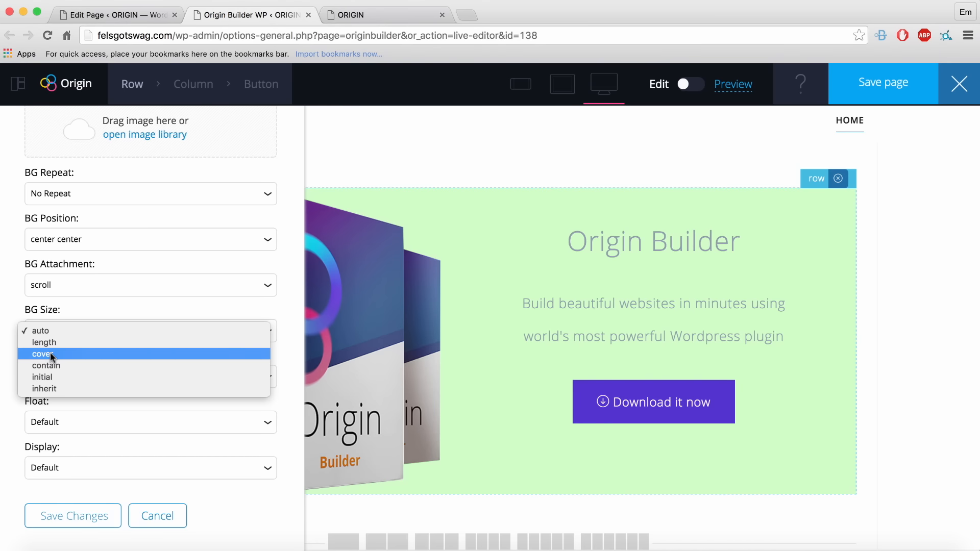
{"action": "left_click", "coordinate": [50, 353]}
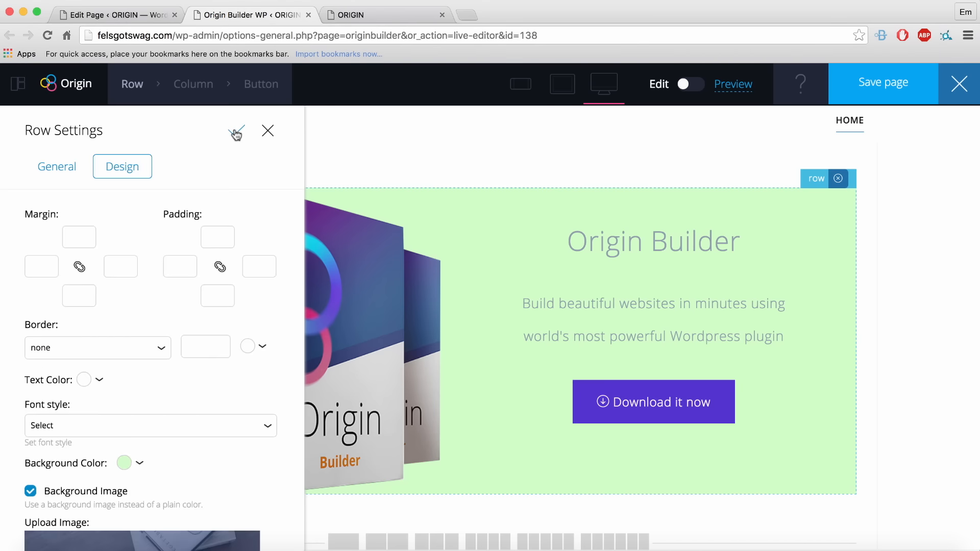
{"action": "left_click", "coordinate": [237, 134]}
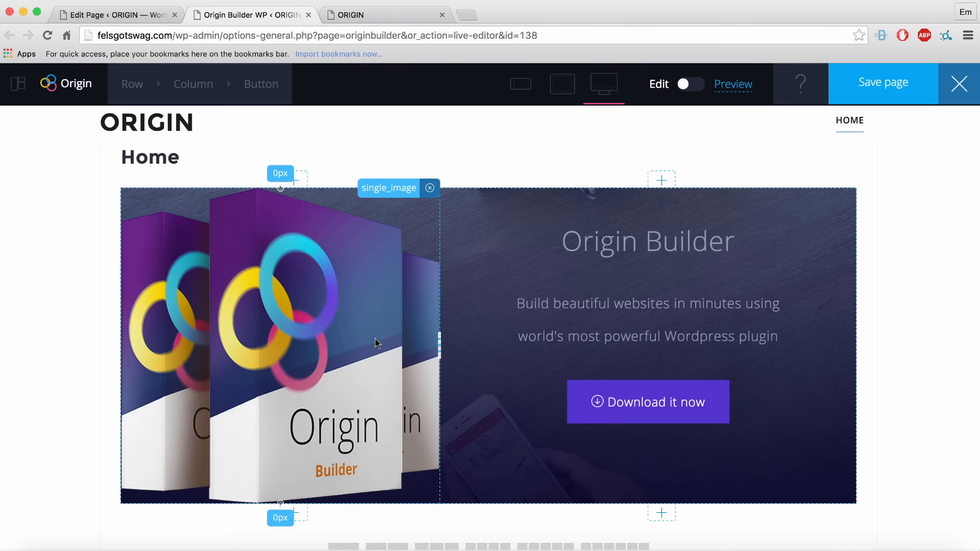
- Extend the space below the product image to 45px directly on the page
{"action": "scroll", "coordinate": [289, 507], "scroll_direction": "up", "scroll_amount": 1}
{"action": "left_click_drag", "start_coordinate": [280, 508], "coordinate": [280, 541]}
{"action": "scroll", "coordinate": [252, 322], "scroll_direction": "down", "scroll_amount": 3}
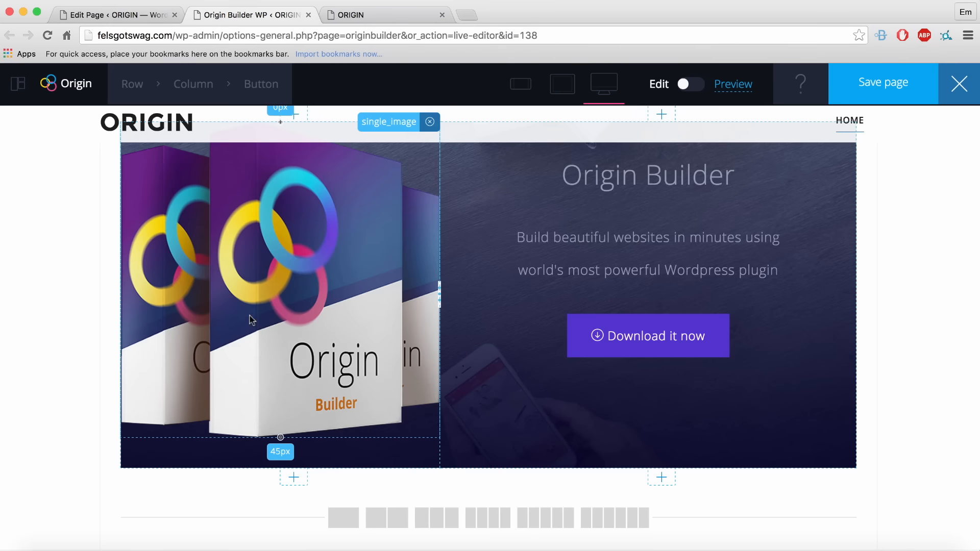
- Open the product image's design settings and move the panel so that it no longer covers the image
{"action": "left_click", "coordinate": [250, 317]}
{"action": "left_click", "coordinate": [123, 166]}
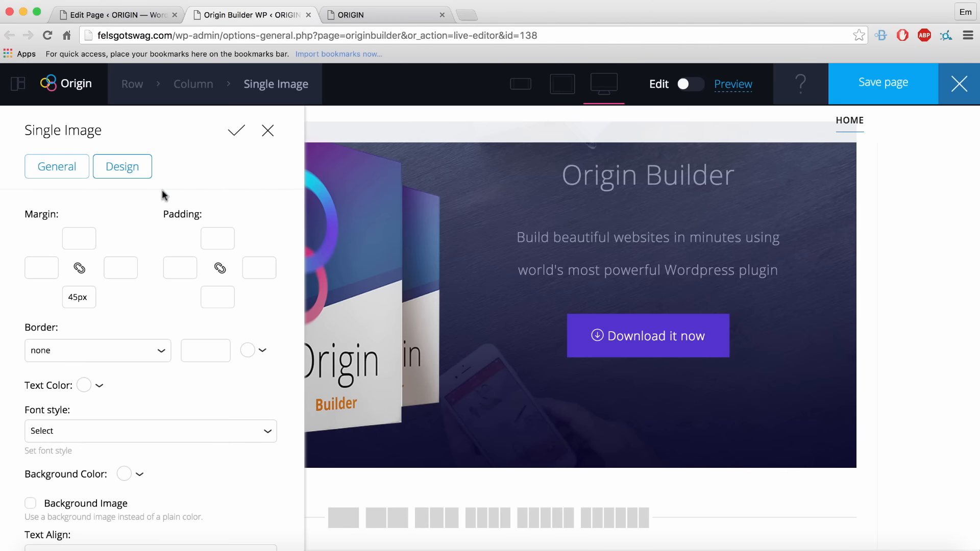
{"action": "left_click_drag", "start_coordinate": [171, 125], "coordinate": [789, 136]}
- Set the product image's left margin and top margin to 40px each
{"action": "left_click", "coordinate": [658, 268]}
{"action": "type", "text": "40"}
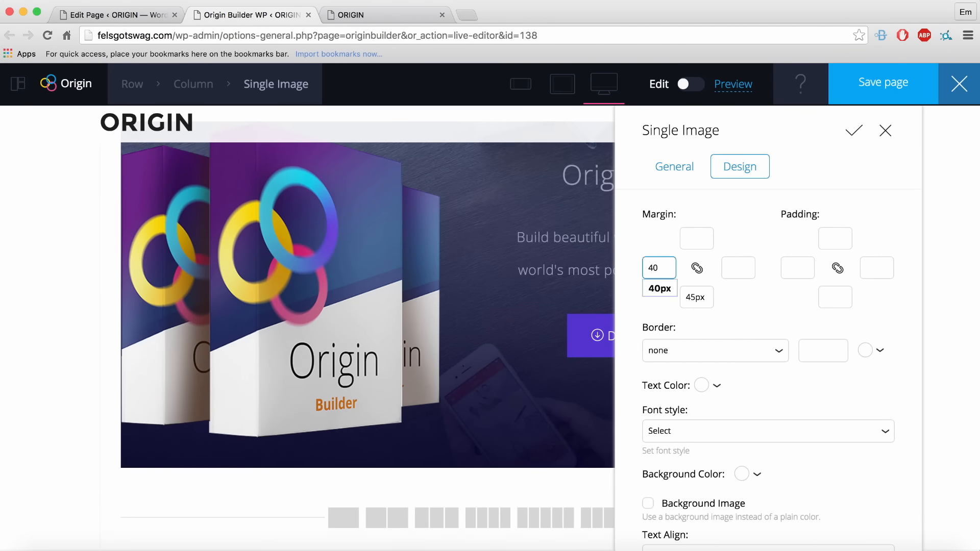
{"action": "type", "text": "px"}
{"action": "left_click", "coordinate": [652, 237]}
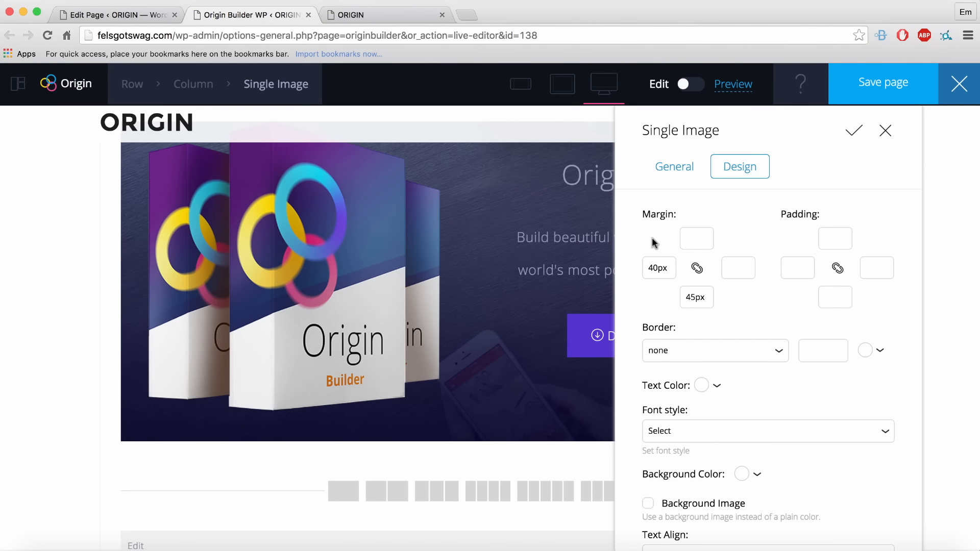
{"action": "scroll", "coordinate": [337, 311], "scroll_direction": "up", "scroll_amount": 3}
{"action": "left_click", "coordinate": [701, 239]}
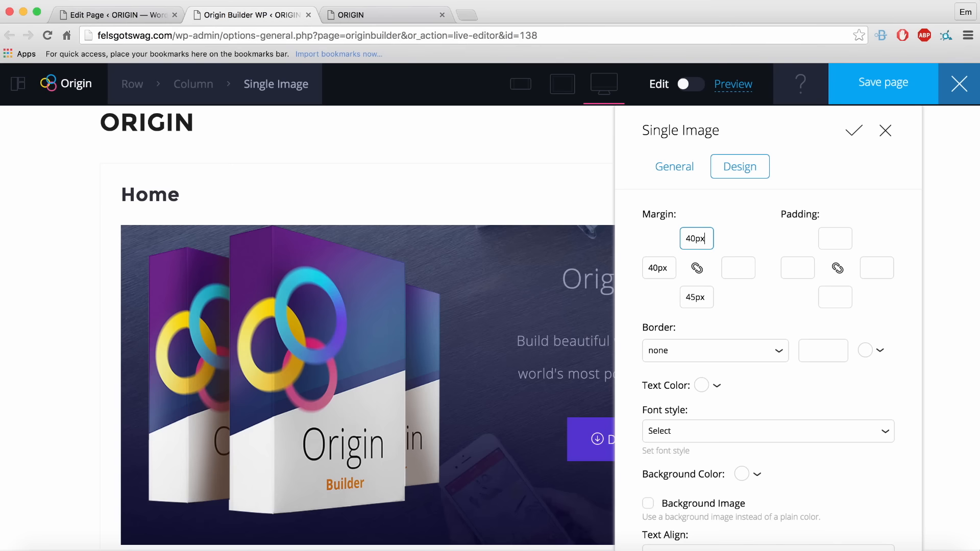
{"action": "left_click", "coordinate": [416, 293]}
{"action": "scroll", "coordinate": [415, 293], "scroll_direction": "down", "scroll_amount": 3}
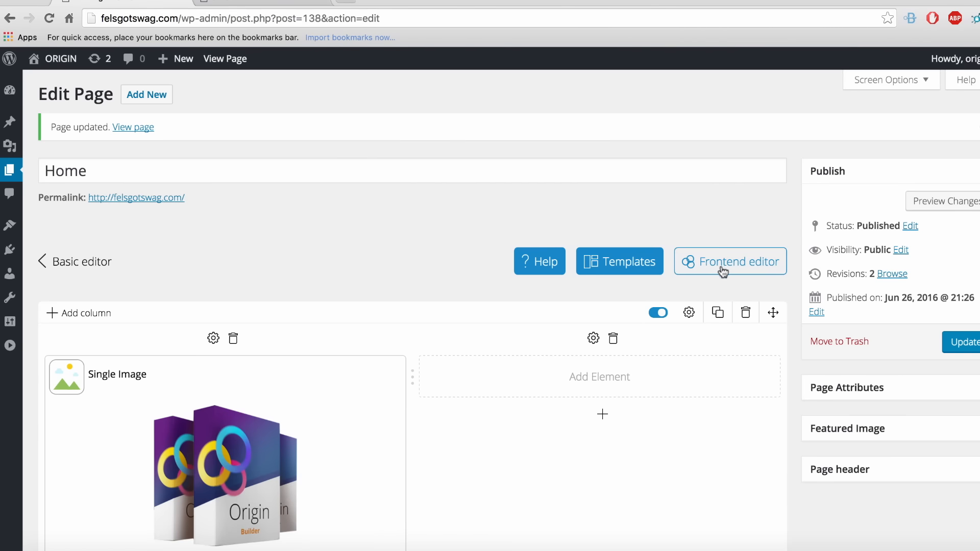
{"action": "left_click", "coordinate": [723, 272]}
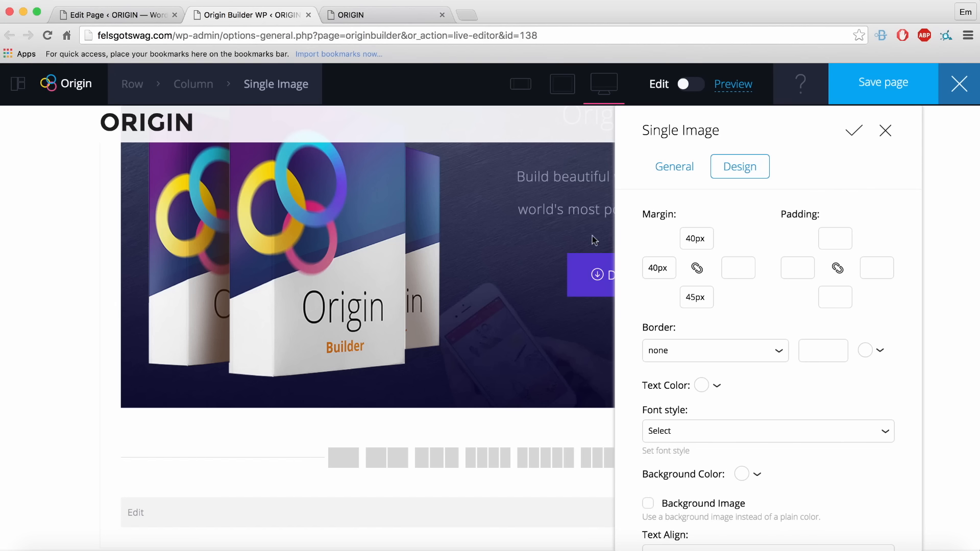
- Link the product image's four margins, try 30px, settle on 40px, and apply the image settings
{"action": "left_click", "coordinate": [697, 270]}
{"action": "left_click", "coordinate": [708, 241]}
{"action": "double_click", "coordinate": [709, 241]}
{"action": "type", "text": "30"}
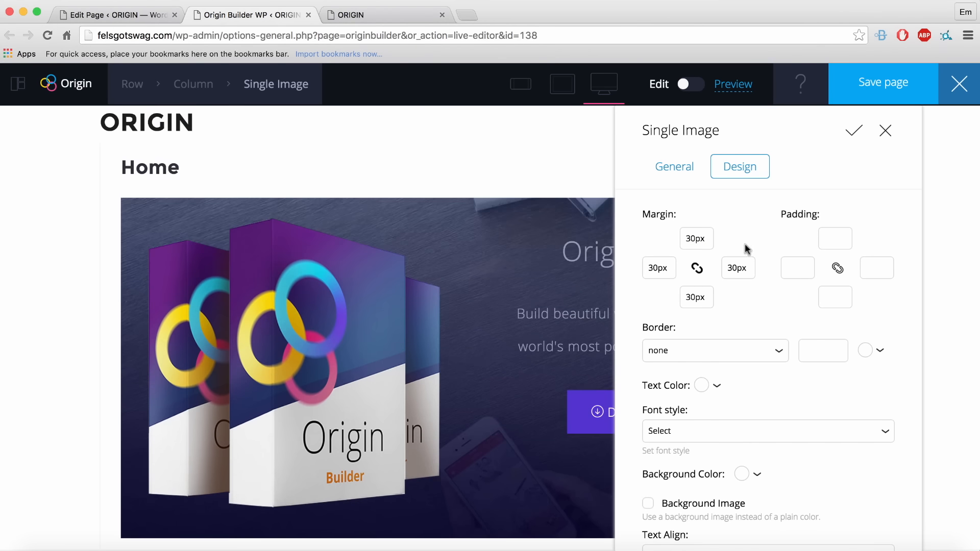
{"action": "double_click", "coordinate": [693, 237]}
{"action": "type", "text": "40"}
{"action": "left_click", "coordinate": [856, 133]}
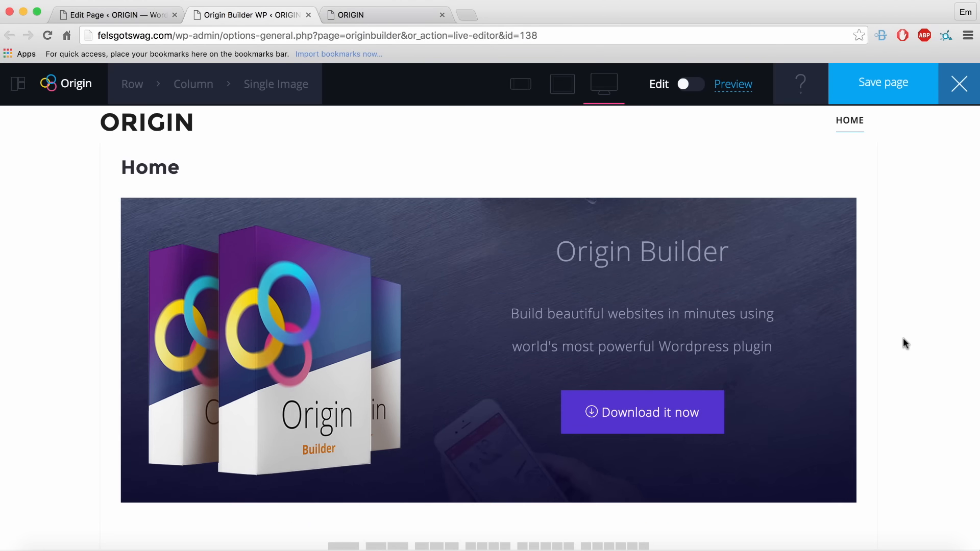
- Recolor the upper "Origin Builder" heading white and the "Download it now" button light blue
{"action": "left_click", "coordinate": [696, 296]}
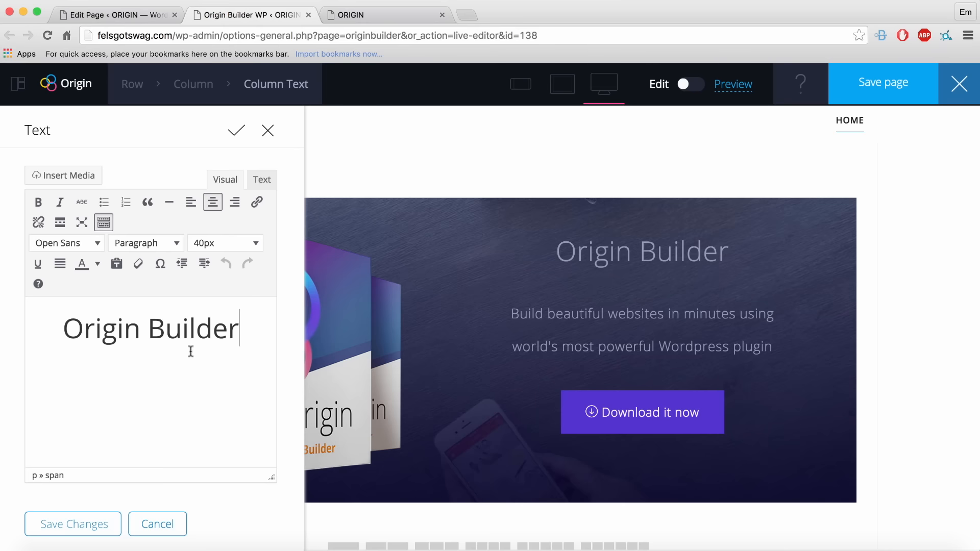
{"action": "key", "text": "super+a"}
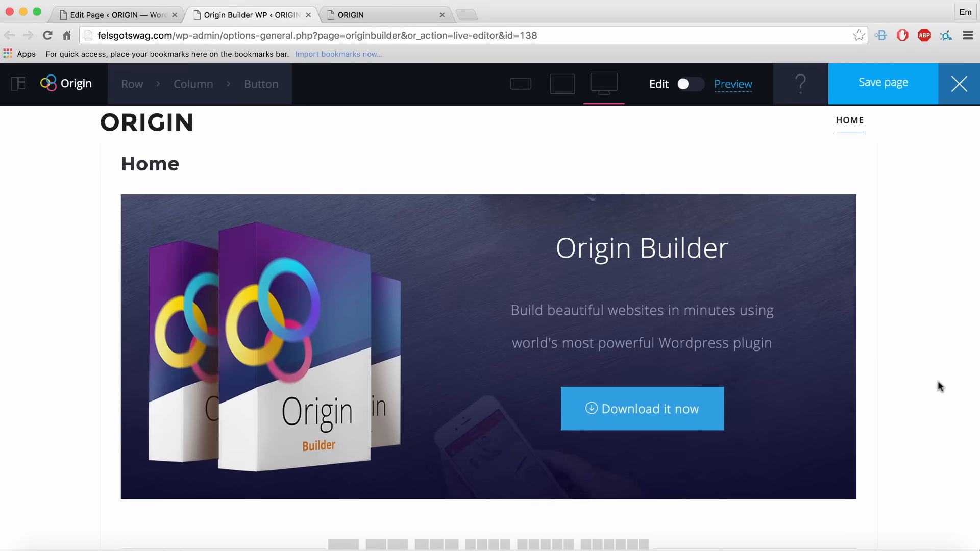
- Add a two-column row directly below the row with the product image
{"action": "scroll", "coordinate": [939, 381], "scroll_direction": "down", "scroll_amount": 3}
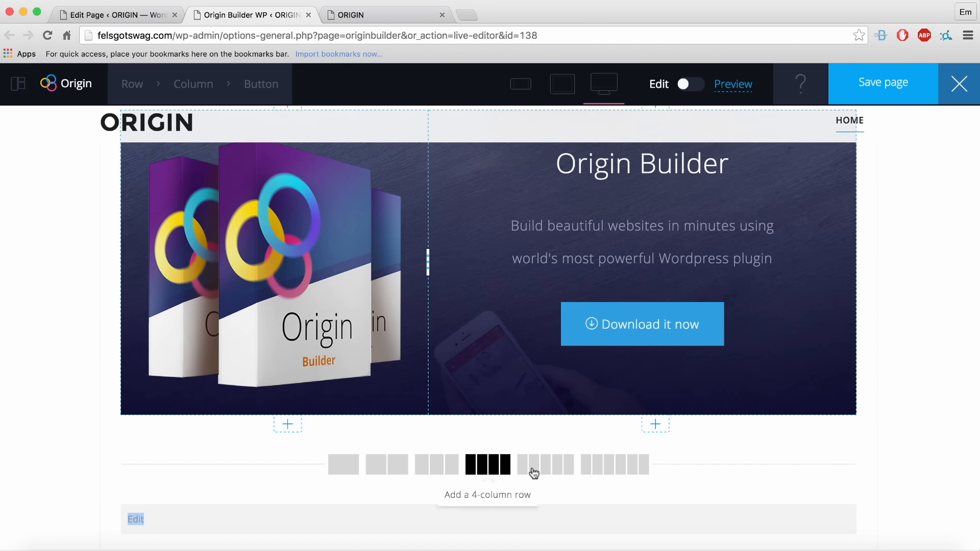
{"action": "left_click", "coordinate": [113, 18]}
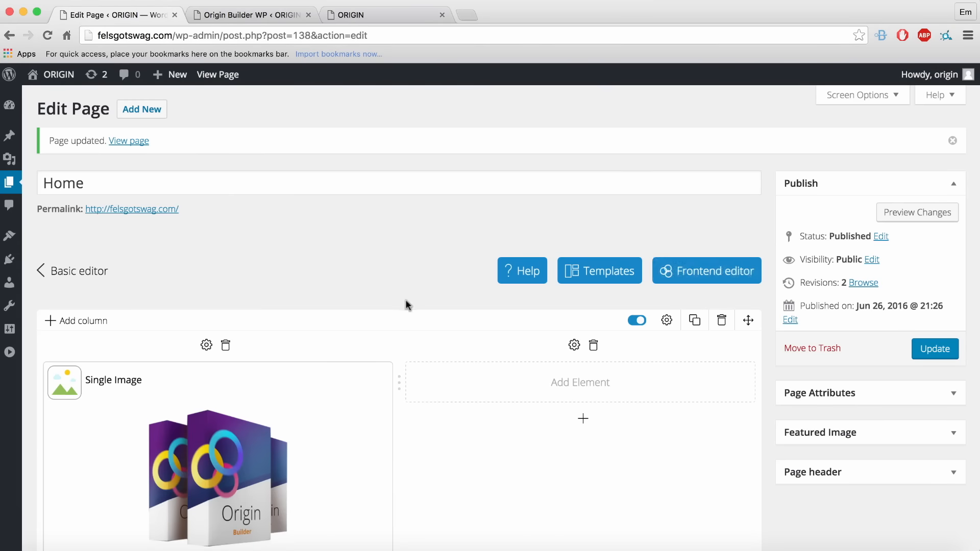
{"action": "scroll", "coordinate": [406, 299], "scroll_direction": "down", "scroll_amount": 10}
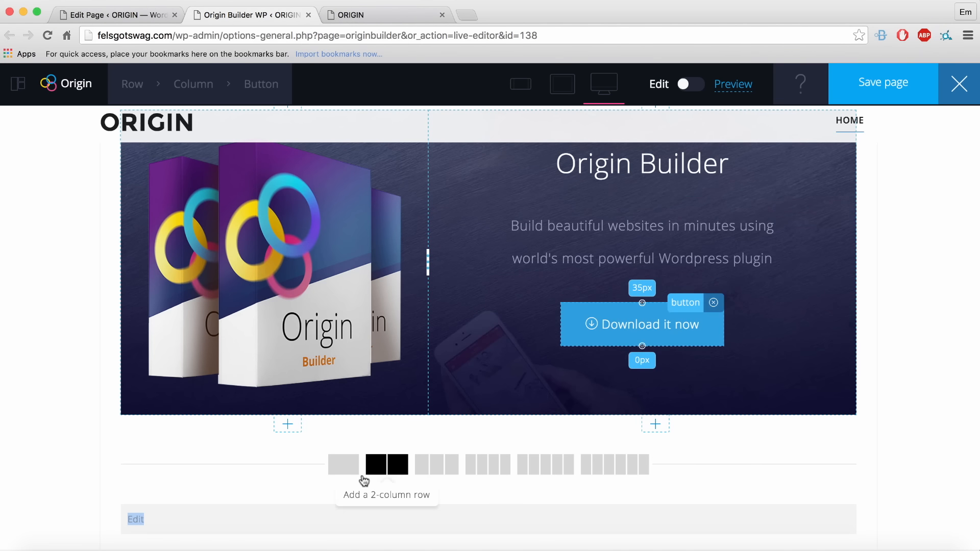
{"action": "left_click", "coordinate": [379, 477]}
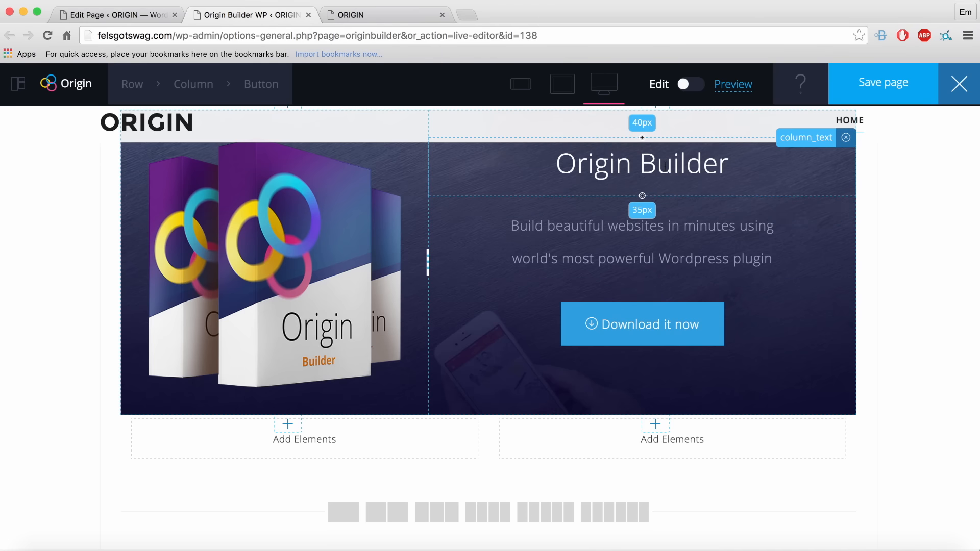
- Duplicate the "Origin Builder" heading and move the copy into the right column of the new row
{"action": "left_click", "coordinate": [666, 194]}
{"action": "mouse_move", "coordinate": [267, 99]}
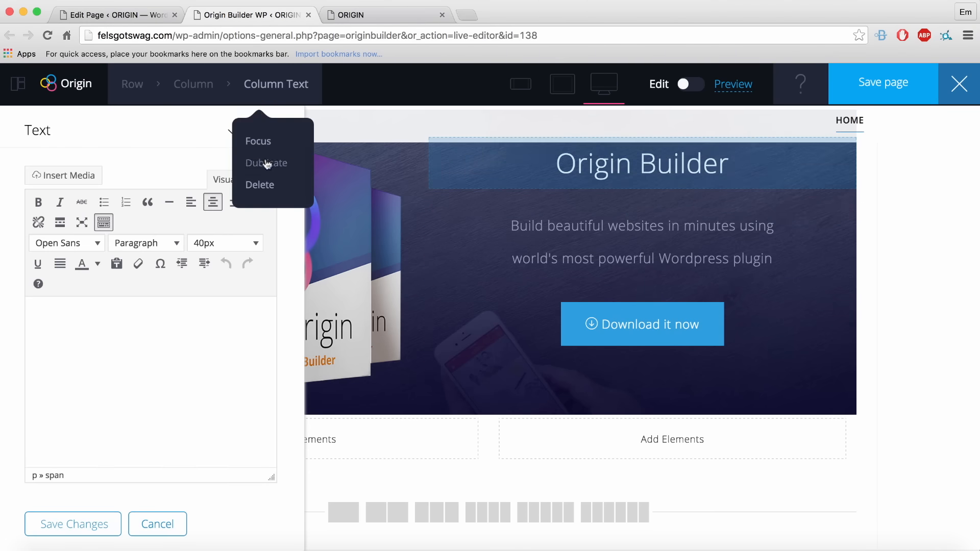
{"action": "left_click", "coordinate": [267, 163]}
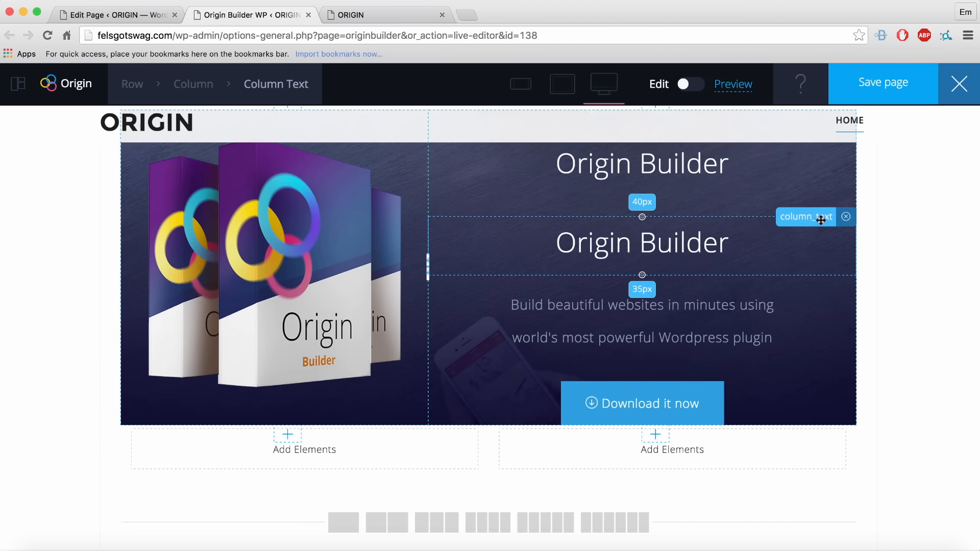
{"action": "left_click_drag", "start_coordinate": [820, 218], "coordinate": [679, 472]}
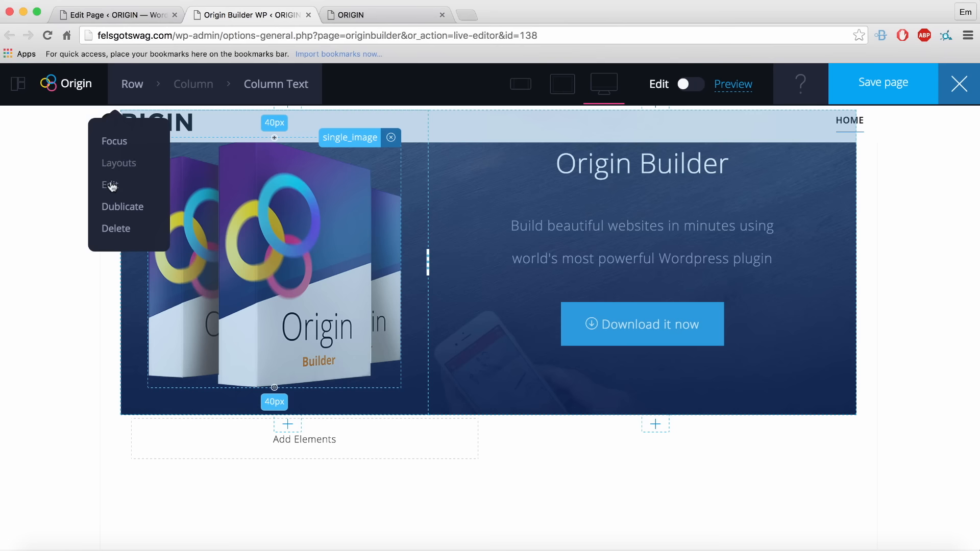
{"action": "left_click", "coordinate": [110, 185]}
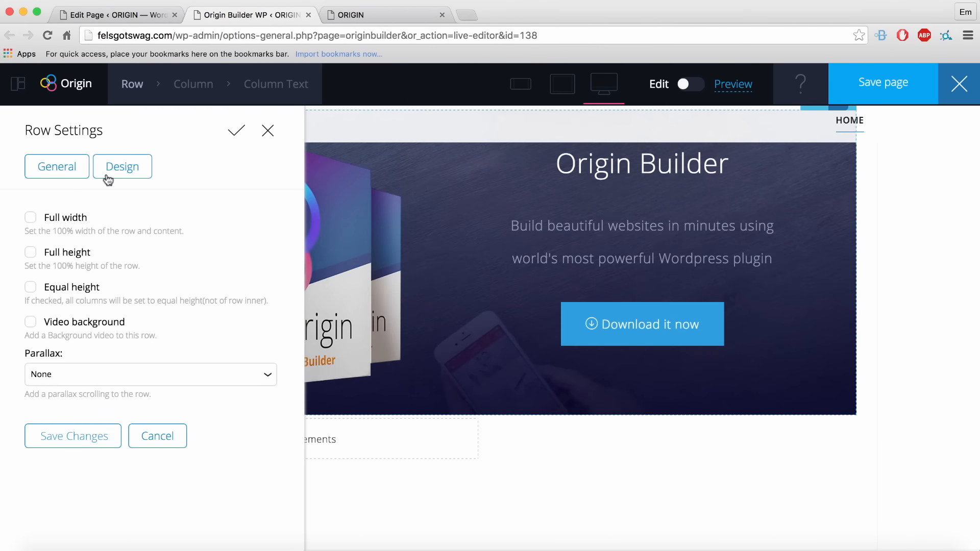
{"action": "left_click", "coordinate": [122, 166]}
{"action": "left_click", "coordinate": [268, 132]}
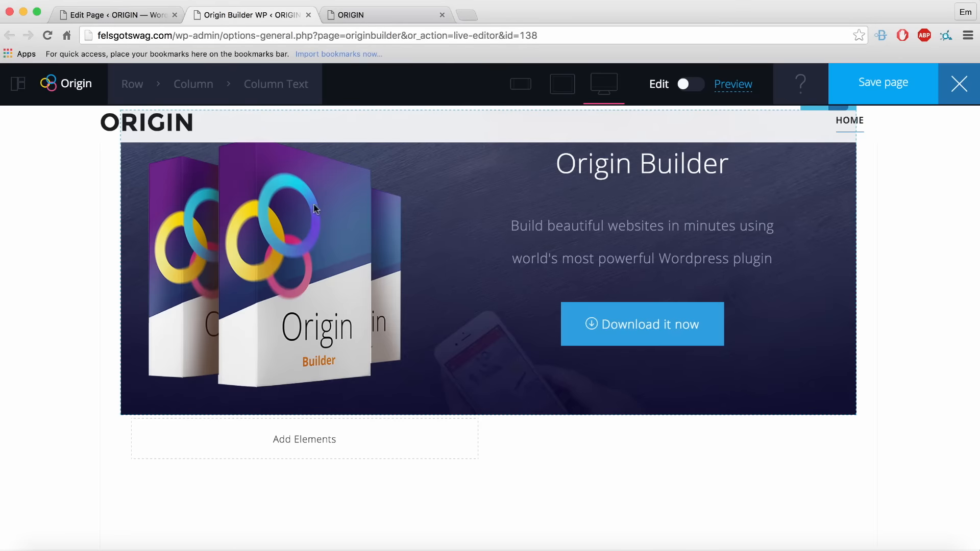
- Give the new lower row a dark navy background color (RGB 23, 14, 69) and save its settings
{"action": "left_click", "coordinate": [683, 465]}
{"action": "mouse_move", "coordinate": [132, 84]}
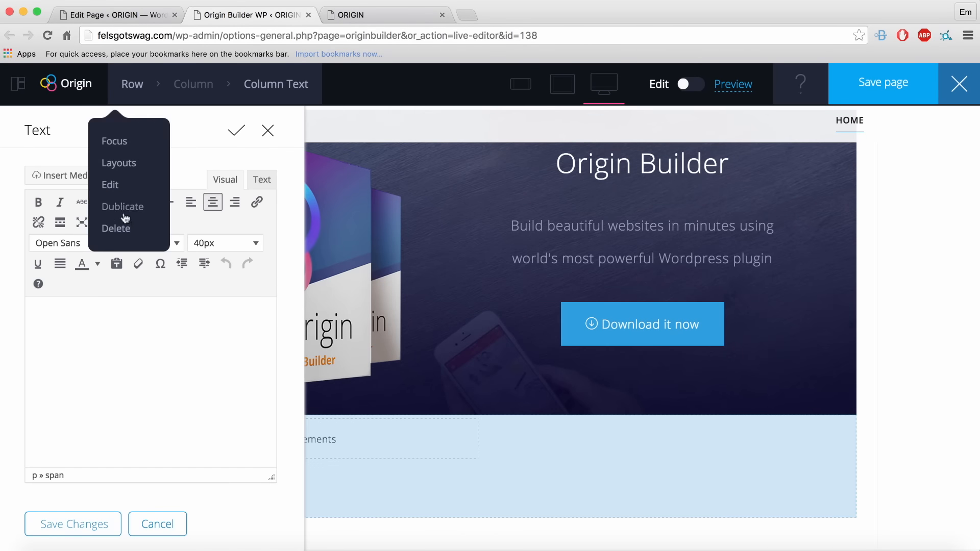
{"action": "left_click", "coordinate": [113, 185]}
{"action": "left_click", "coordinate": [126, 168]}
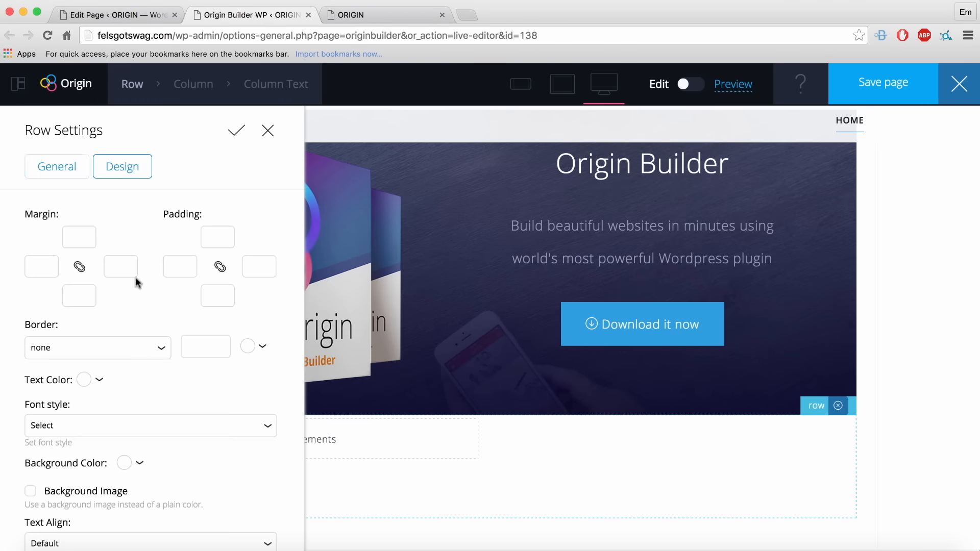
{"action": "scroll", "coordinate": [205, 473], "scroll_direction": "down", "scroll_amount": 5}
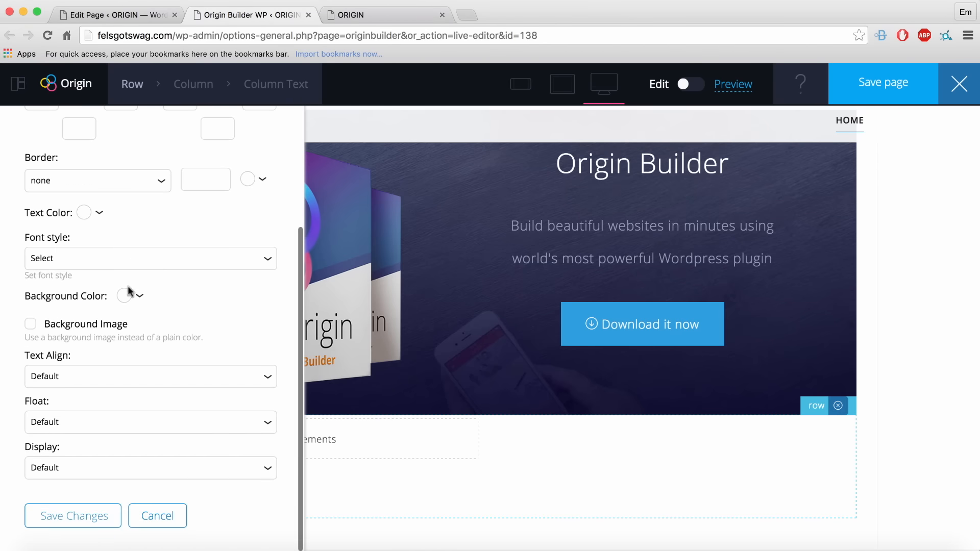
{"action": "left_click", "coordinate": [124, 296]}
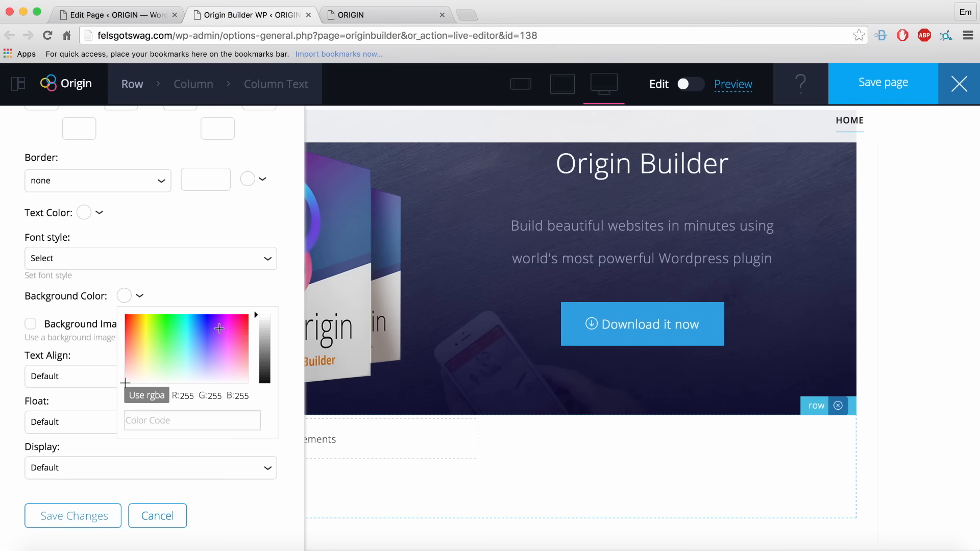
{"action": "left_click", "coordinate": [261, 371]}
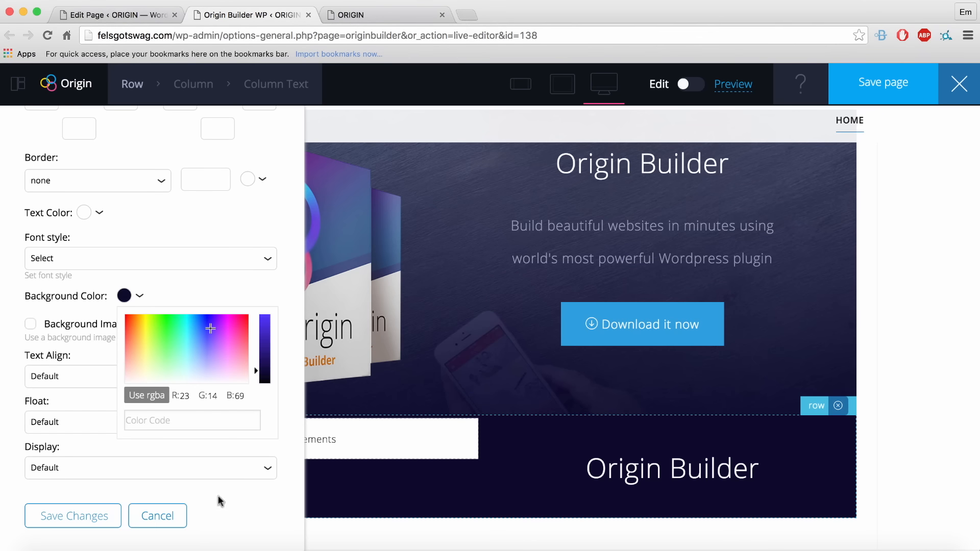
{"action": "left_click", "coordinate": [36, 518]}
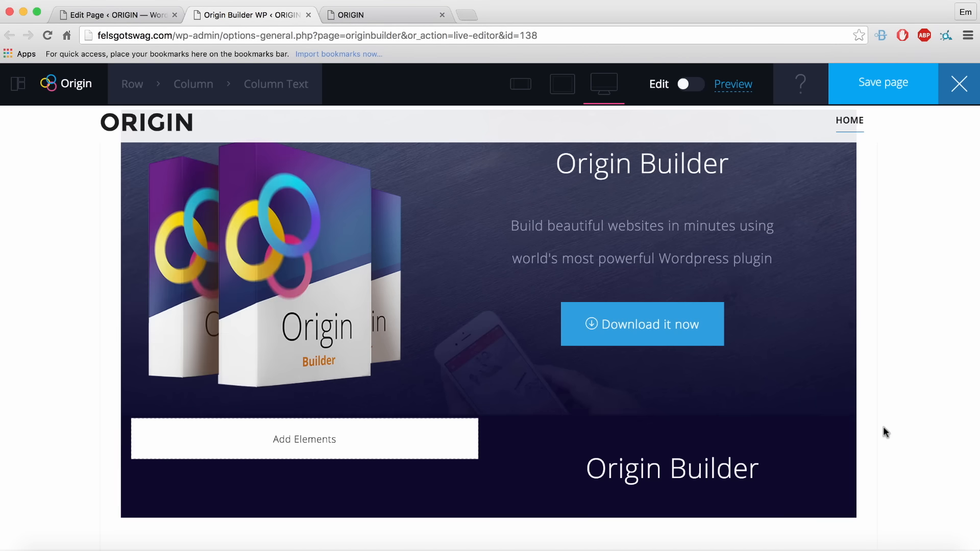
- Duplicate the tagline text and move the copy below the heading in the lower row's right column
{"action": "scroll", "coordinate": [883, 427], "scroll_direction": "down", "scroll_amount": 3}
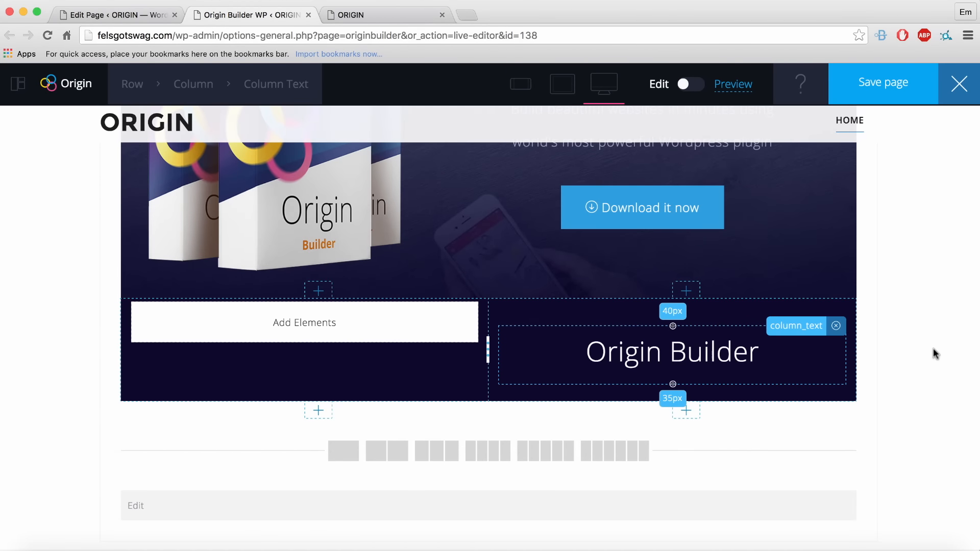
{"action": "scroll", "coordinate": [934, 349], "scroll_direction": "up", "scroll_amount": 3}
{"action": "left_click", "coordinate": [642, 240]}
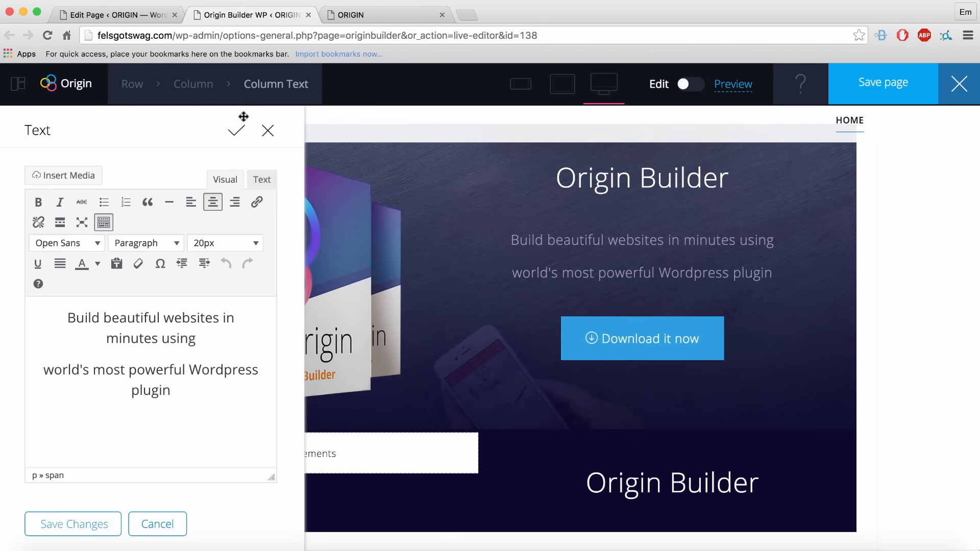
{"action": "left_click", "coordinate": [264, 91]}
{"action": "left_click", "coordinate": [267, 164]}
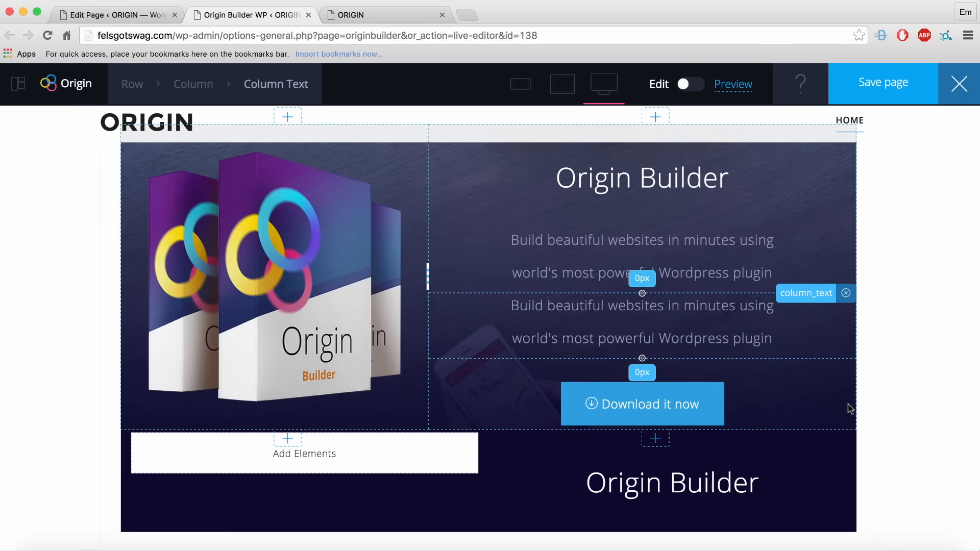
{"action": "scroll", "coordinate": [848, 404], "scroll_direction": "down", "scroll_amount": 1}
{"action": "left_click_drag", "start_coordinate": [807, 232], "coordinate": [699, 474]}
- Reword the lower row's heading as "Simple Drag n' Drop Interface" and try a grey text color on it
{"action": "scroll", "coordinate": [903, 413], "scroll_direction": "down", "scroll_amount": 2}
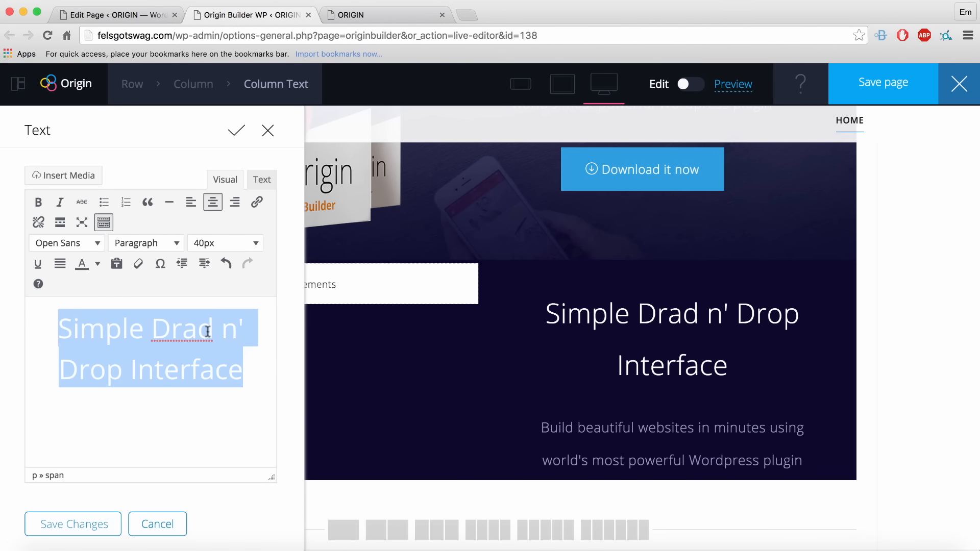
{"action": "key", "text": "BackSpace"}
{"action": "key", "text": "ctrl+a"}
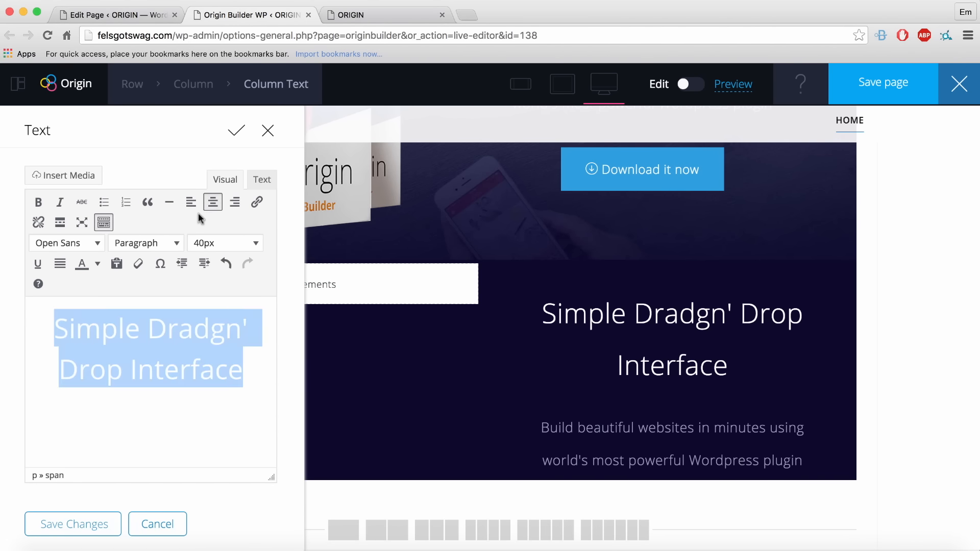
{"action": "left_click", "coordinate": [98, 264]}
{"action": "left_click", "coordinate": [208, 332]}
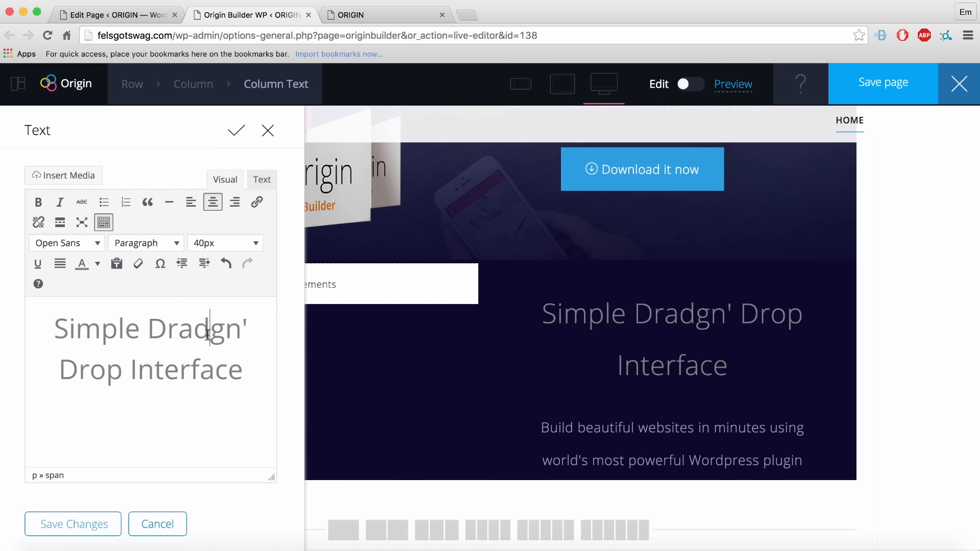
{"action": "key", "text": "BackSpace"}
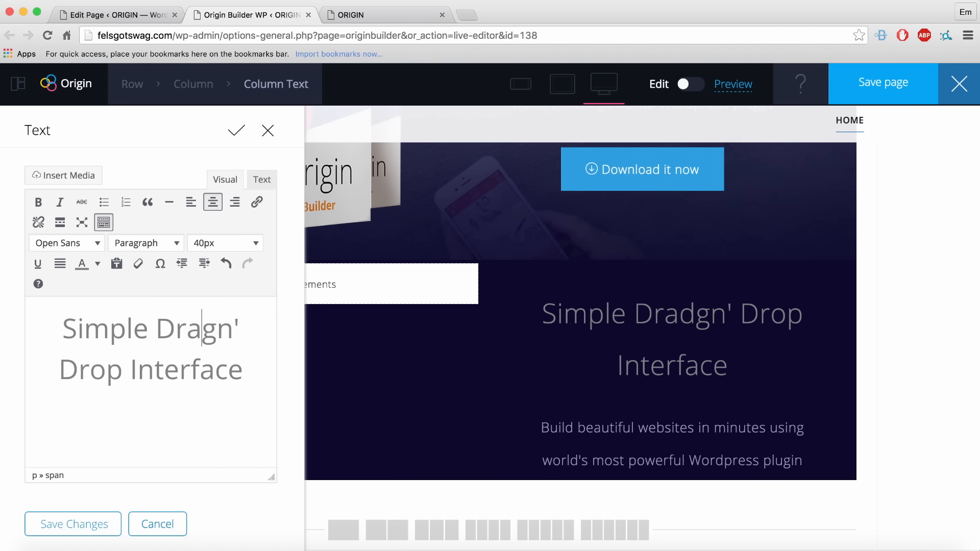
{"action": "left_click", "coordinate": [216, 330]}
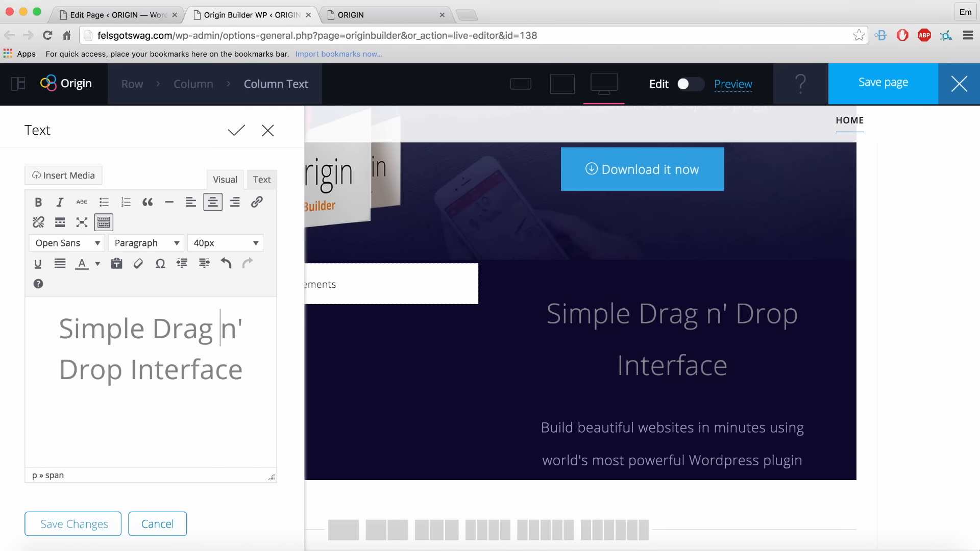
- Set the "Simple Drag n' Drop Interface" heading to 28px in white and save the changes
{"action": "triple_click", "coordinate": [214, 347]}
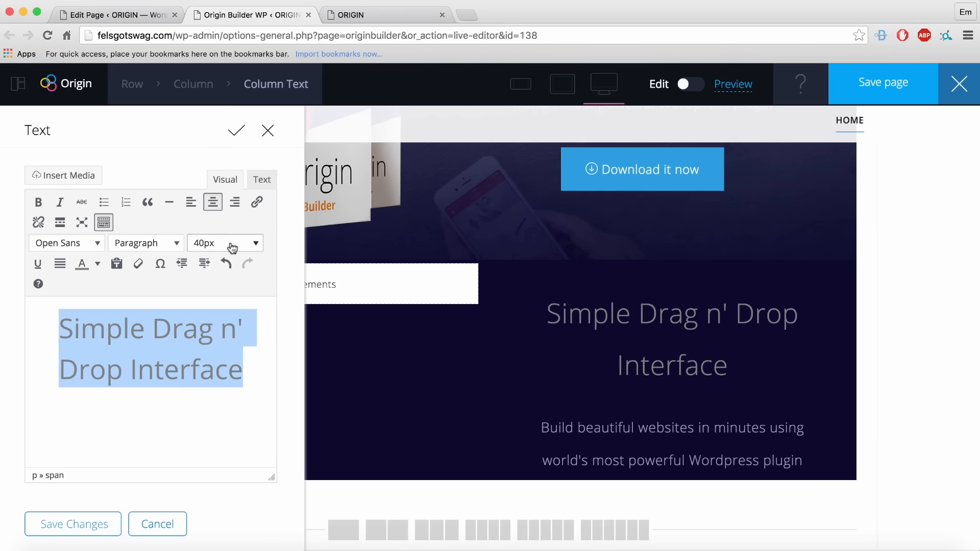
{"action": "left_click", "coordinate": [228, 244]}
{"action": "scroll", "coordinate": [211, 358], "scroll_direction": "down", "scroll_amount": 5}
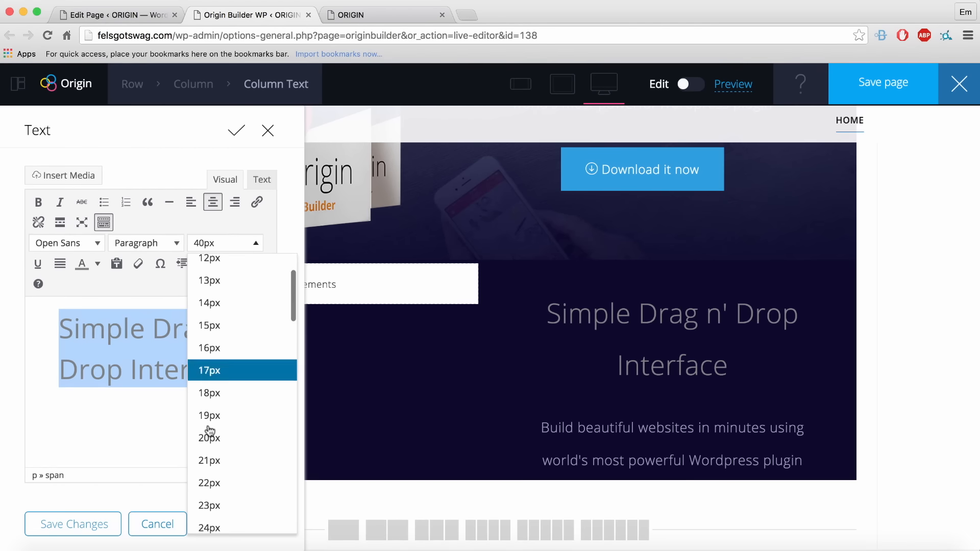
{"action": "left_click", "coordinate": [210, 472]}
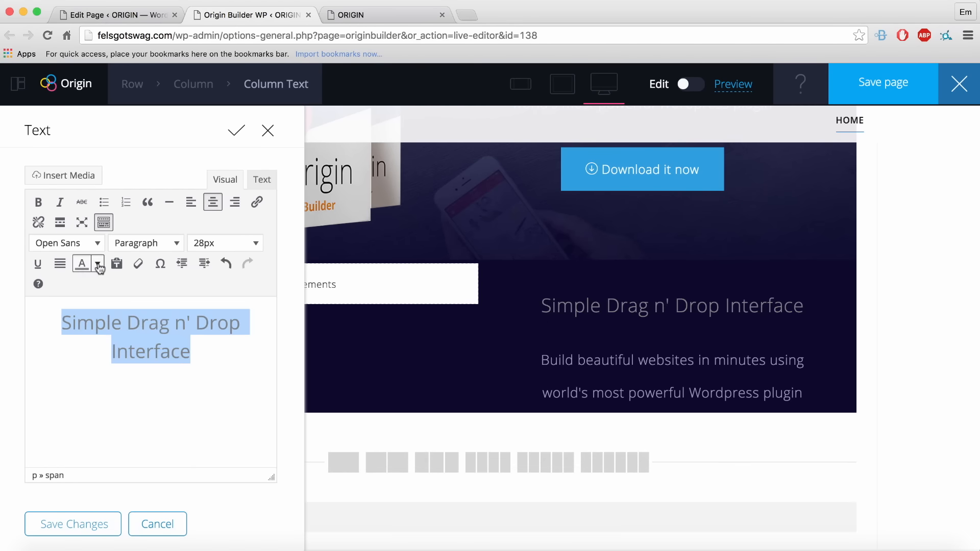
{"action": "left_click", "coordinate": [97, 264]}
{"action": "left_click", "coordinate": [173, 323]}
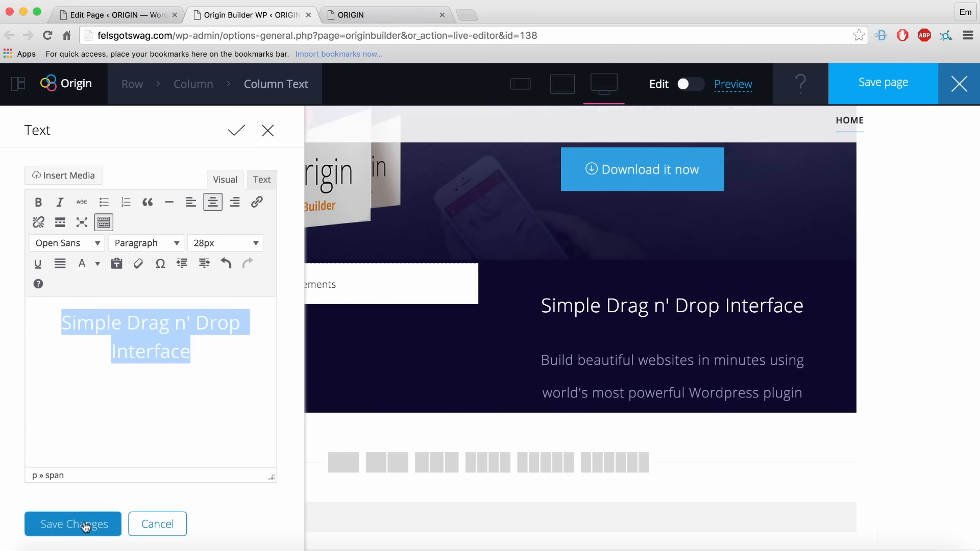
{"action": "left_click", "coordinate": [84, 525]}
- Replace the lower row's tagline copy with placeholder text running from "Non lacinia odio sodales." to "senectus et netus et malesuada"
{"action": "left_click", "coordinate": [699, 384]}
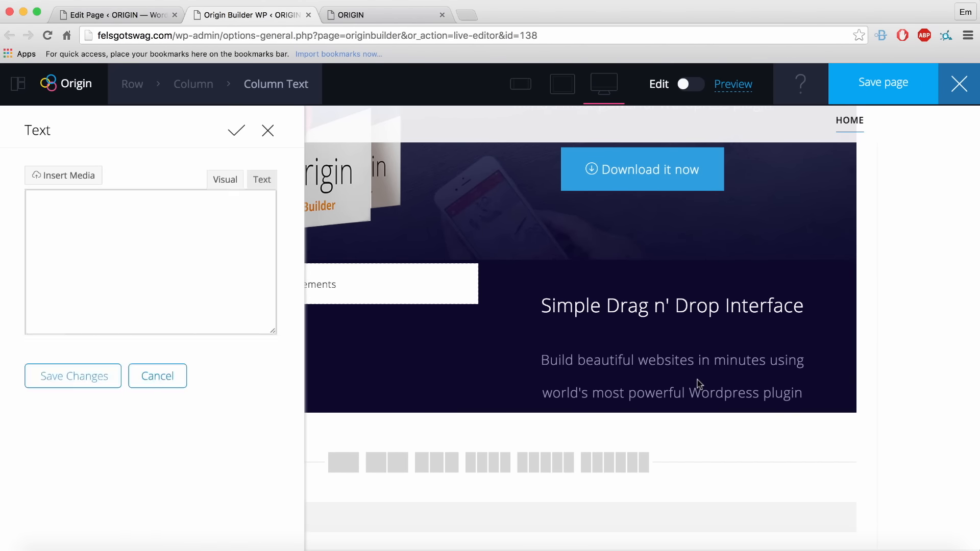
{"action": "key", "text": "super+a"}
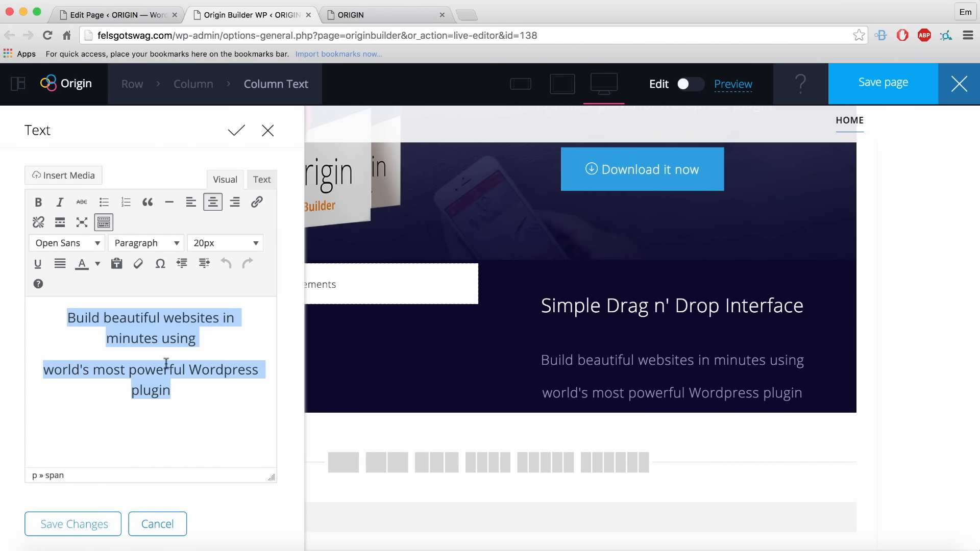
{"action": "type", "text": "Non lacinia odio sodales. Praesent fermentum porta dictum. Morbi laoreet ultrices neque a vulputate. Maecenas vitae tristique mauris. Pellentesque habitant morbi tristique senectus et netus et malesuada"}
- Set the font of the whole placeholder paragraph under "Simple Drag n' Drop Interface" to Open Sans
{"action": "key", "text": "super+a"}
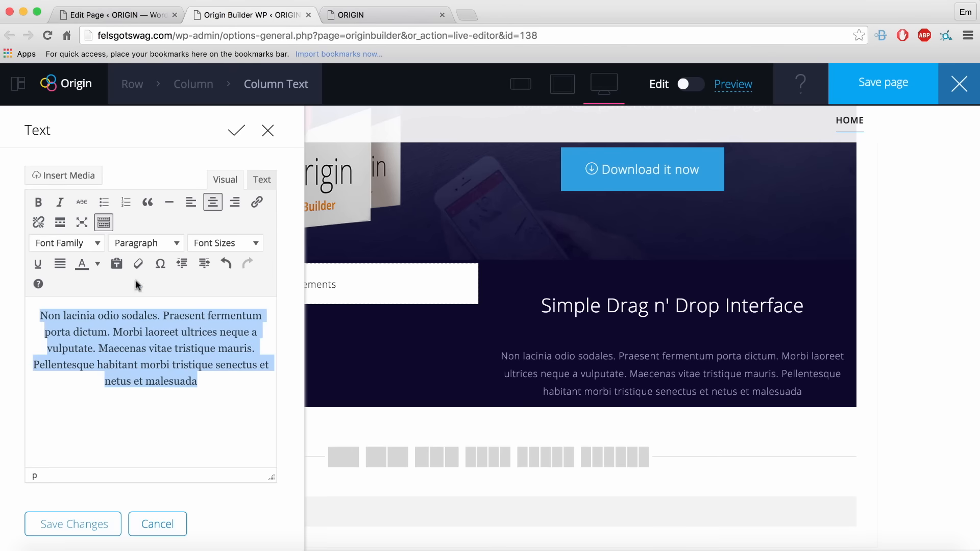
{"action": "left_click", "coordinate": [93, 244]}
{"action": "scroll", "coordinate": [98, 462], "scroll_direction": "down", "scroll_amount": 10}
{"action": "scroll", "coordinate": [102, 464], "scroll_direction": "down", "scroll_amount": 5}
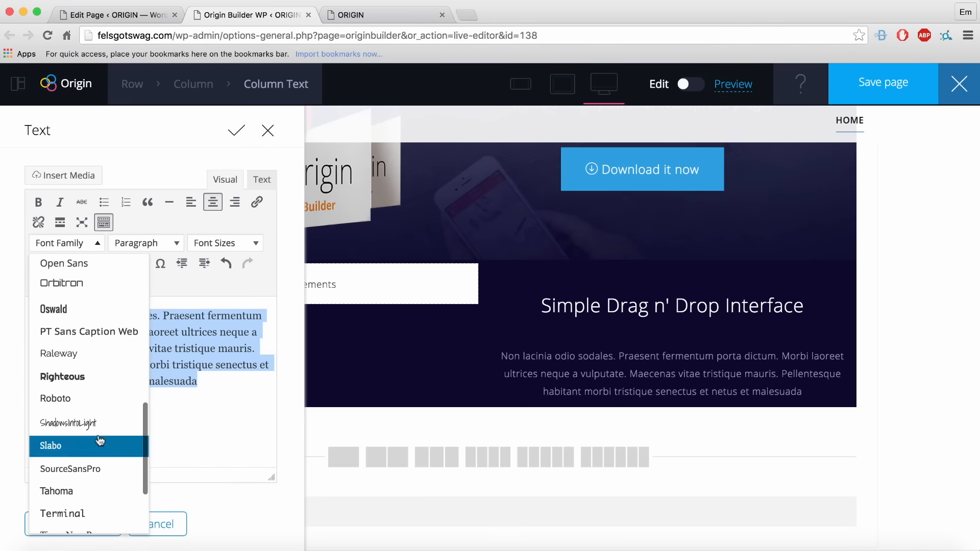
{"action": "left_click", "coordinate": [74, 269]}
- Set the placeholder paragraph to 16px with left alignment and save the changes
{"action": "left_click", "coordinate": [198, 247]}
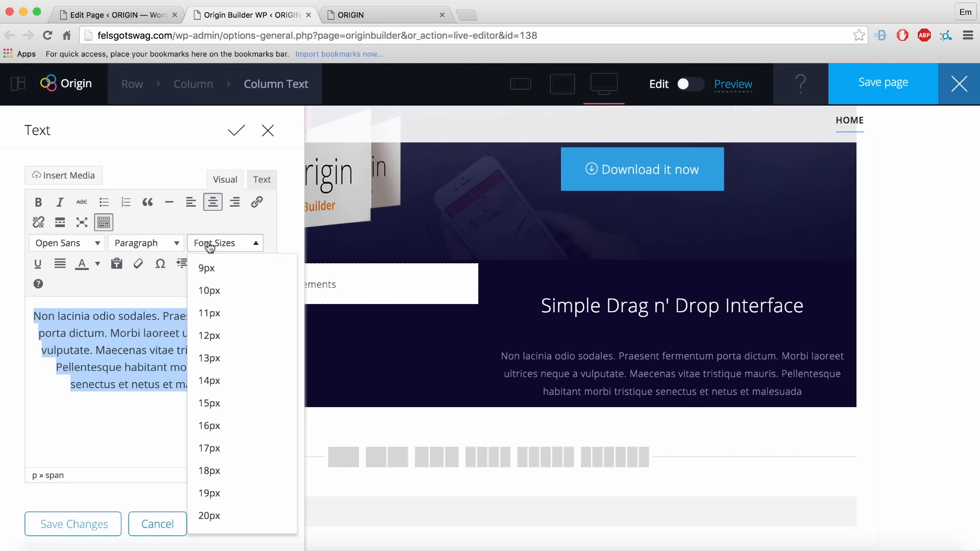
{"action": "scroll", "coordinate": [214, 460], "scroll_direction": "down", "scroll_amount": 5}
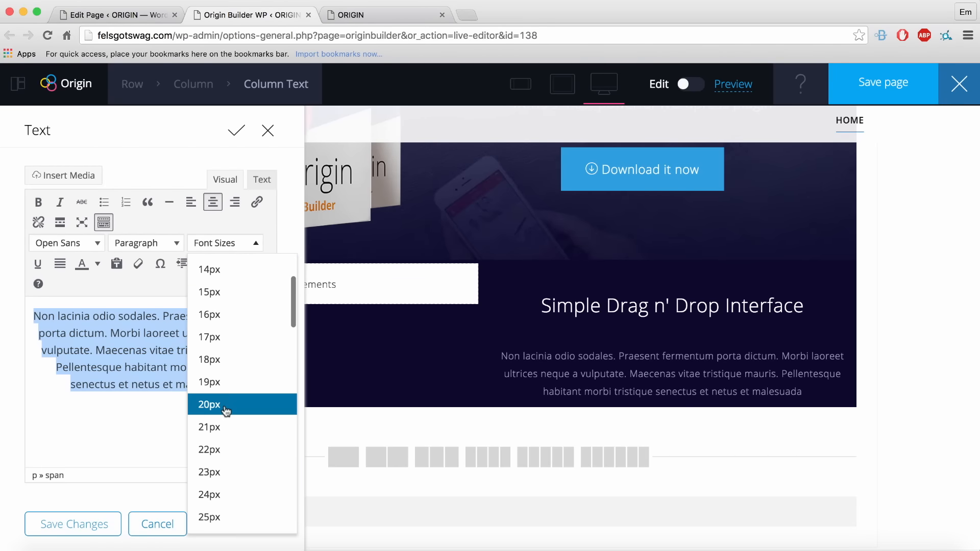
{"action": "left_click", "coordinate": [210, 314]}
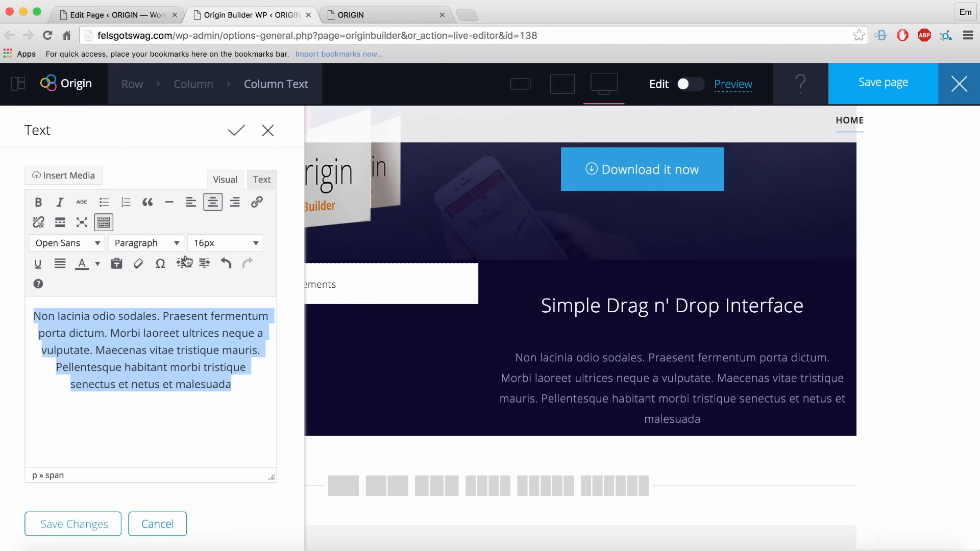
{"action": "left_click", "coordinate": [197, 209]}
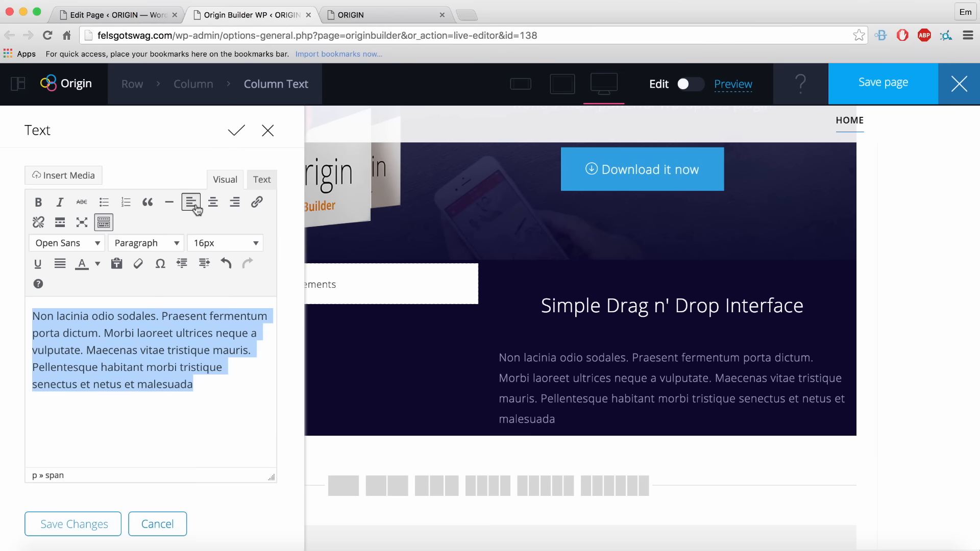
{"action": "left_click", "coordinate": [74, 524]}
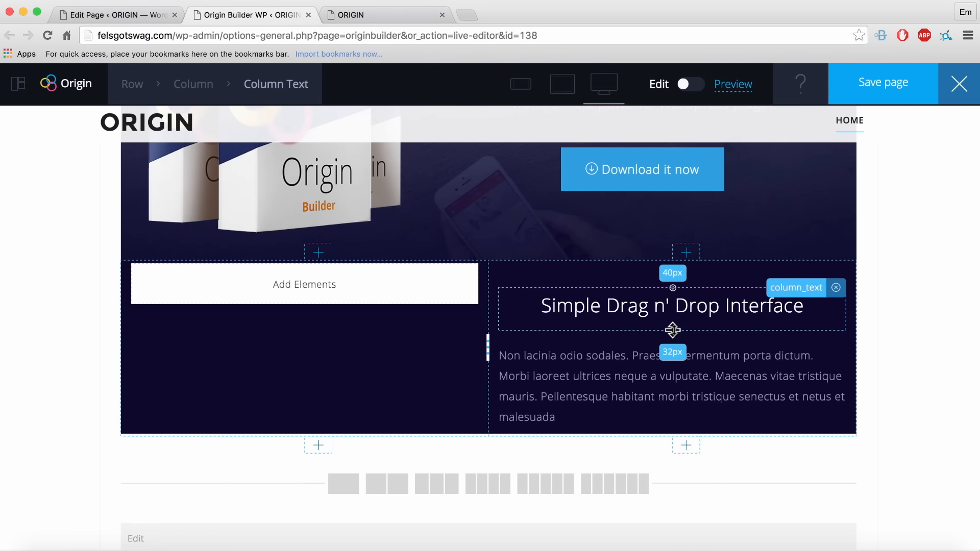
- Reduce the space below the "Simple Drag n' Drop Interface" heading to 20px and widen the lower row's left column
{"action": "left_click_drag", "start_coordinate": [673, 330], "coordinate": [673, 327]}
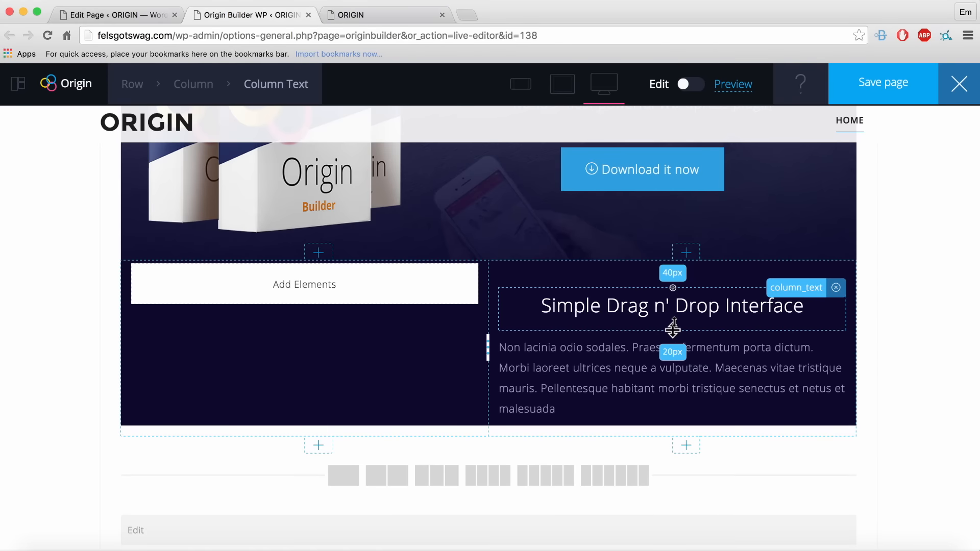
{"action": "left_click_drag", "start_coordinate": [486, 348], "coordinate": [535, 352]}
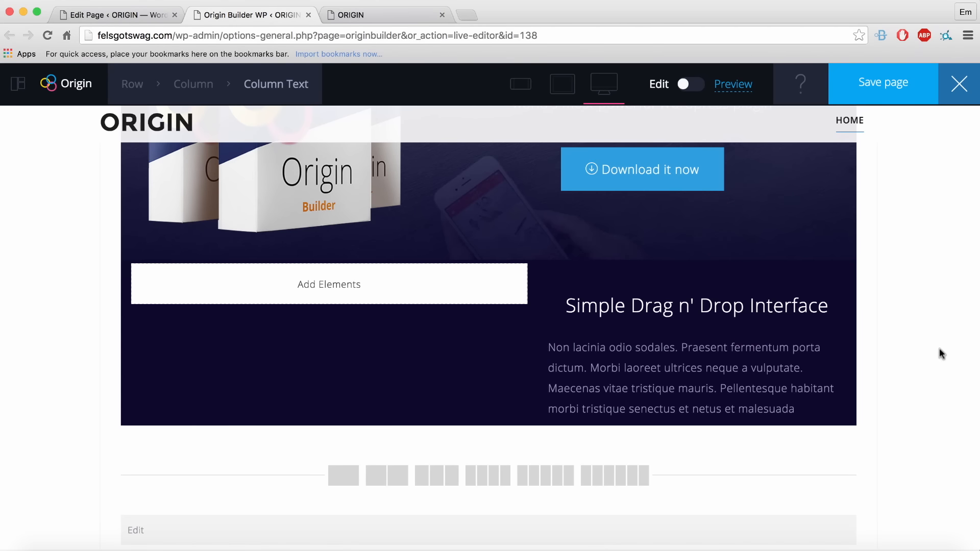
{"action": "scroll", "coordinate": [856, 352], "scroll_direction": "up", "scroll_amount": 2}
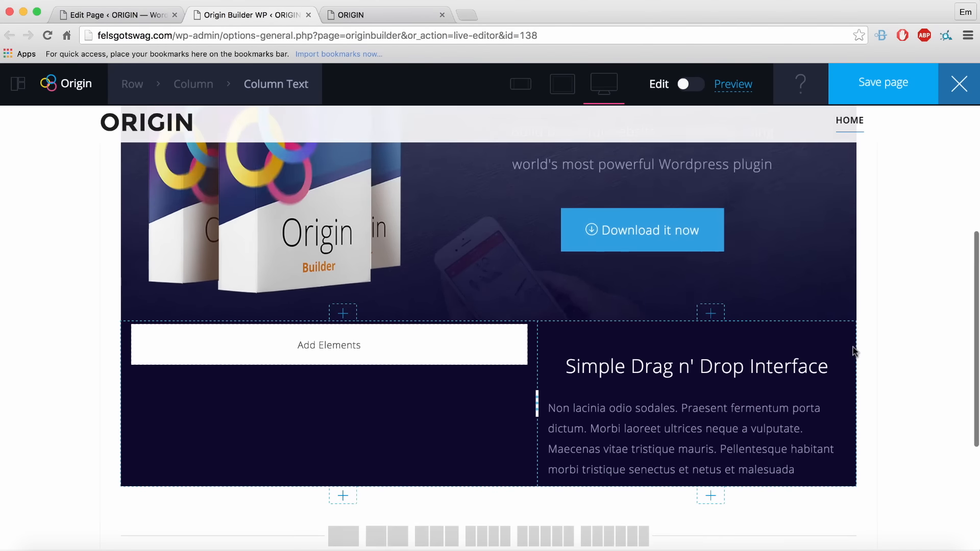
- Add a Single Image element to the lower row's left column using the media library's builder screenshot with the Twitter Feed block, and save it
{"action": "left_click", "coordinate": [327, 351]}
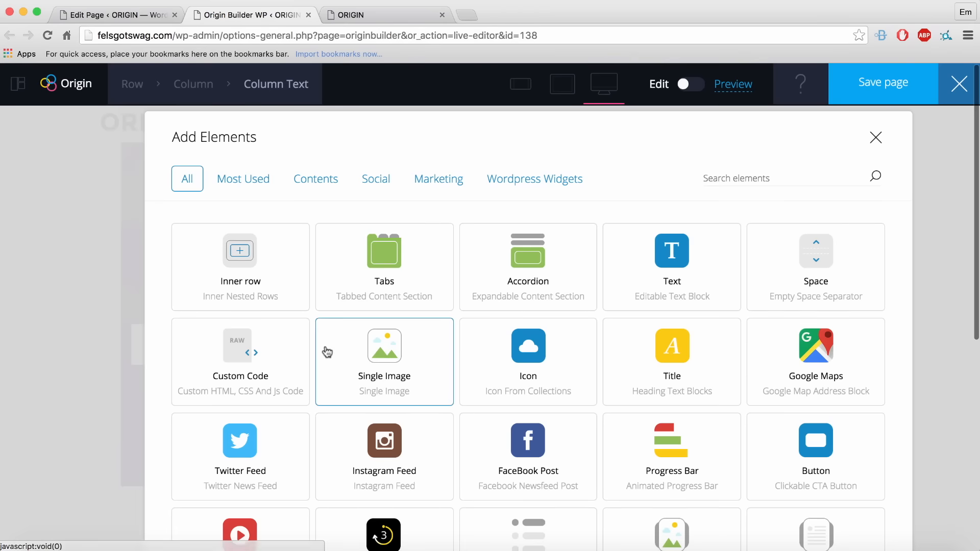
{"action": "left_click", "coordinate": [388, 381]}
{"action": "left_click", "coordinate": [123, 322]}
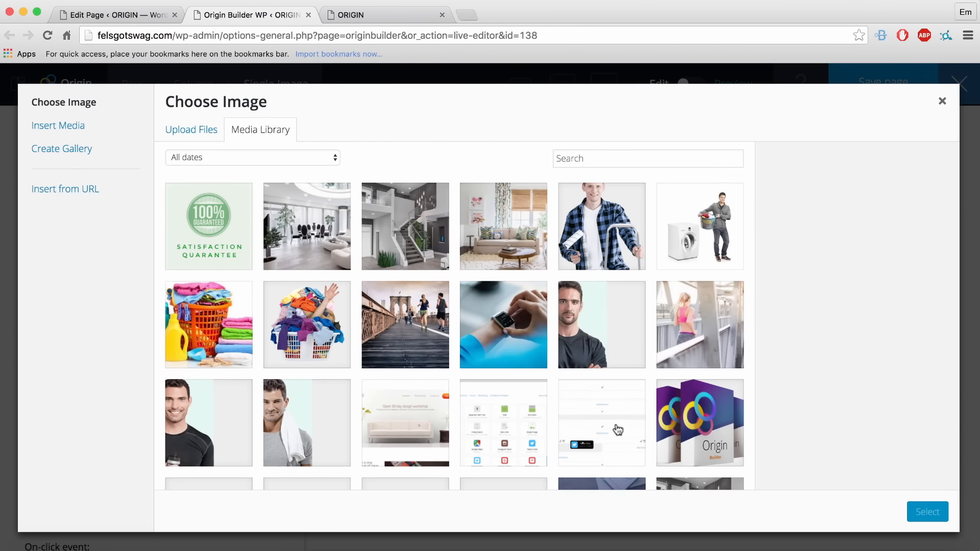
{"action": "left_click", "coordinate": [618, 430]}
{"action": "left_click", "coordinate": [922, 512]}
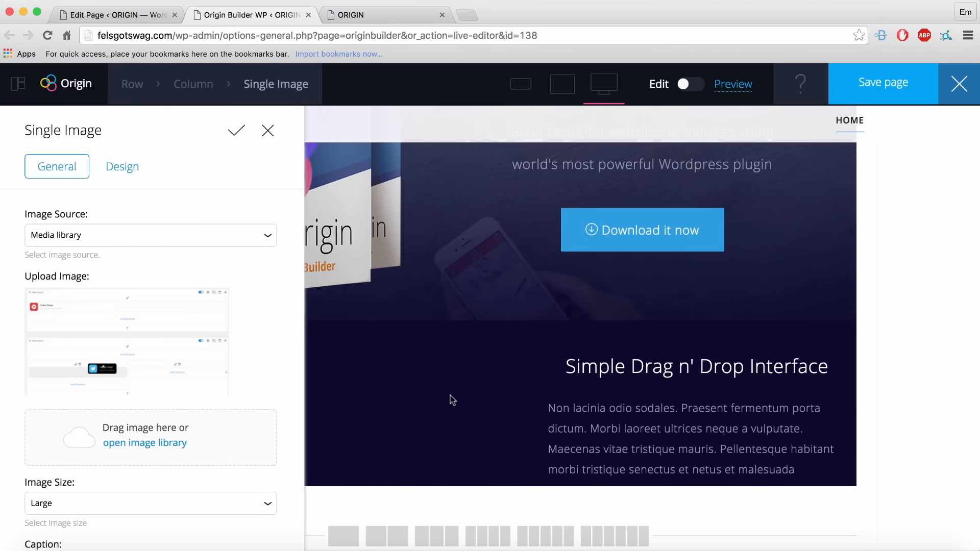
{"action": "scroll", "coordinate": [76, 422], "scroll_direction": "down", "scroll_amount": 1}
{"action": "scroll", "coordinate": [76, 422], "scroll_direction": "down", "scroll_amount": 4}
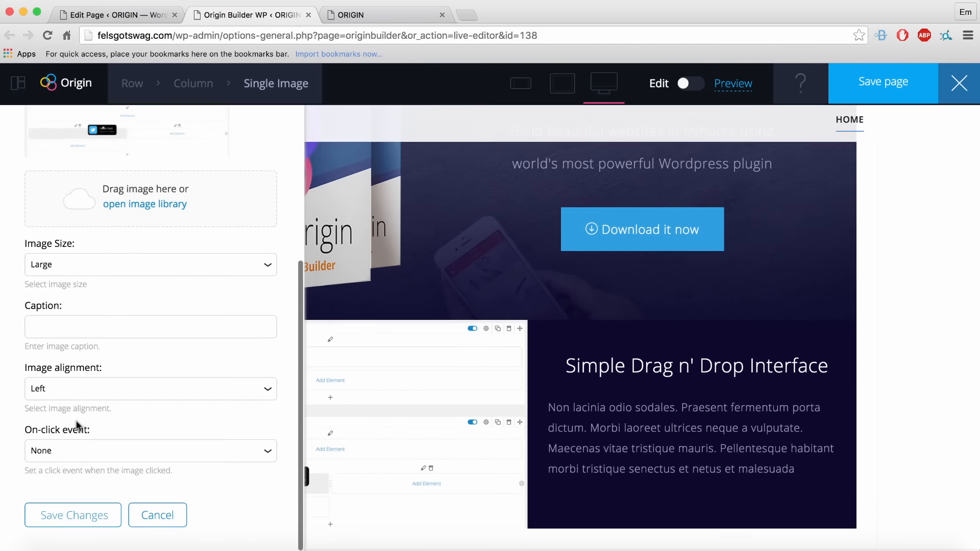
{"action": "left_click", "coordinate": [46, 526]}
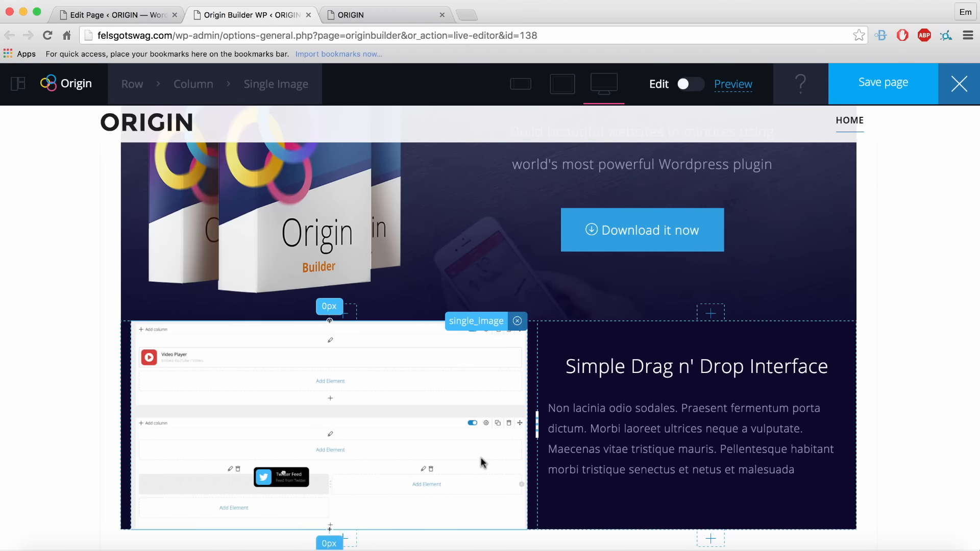
- Add spacing around the lower row's builder screenshot in its design settings and save the page
{"action": "scroll", "coordinate": [480, 457], "scroll_direction": "down", "scroll_amount": 3}
{"action": "scroll", "coordinate": [321, 325], "scroll_direction": "up", "scroll_amount": 2}
{"action": "left_click", "coordinate": [322, 325]}
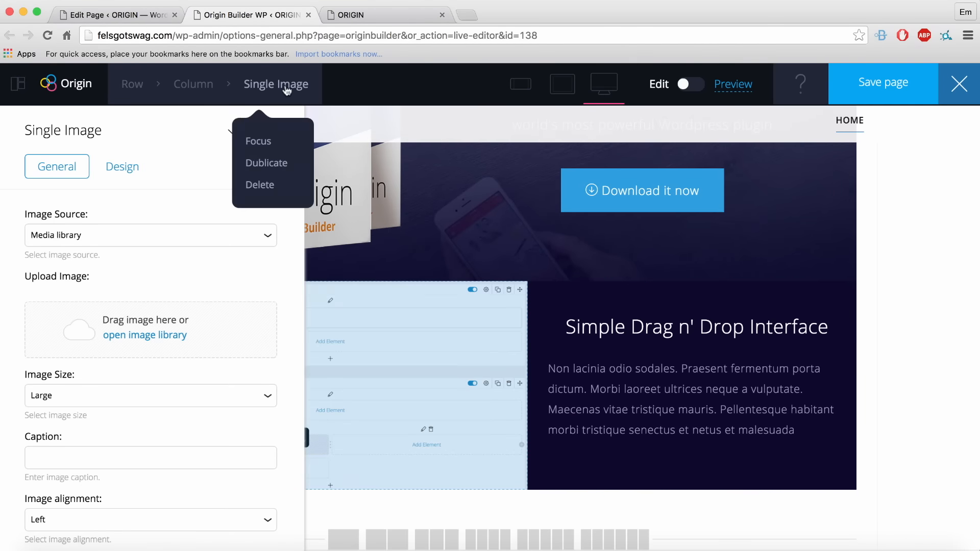
{"action": "left_click", "coordinate": [123, 167]}
{"action": "left_click", "coordinate": [79, 270]}
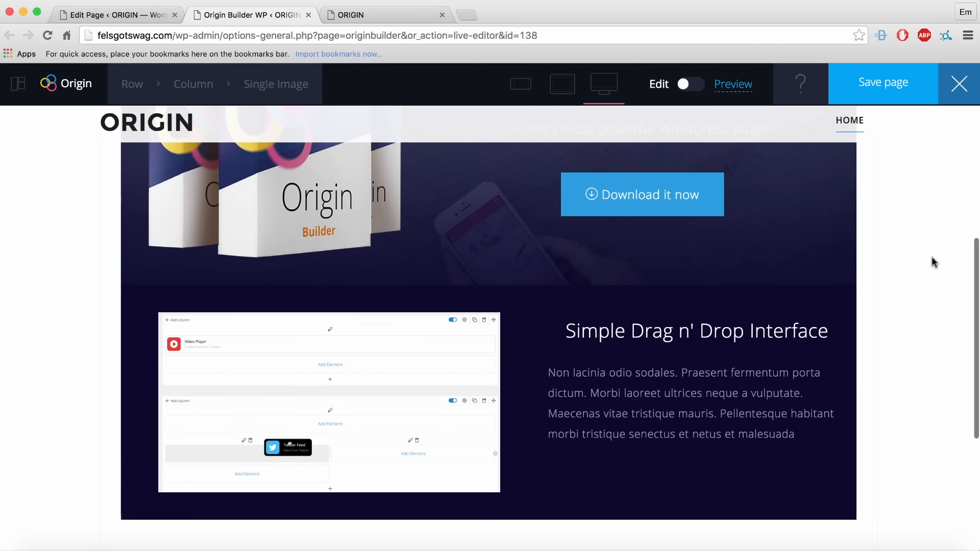
{"action": "scroll", "coordinate": [912, 280], "scroll_direction": "up", "scroll_amount": 2}
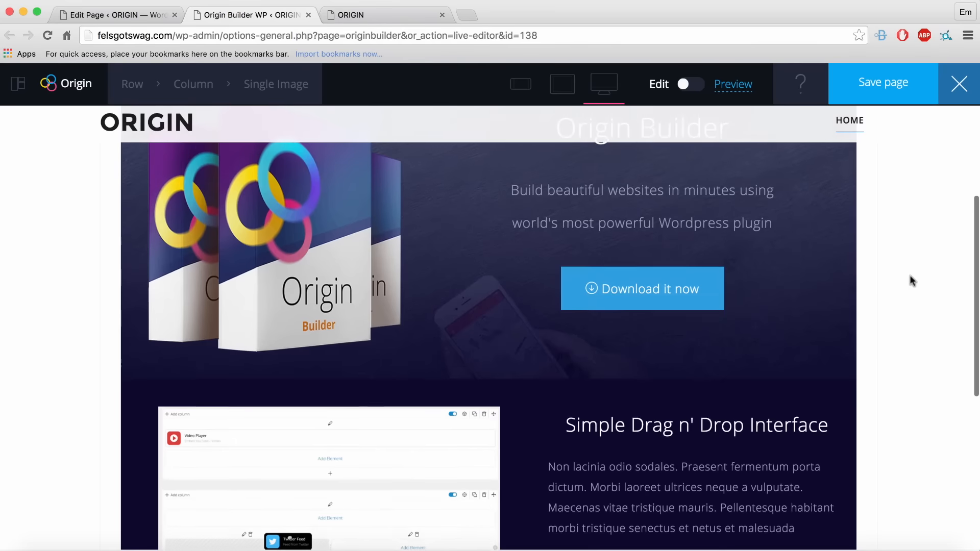
{"action": "left_click", "coordinate": [894, 91]}
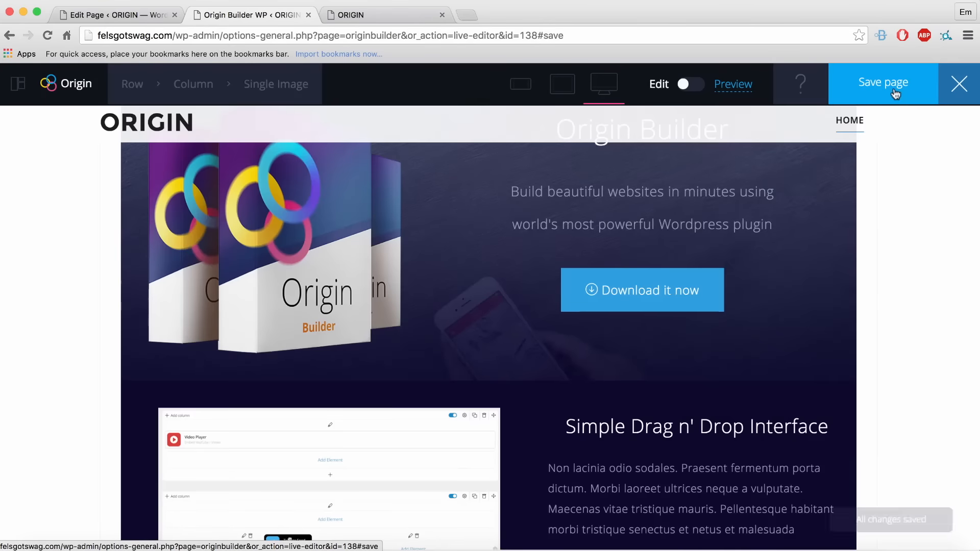
- Open the published Home page from its permalink in a new tab, review both rows, and close it
{"action": "scroll", "coordinate": [911, 332], "scroll_direction": "down", "scroll_amount": 3}
{"action": "scroll", "coordinate": [911, 333], "scroll_direction": "up", "scroll_amount": 2}
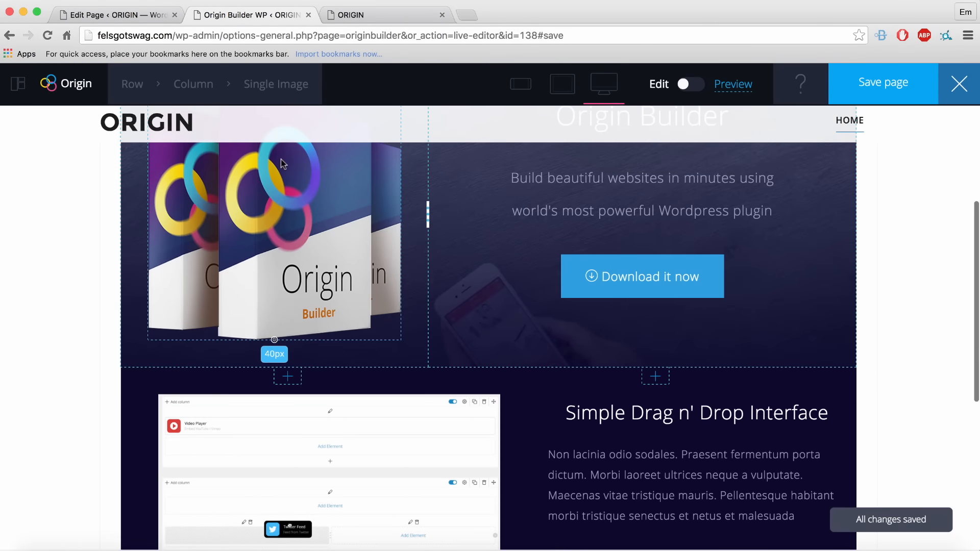
{"action": "left_click", "coordinate": [145, 15]}
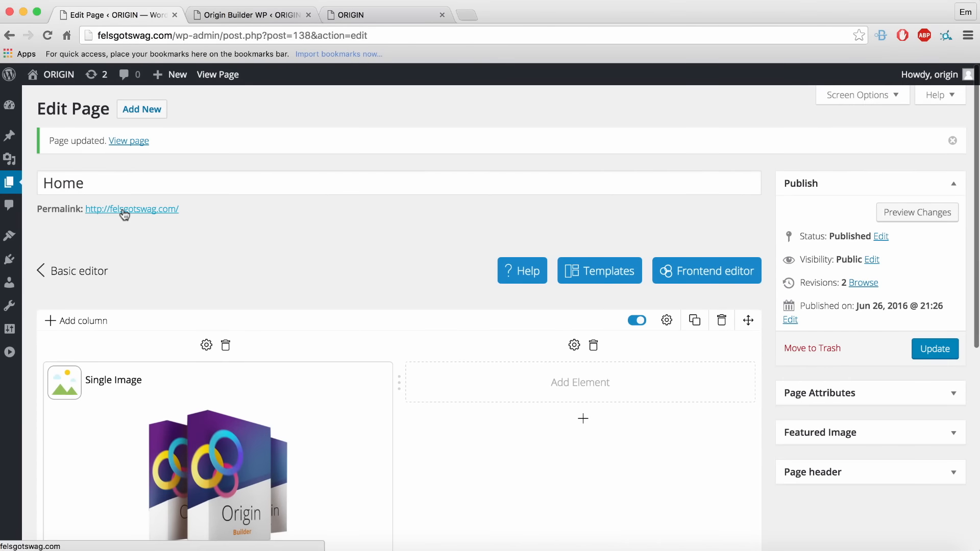
{"action": "right_click", "coordinate": [124, 214]}
{"action": "left_click", "coordinate": [151, 214]}
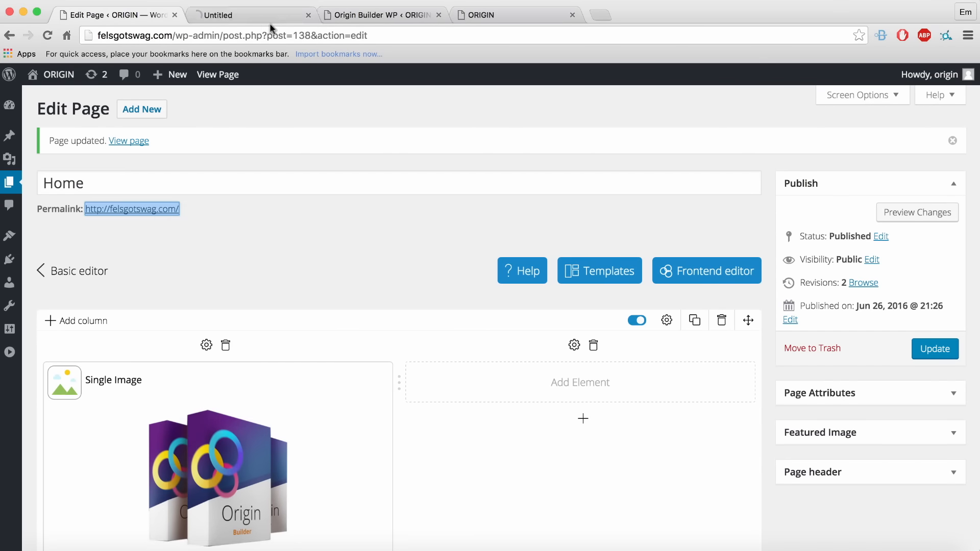
{"action": "left_click", "coordinate": [252, 20]}
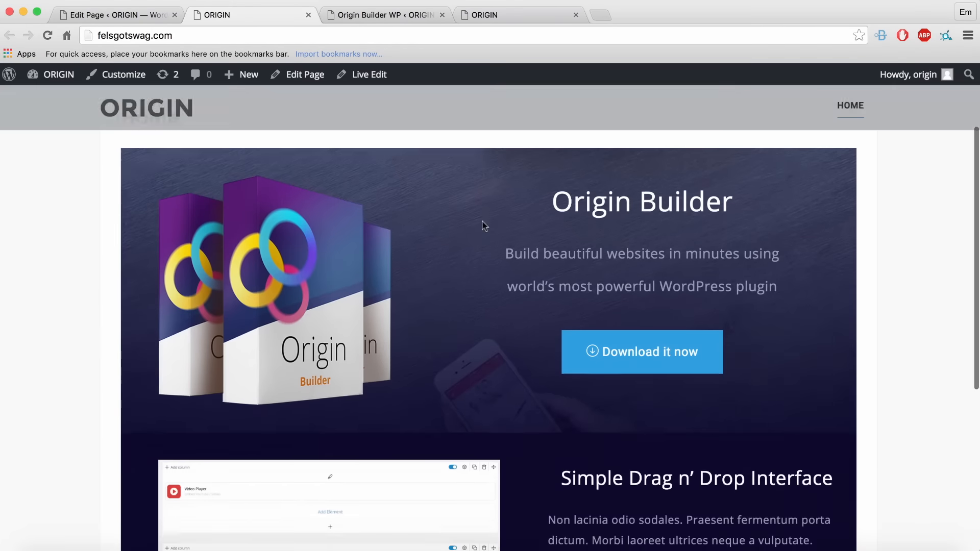
{"action": "scroll", "coordinate": [823, 317], "scroll_direction": "down", "scroll_amount": 4}
{"action": "scroll", "coordinate": [824, 317], "scroll_direction": "up", "scroll_amount": 2}
{"action": "scroll", "coordinate": [822, 316], "scroll_direction": "up", "scroll_amount": 2}
{"action": "key", "text": "super+w"}
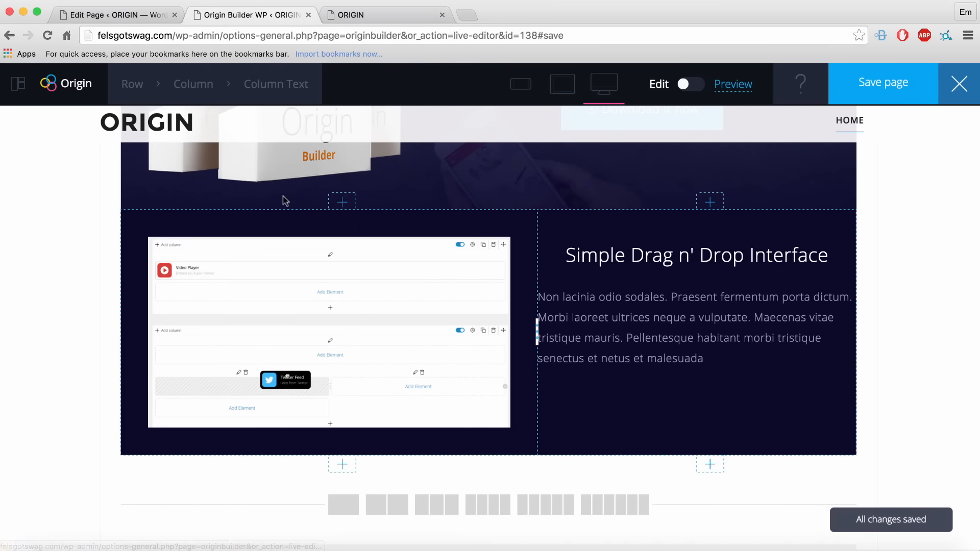
- Reload the Home page's backend editor to bring in the frontend changes and review its rows
{"action": "left_click", "coordinate": [106, 16]}
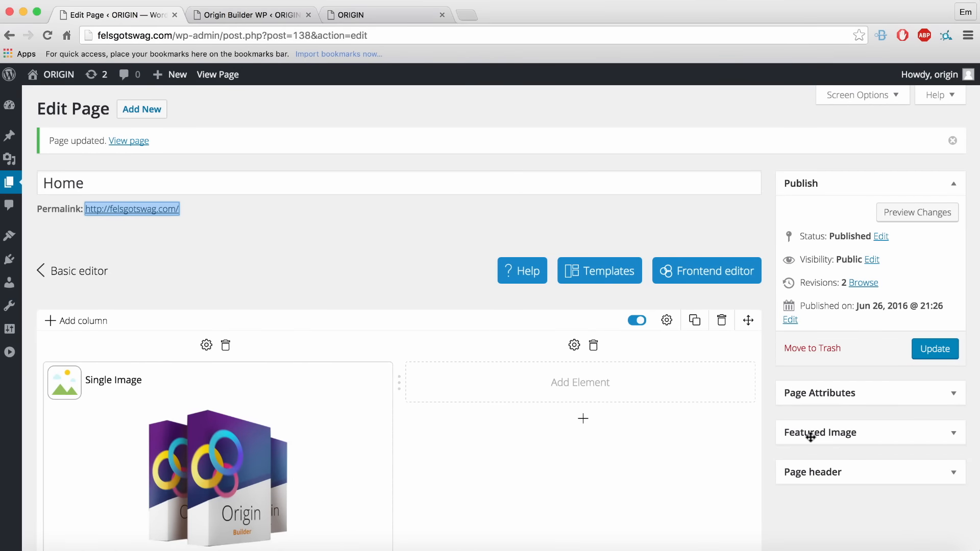
{"action": "scroll", "coordinate": [592, 413], "scroll_direction": "down", "scroll_amount": 7}
{"action": "scroll", "coordinate": [592, 413], "scroll_direction": "up", "scroll_amount": 6}
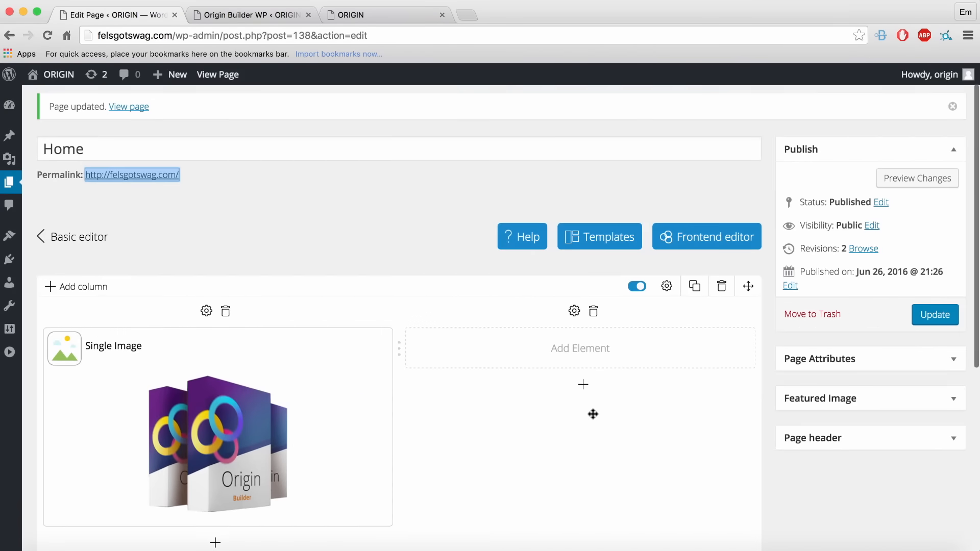
{"action": "scroll", "coordinate": [531, 390], "scroll_direction": "down", "scroll_amount": 1}
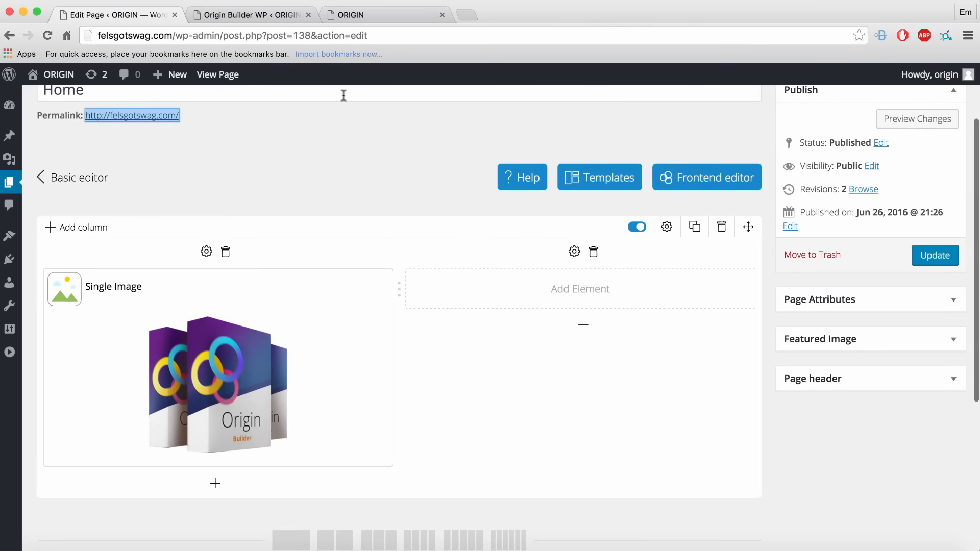
{"action": "left_click", "coordinate": [47, 36]}
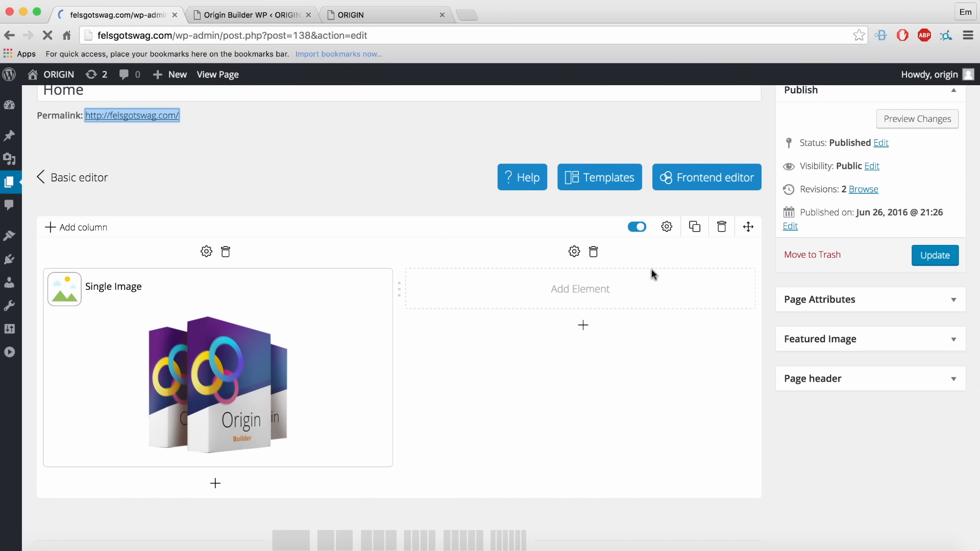
{"action": "scroll", "coordinate": [654, 274], "scroll_direction": "down", "scroll_amount": 7}
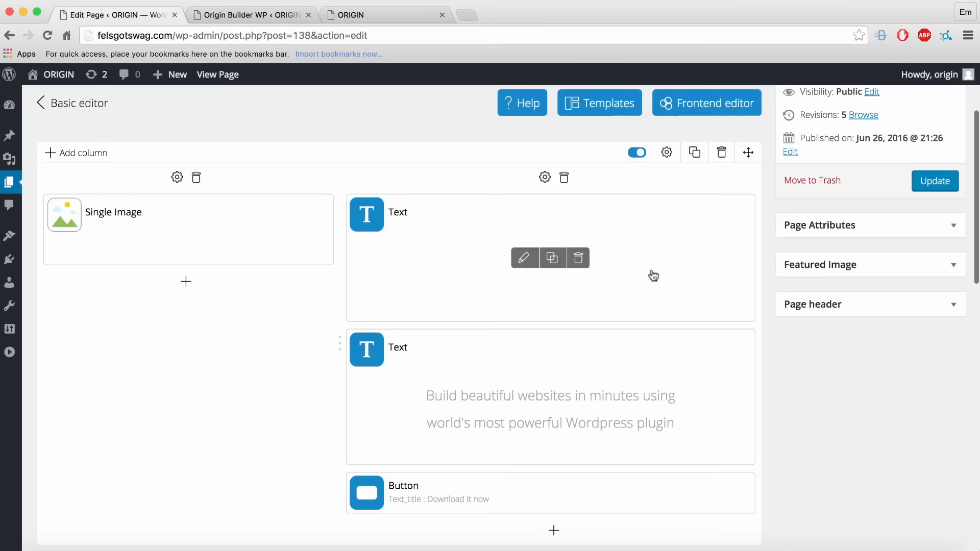
{"action": "scroll", "coordinate": [323, 243], "scroll_direction": "down", "scroll_amount": 4}
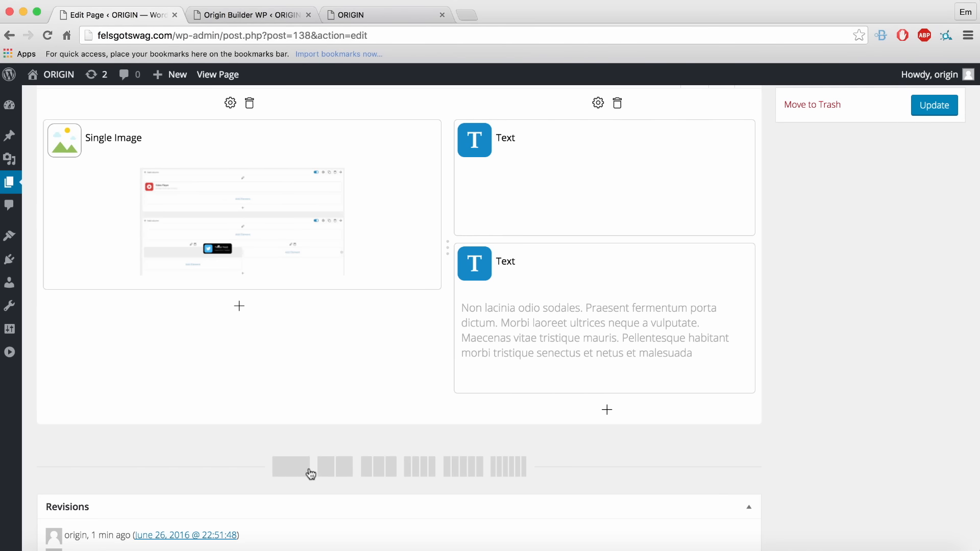
- Add a new two-column row at the end of the page and insert an inner row in its left column
{"action": "left_click", "coordinate": [332, 469]}
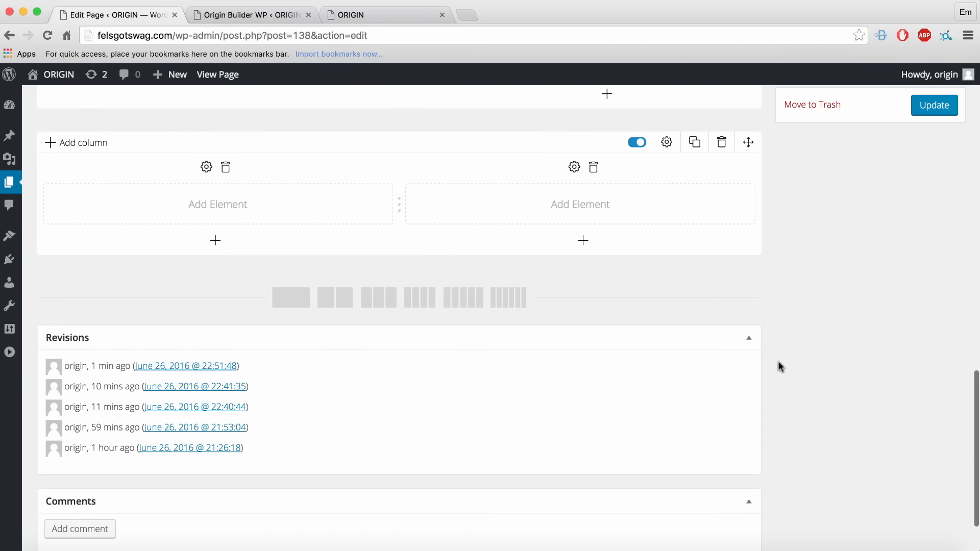
{"action": "left_click", "coordinate": [196, 209]}
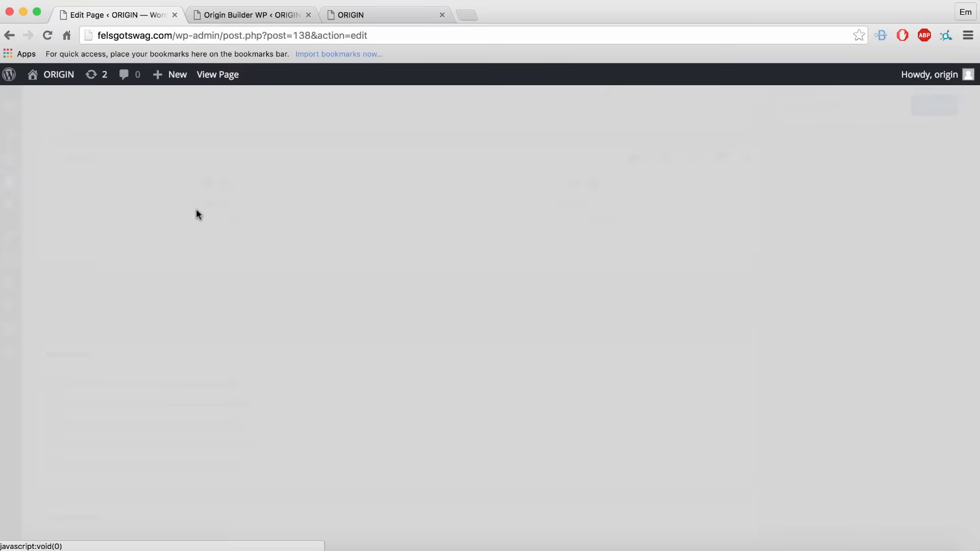
{"action": "left_click", "coordinate": [233, 272]}
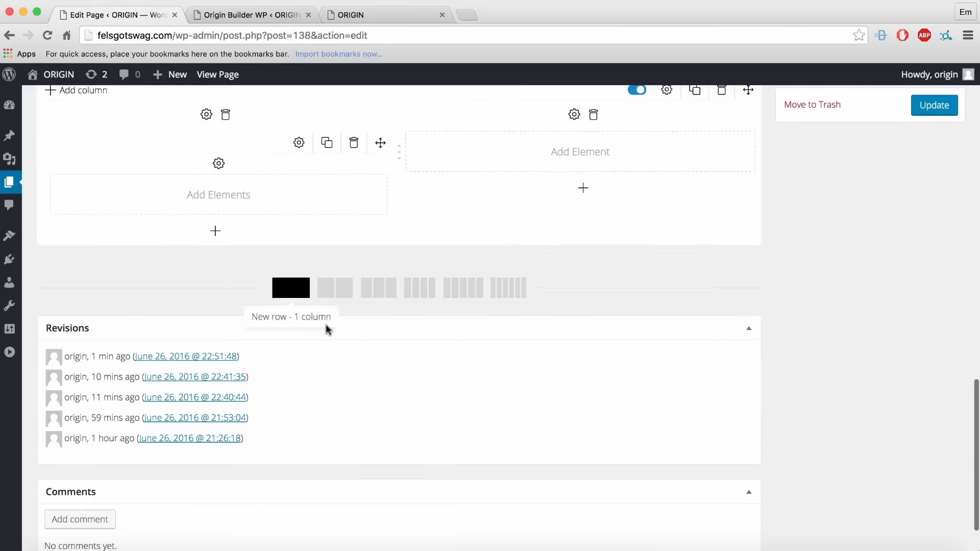
- Split the new row's inner row into two columns
{"action": "scroll", "coordinate": [595, 306], "scroll_direction": "up", "scroll_amount": 2}
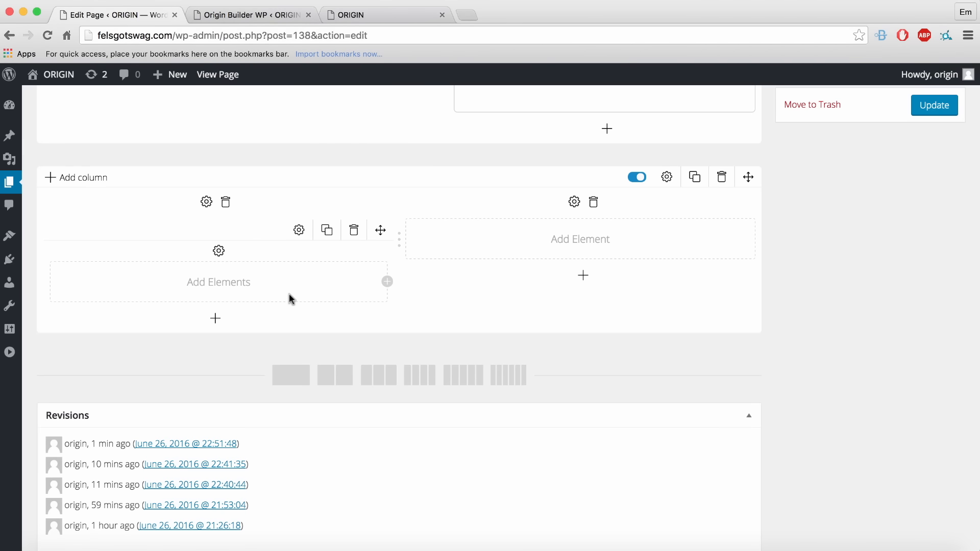
{"action": "left_click", "coordinate": [387, 281]}
{"action": "scroll", "coordinate": [237, 366], "scroll_direction": "up", "scroll_amount": 1}
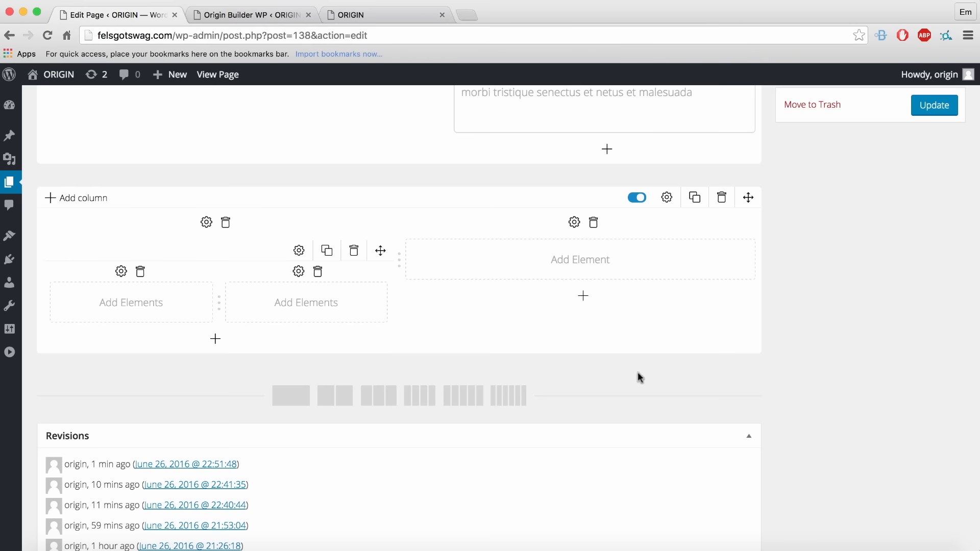
- Duplicate the new row's left inner row and insert an inner row in its right column
{"action": "left_click", "coordinate": [326, 250]}
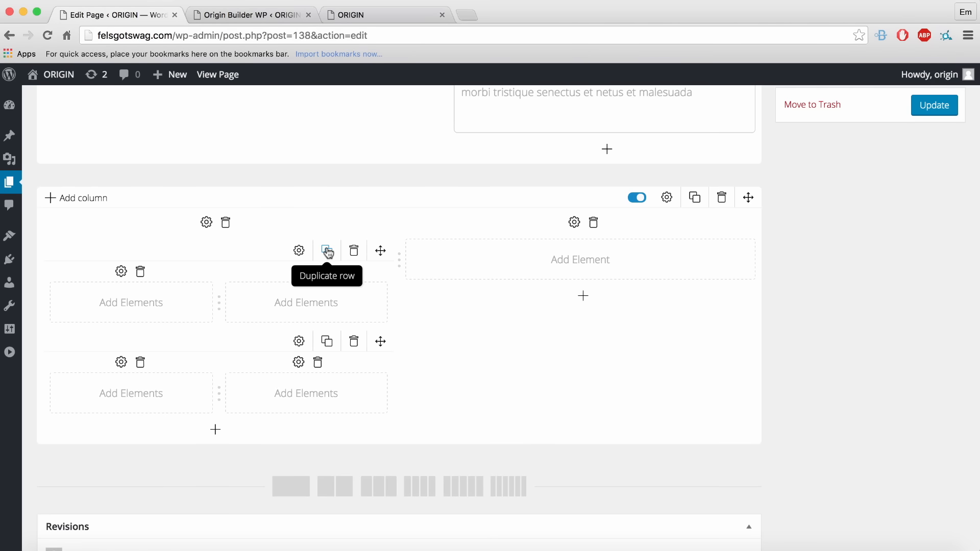
{"action": "left_click", "coordinate": [579, 264]}
{"action": "left_click", "coordinate": [256, 265]}
{"action": "scroll", "coordinate": [257, 265], "scroll_direction": "down", "scroll_amount": 15}
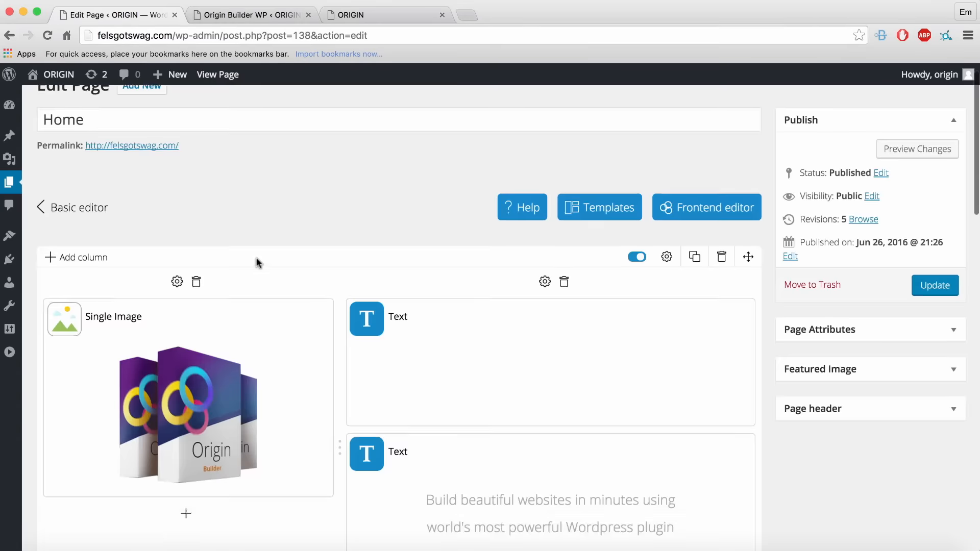
{"action": "scroll", "coordinate": [715, 240], "scroll_direction": "up", "scroll_amount": 3}
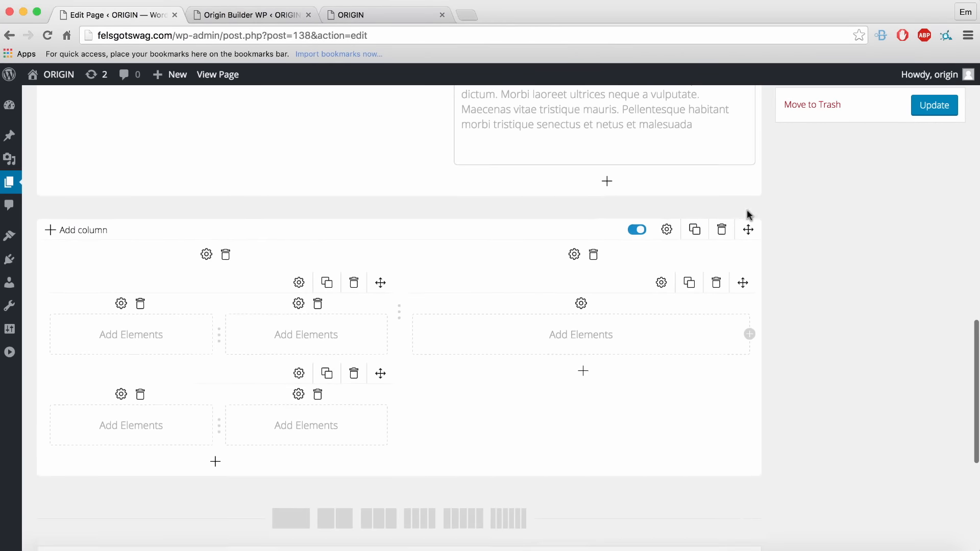
- Duplicate the right column's inner row and split both of its inner rows into two columns
{"action": "left_click", "coordinate": [692, 293]}
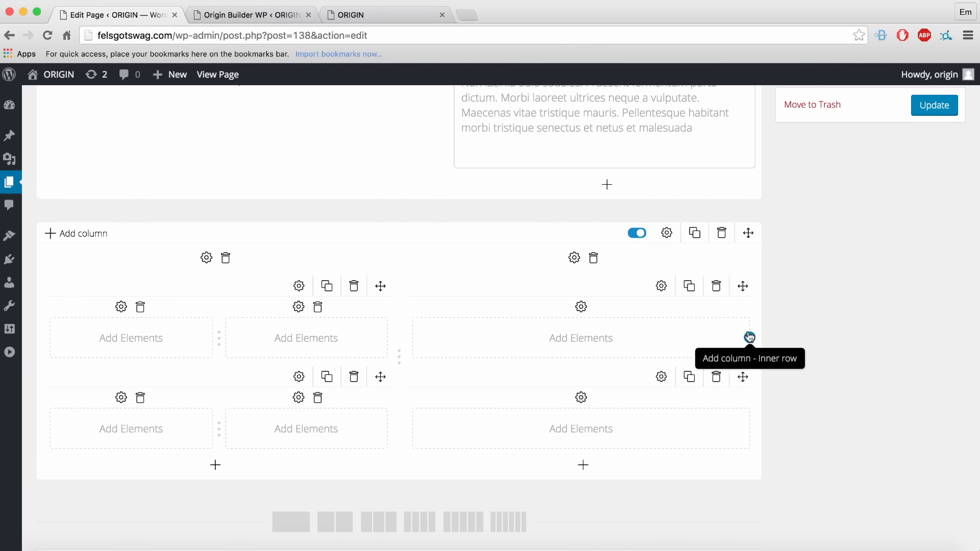
{"action": "left_click", "coordinate": [747, 336]}
{"action": "scroll", "coordinate": [745, 378], "scroll_direction": "down", "scroll_amount": 1}
{"action": "left_click", "coordinate": [746, 392]}
{"action": "scroll", "coordinate": [756, 390], "scroll_direction": "down", "scroll_amount": 3}
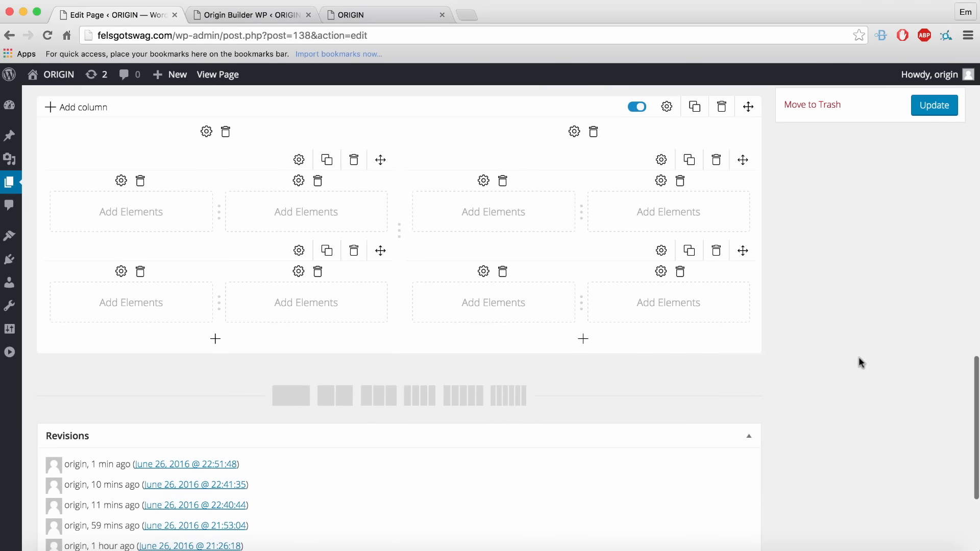
- Add a Single Image element to the first column of the upper-left inner row, using icon-3.png from the media library
{"action": "scroll", "coordinate": [861, 363], "scroll_direction": "up", "scroll_amount": 1}
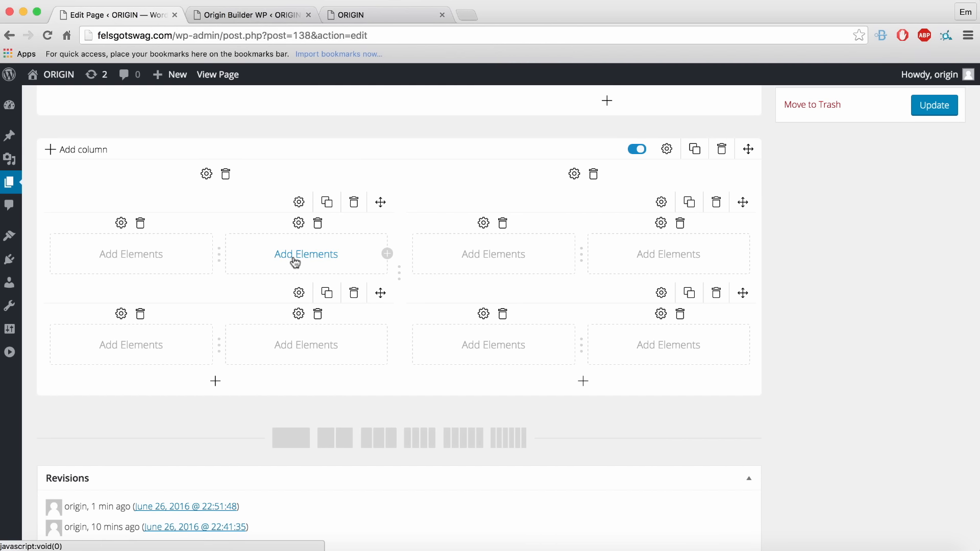
{"action": "left_click", "coordinate": [136, 255]}
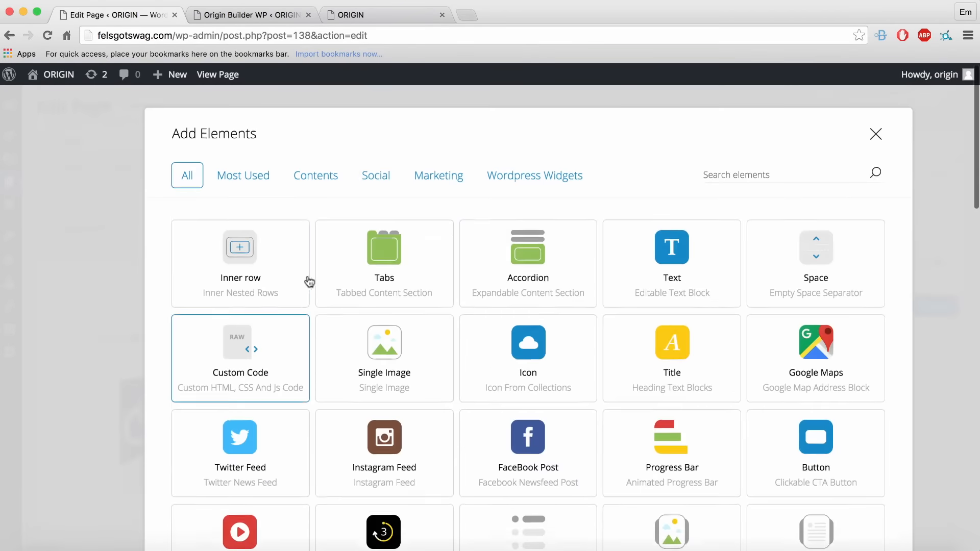
{"action": "scroll", "coordinate": [388, 352], "scroll_direction": "down", "scroll_amount": 1}
{"action": "left_click", "coordinate": [384, 364]}
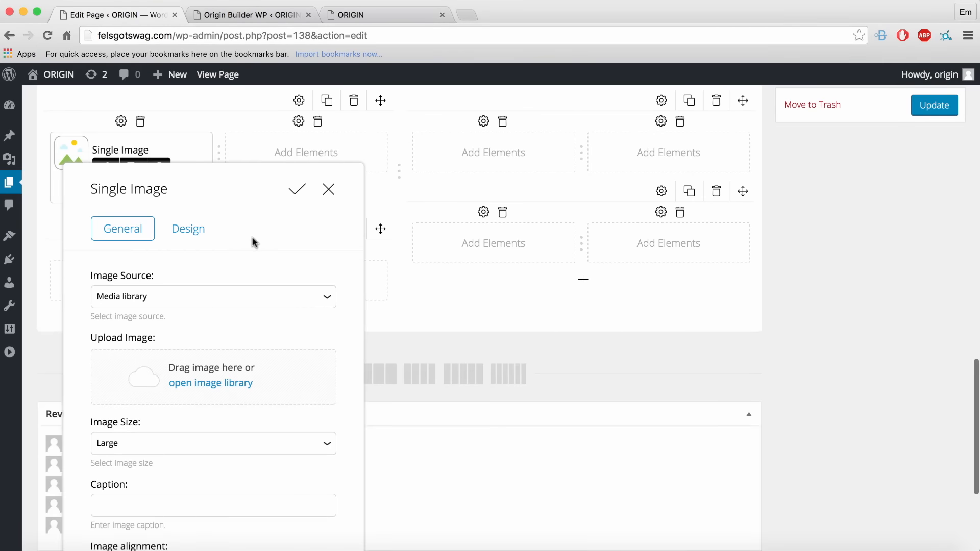
{"action": "scroll", "coordinate": [199, 286], "scroll_direction": "down", "scroll_amount": 3}
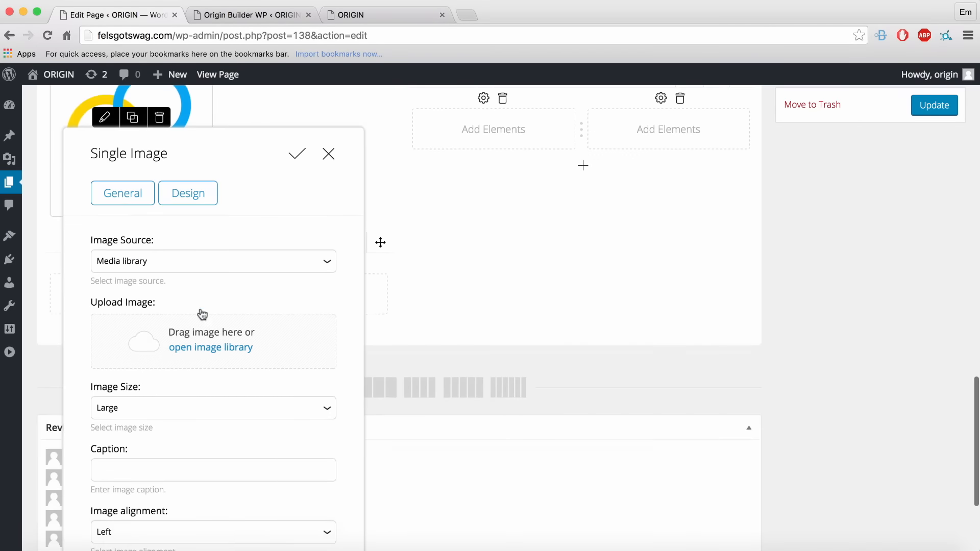
{"action": "left_click", "coordinate": [193, 345]}
{"action": "scroll", "coordinate": [235, 319], "scroll_direction": "down", "scroll_amount": 2}
{"action": "left_click", "coordinate": [494, 400]}
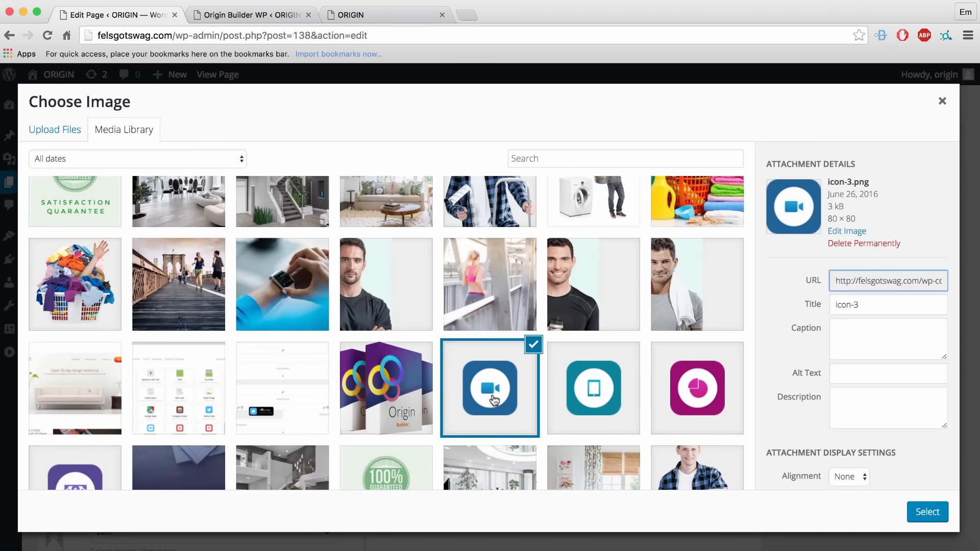
{"action": "scroll", "coordinate": [494, 400], "scroll_direction": "down", "scroll_amount": 1}
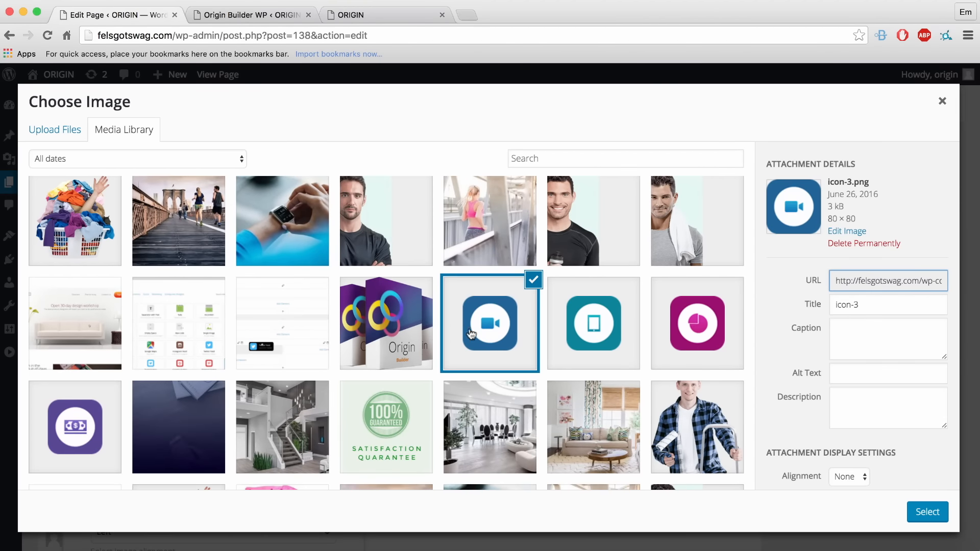
{"action": "left_click", "coordinate": [922, 512]}
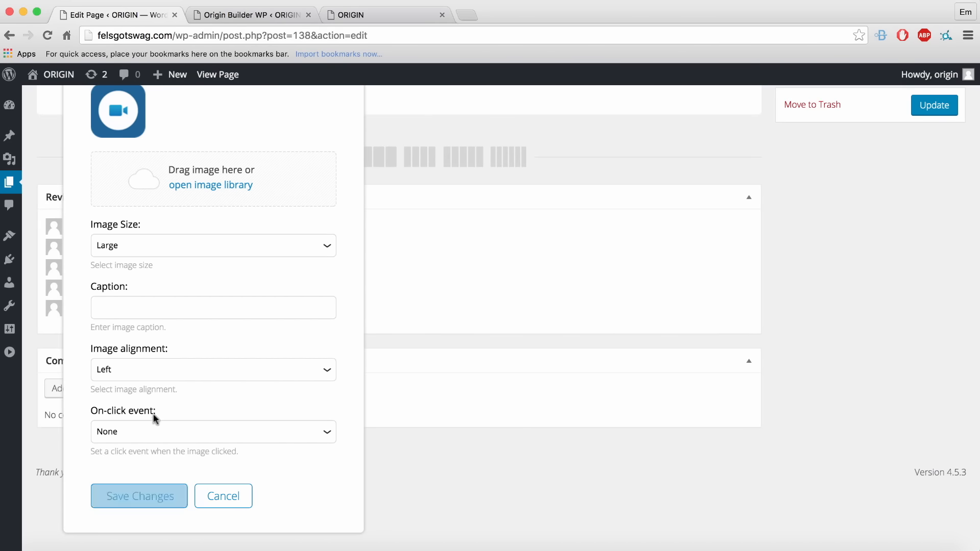
- Choose an alignment for the icon image and save the Single Image settings
{"action": "left_click", "coordinate": [192, 373]}
{"action": "left_click", "coordinate": [137, 392]}
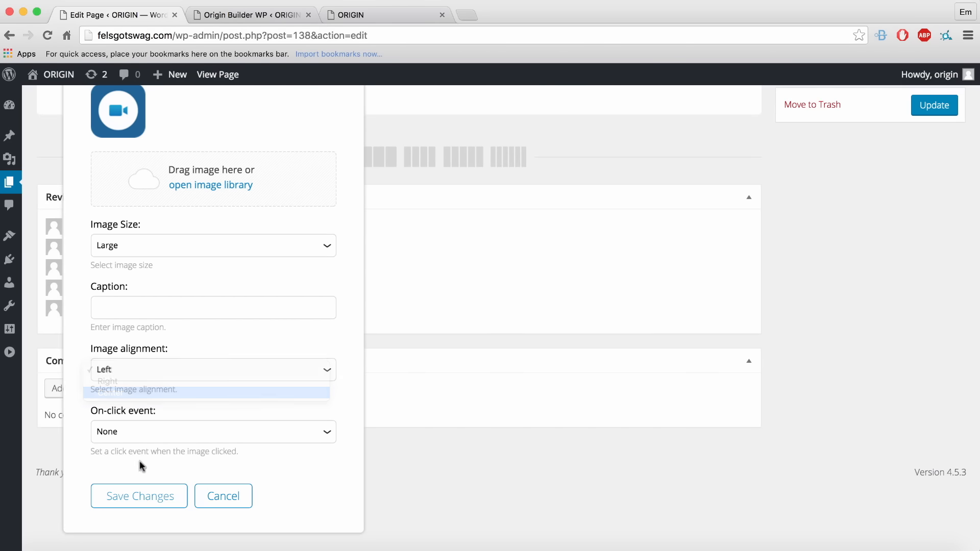
{"action": "left_click", "coordinate": [140, 498]}
- Add a Text element beside the icon with the heading "Flexible and Versatile design" and the "Non lacinia odio sodales" paragraph, and save it
{"action": "scroll", "coordinate": [302, 420], "scroll_direction": "down", "scroll_amount": 10}
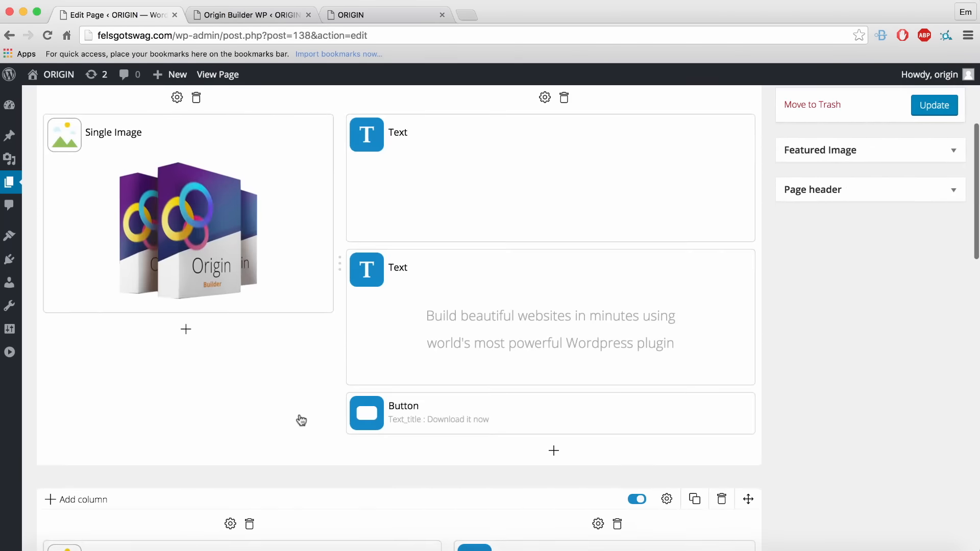
{"action": "scroll", "coordinate": [271, 386], "scroll_direction": "down", "scroll_amount": 7}
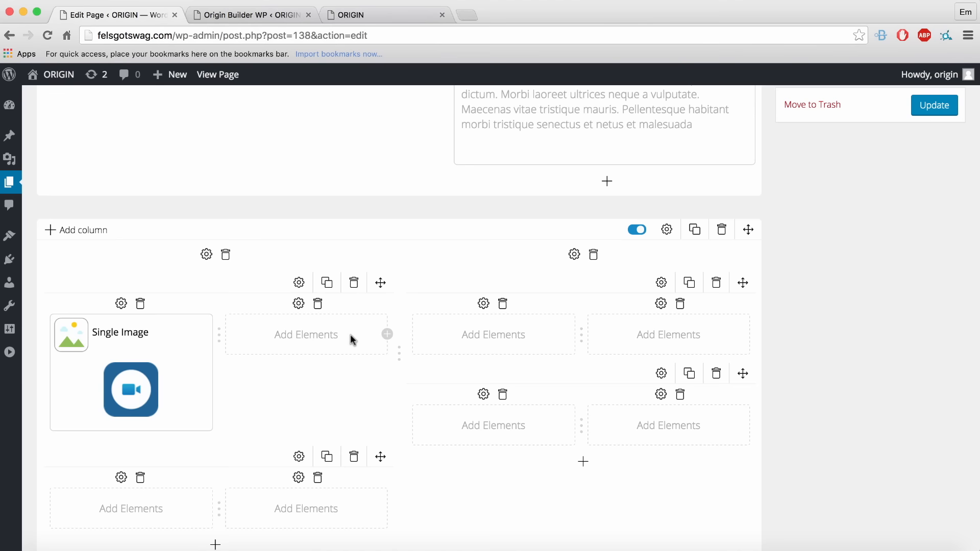
{"action": "left_click", "coordinate": [322, 335]}
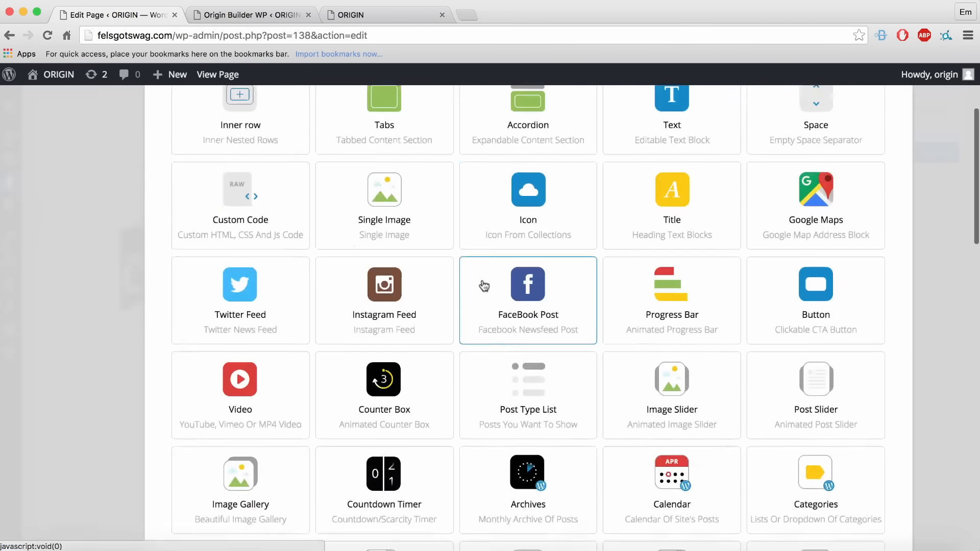
{"action": "left_click", "coordinate": [722, 272]}
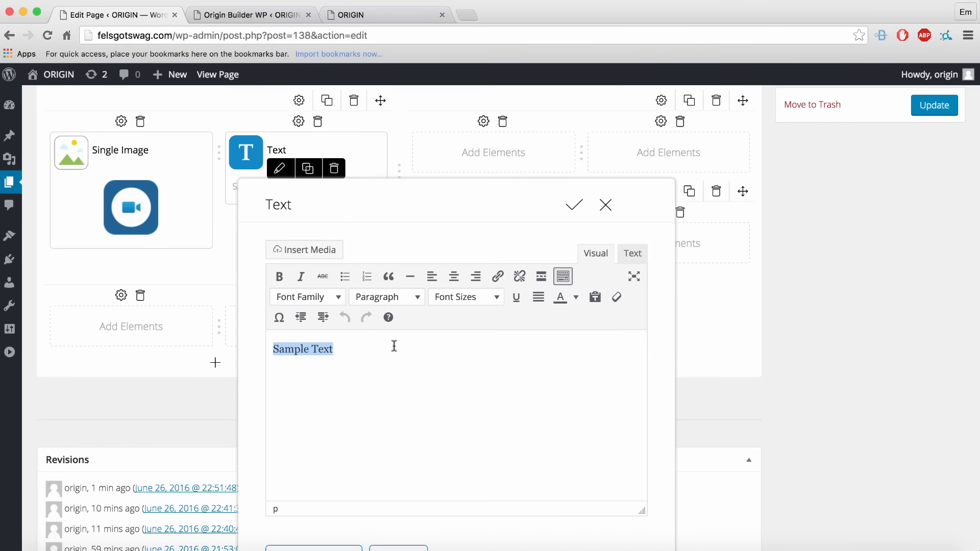
{"action": "type", "text": "Non lacinia odio sodales. Praesent fermentum porta dictum. Morbi laoreet ultrices neque a vulputate. Maecenas vitae tristique mauris. Pellentesque habitant"}
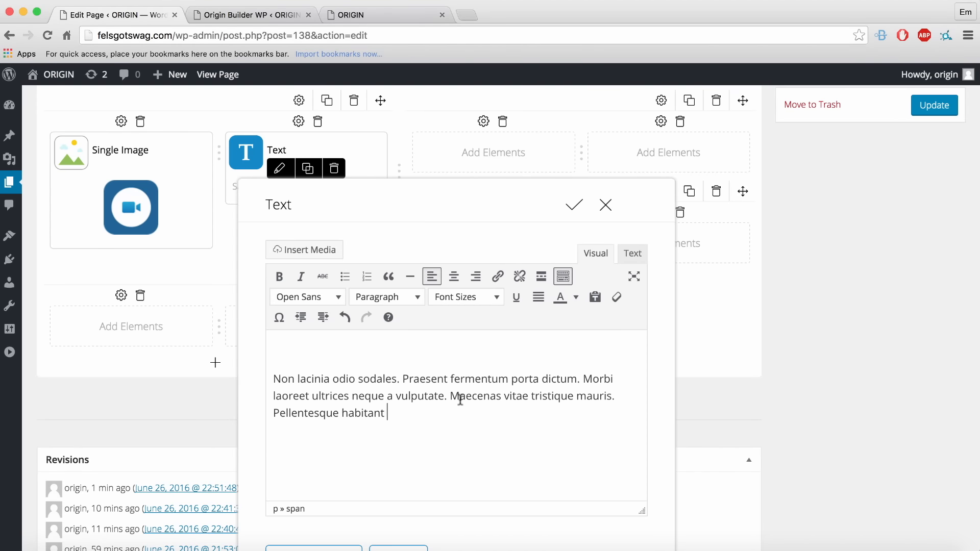
{"action": "key", "text": "super+a"}
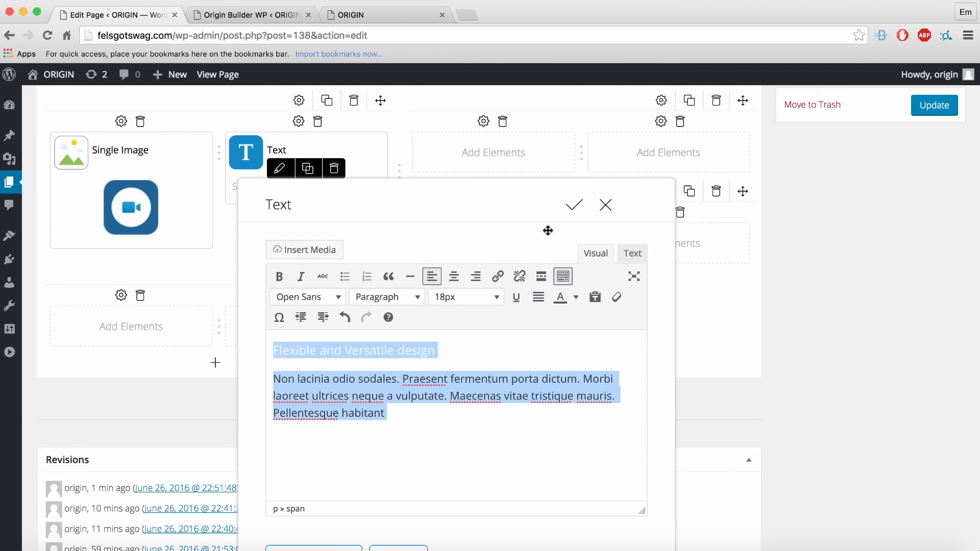
{"action": "left_click", "coordinate": [575, 206]}
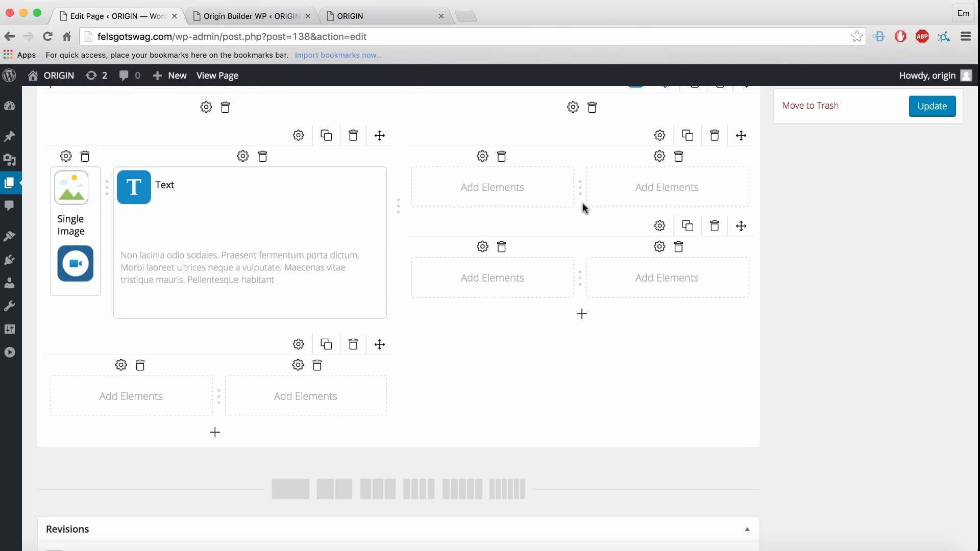
- Delete the empty lower-left inner row and duplicate the inner row holding the icon and text
{"action": "mouse_move", "coordinate": [337, 235]}
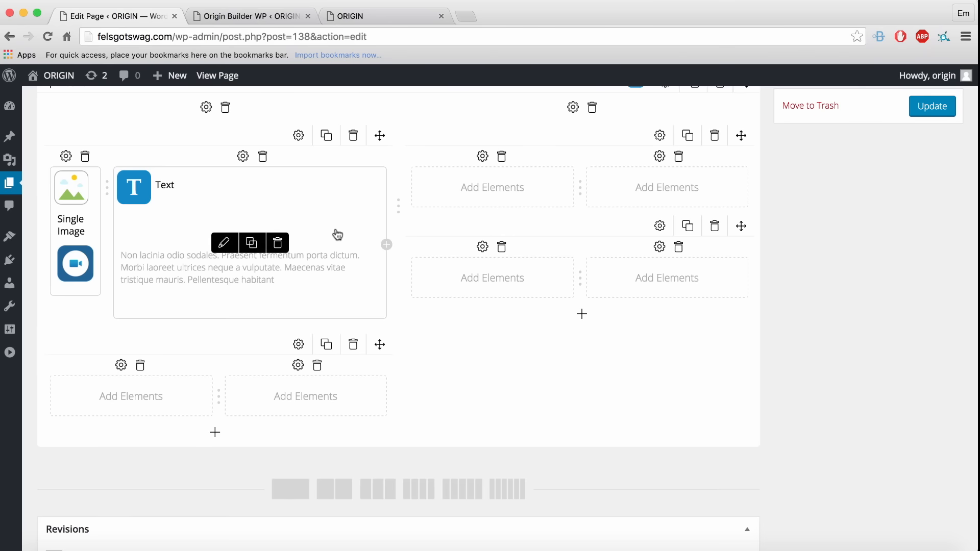
{"action": "left_click", "coordinate": [353, 344]}
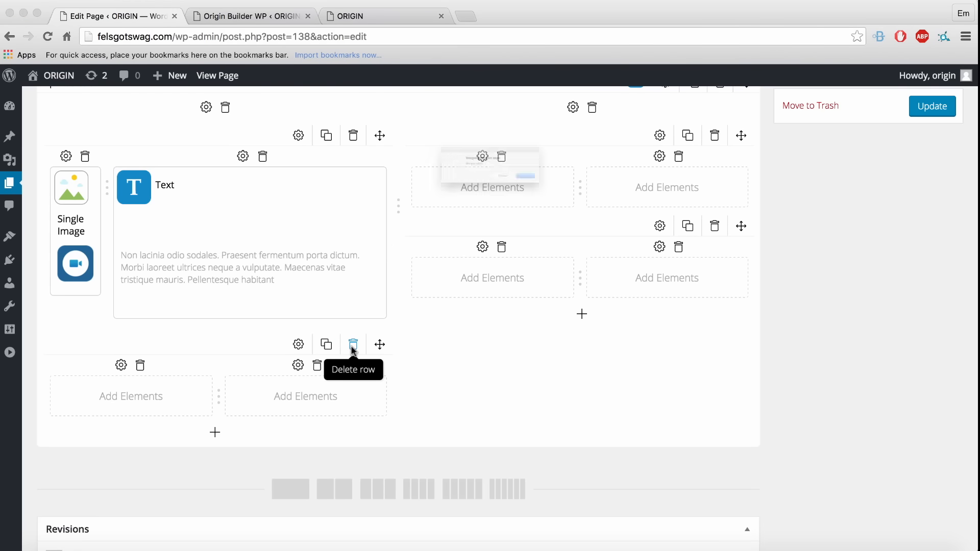
{"action": "left_click", "coordinate": [590, 197]}
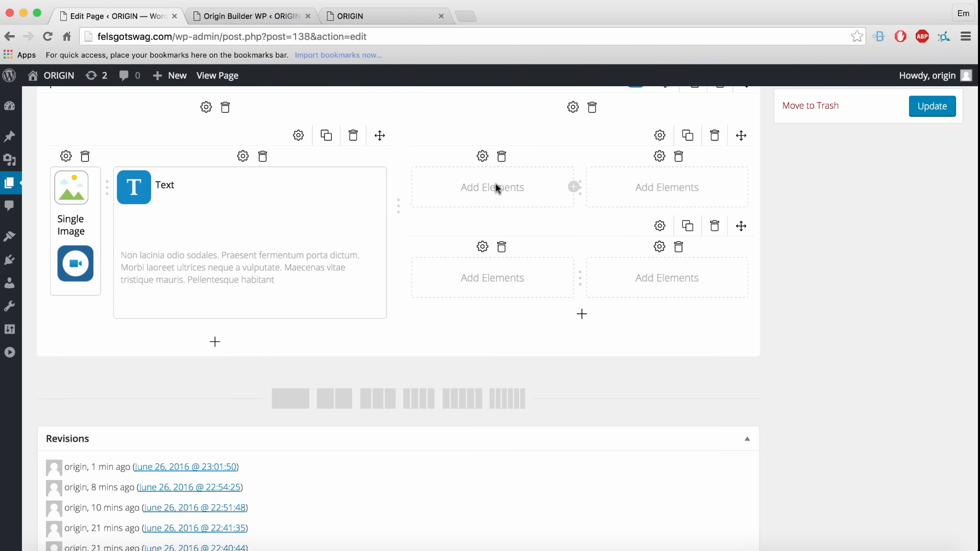
{"action": "left_click", "coordinate": [327, 135]}
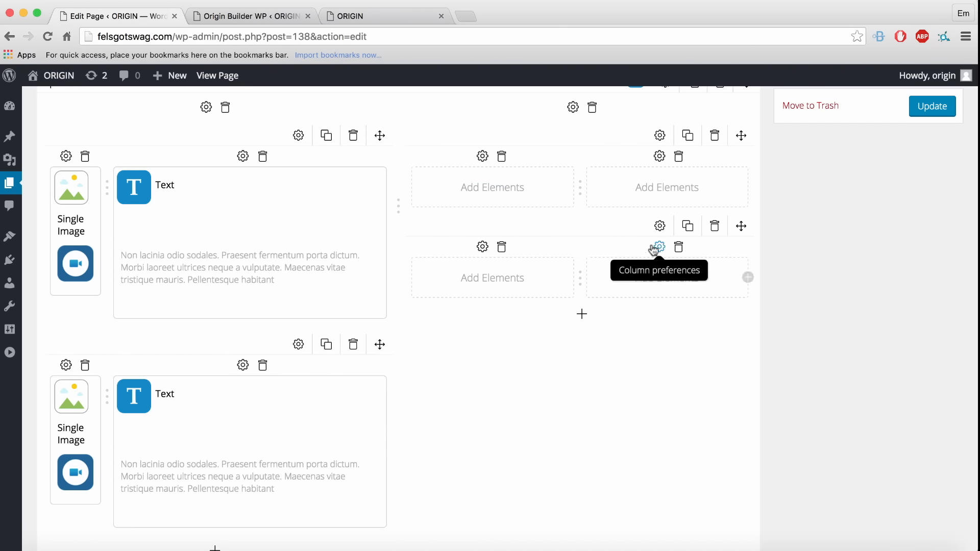
- Delete the lower-right inner row and split the remaining right inner row into two columns
{"action": "left_click", "coordinate": [715, 225]}
{"action": "left_click", "coordinate": [601, 201]}
{"action": "scroll", "coordinate": [773, 188], "scroll_direction": "up", "scroll_amount": 1}
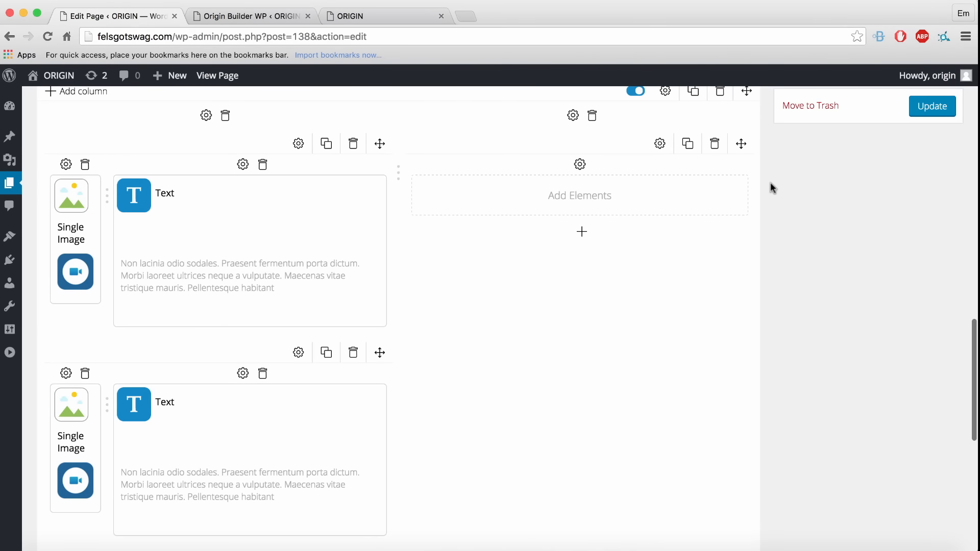
{"action": "scroll", "coordinate": [750, 193], "scroll_direction": "up", "scroll_amount": 2}
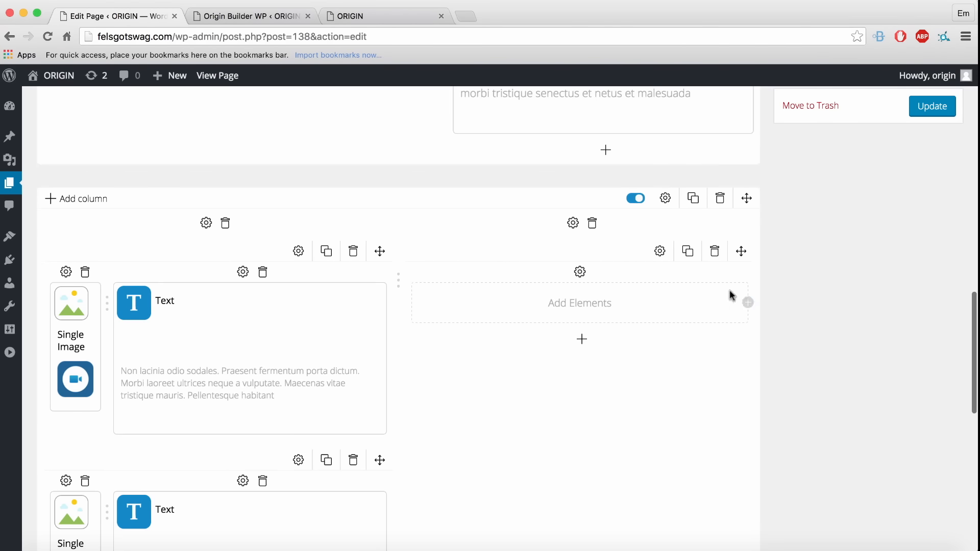
{"action": "left_click", "coordinate": [748, 303]}
- Duplicate the upper-left text and icon elements and move the copies into the right inner row's two columns
{"action": "scroll", "coordinate": [706, 407], "scroll_direction": "down", "scroll_amount": 1}
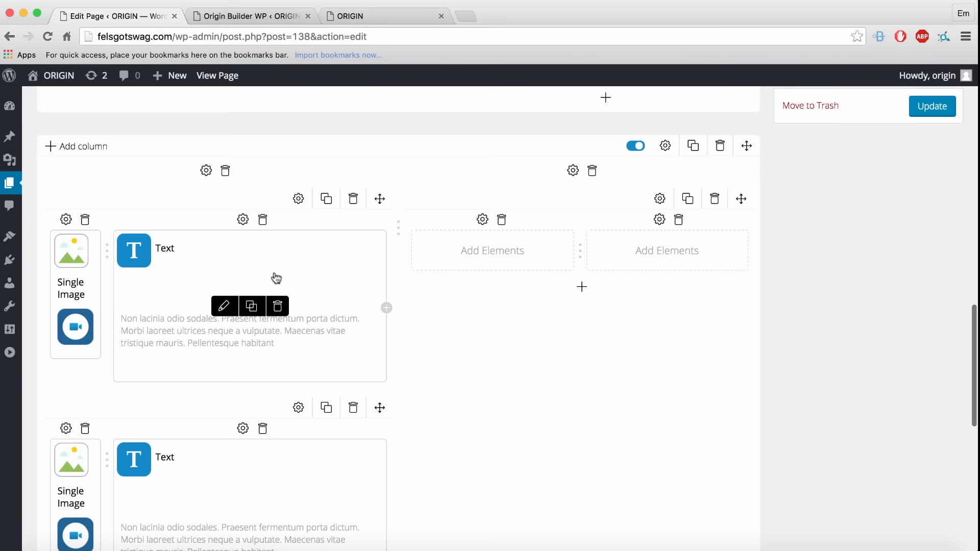
{"action": "left_click", "coordinate": [258, 312]}
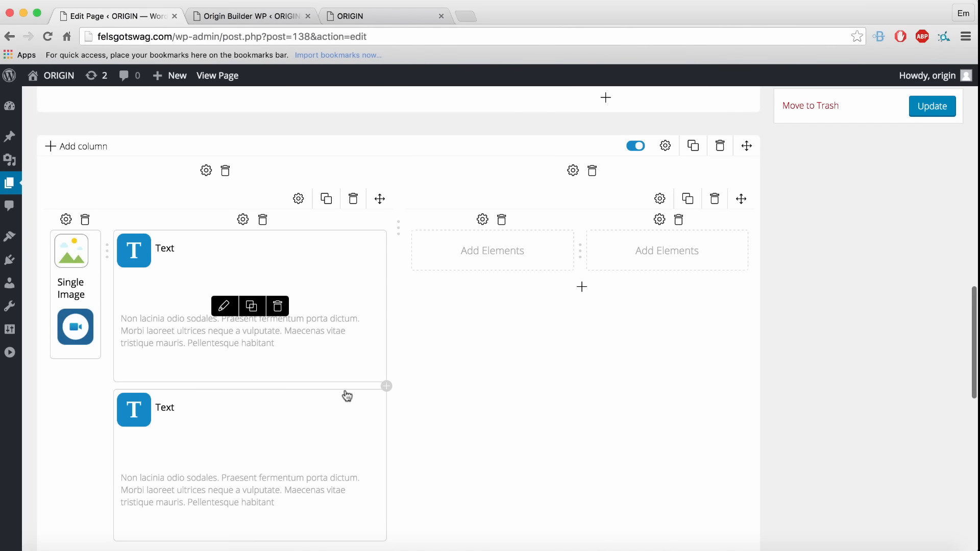
{"action": "mouse_move", "coordinate": [286, 420]}
{"action": "left_mouse_down"}
{"action": "mouse_move", "coordinate": [696, 277]}
{"action": "mouse_move", "coordinate": [639, 242]}
{"action": "left_mouse_up"}
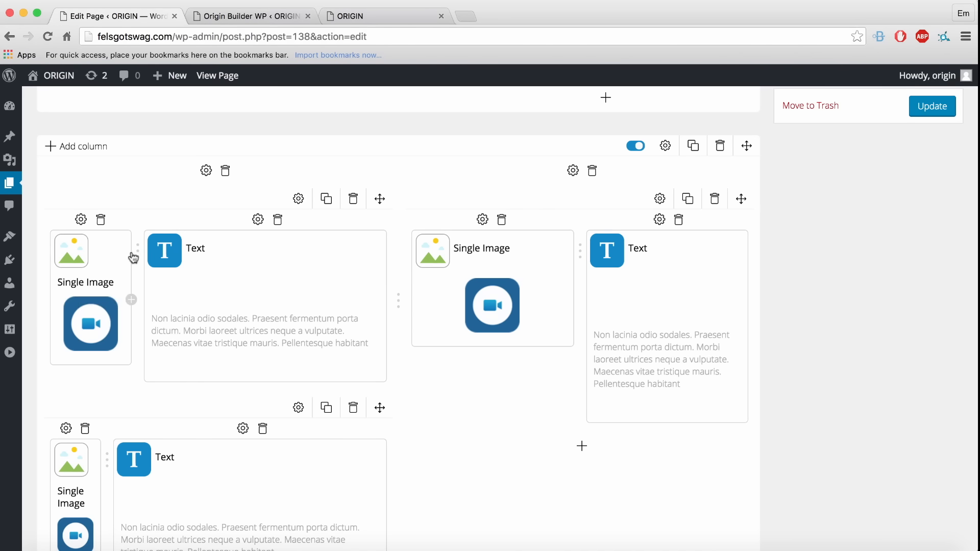
- Narrow the image columns of both upper inner rows and duplicate the right inner row
{"action": "left_click_drag", "start_coordinate": [135, 247], "coordinate": [103, 246]}
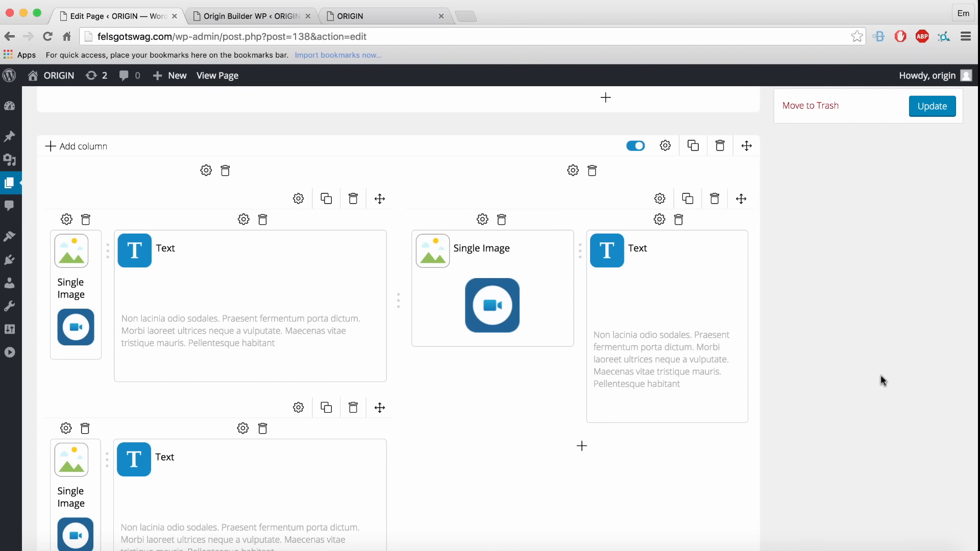
{"action": "left_click_drag", "start_coordinate": [582, 249], "coordinate": [470, 253]}
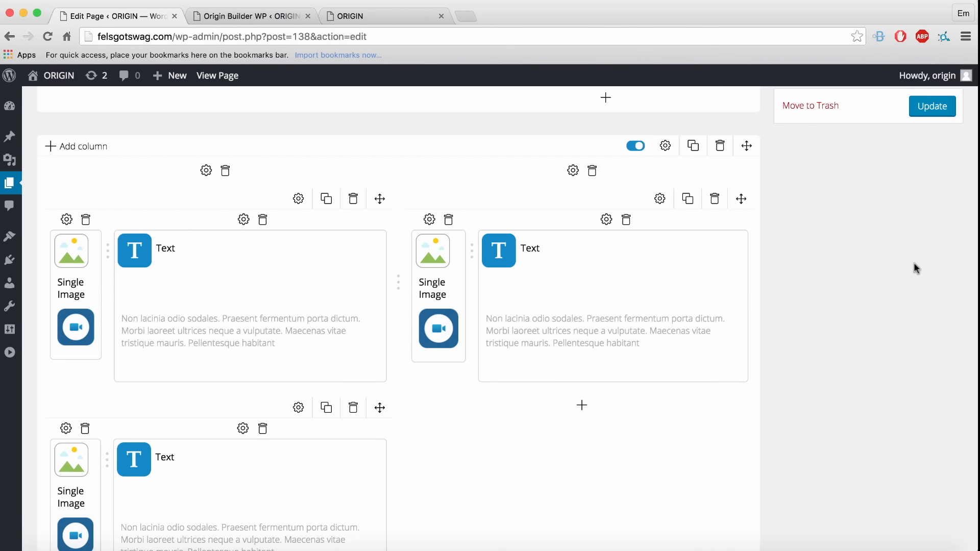
{"action": "left_click", "coordinate": [687, 199]}
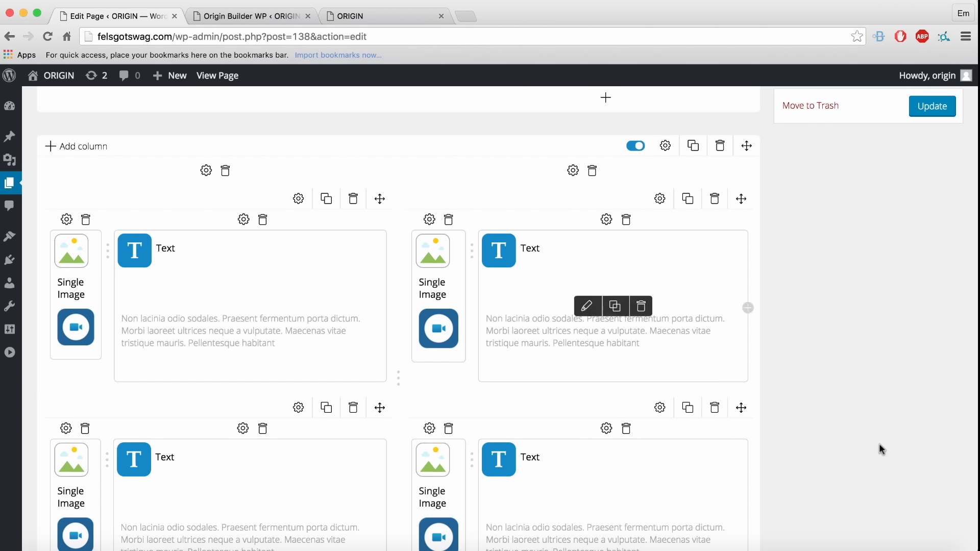
- Replace the upper-right feature's icon with the teal tablet image icon-4-style from the media library and apply the change
{"action": "scroll", "coordinate": [882, 447], "scroll_direction": "down", "scroll_amount": 3}
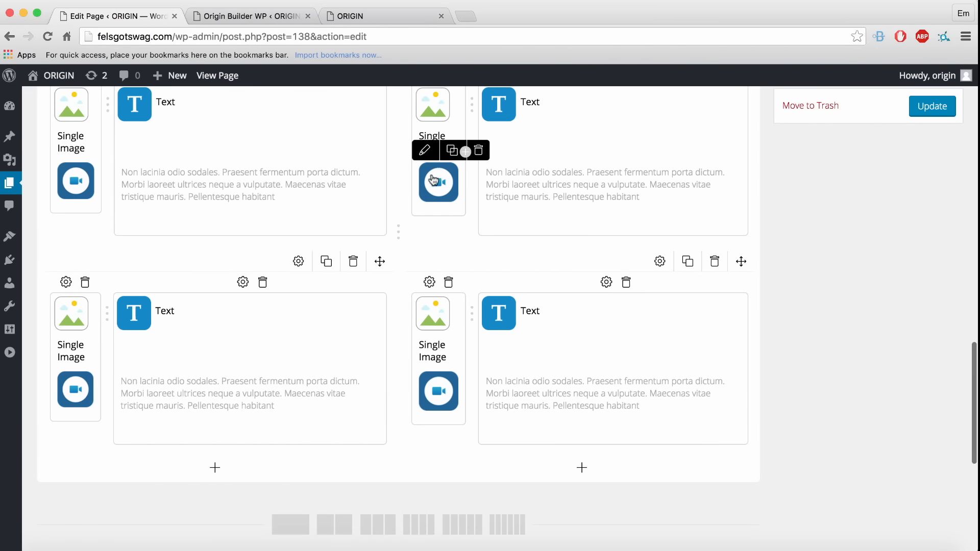
{"action": "left_click", "coordinate": [425, 151]}
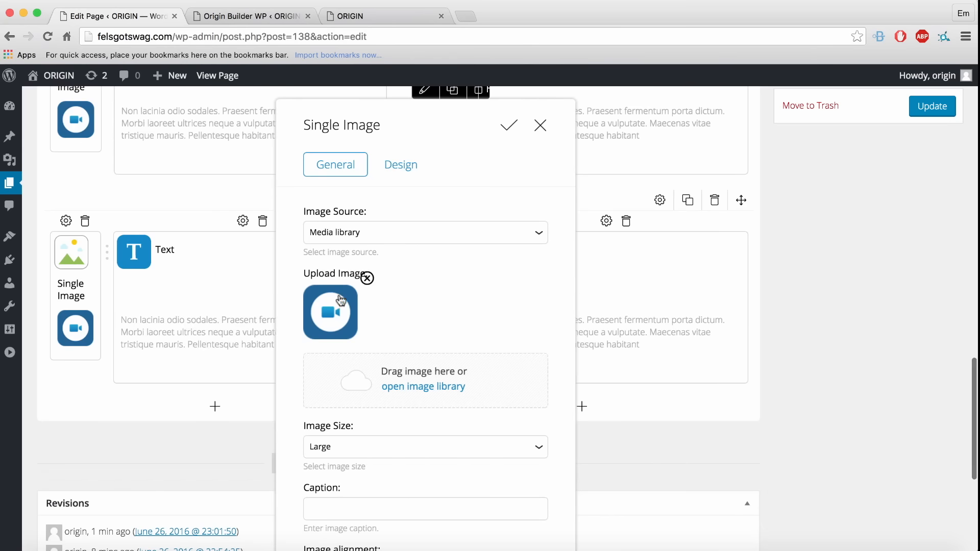
{"action": "left_click", "coordinate": [409, 386]}
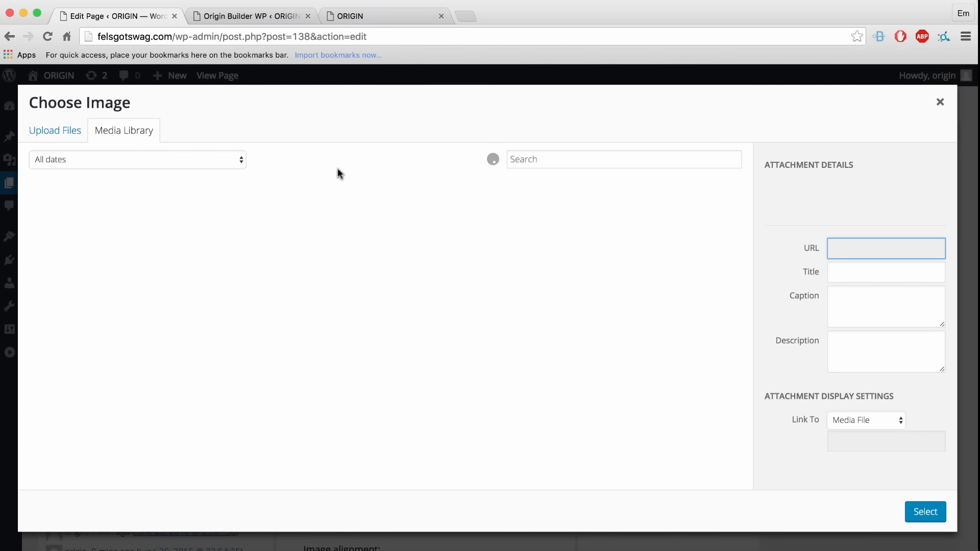
{"action": "scroll", "coordinate": [482, 346], "scroll_direction": "down", "scroll_amount": 3}
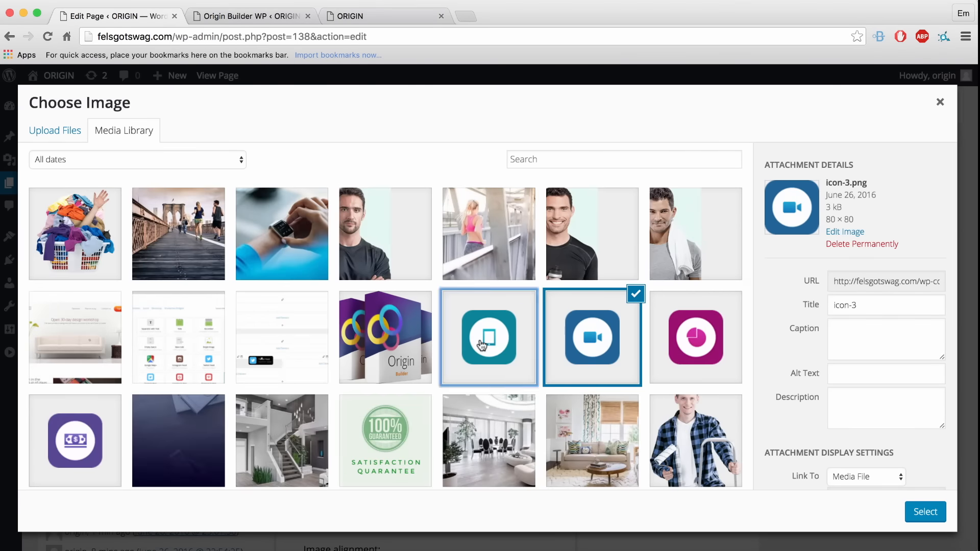
{"action": "left_click", "coordinate": [483, 346]}
{"action": "left_click", "coordinate": [925, 513]}
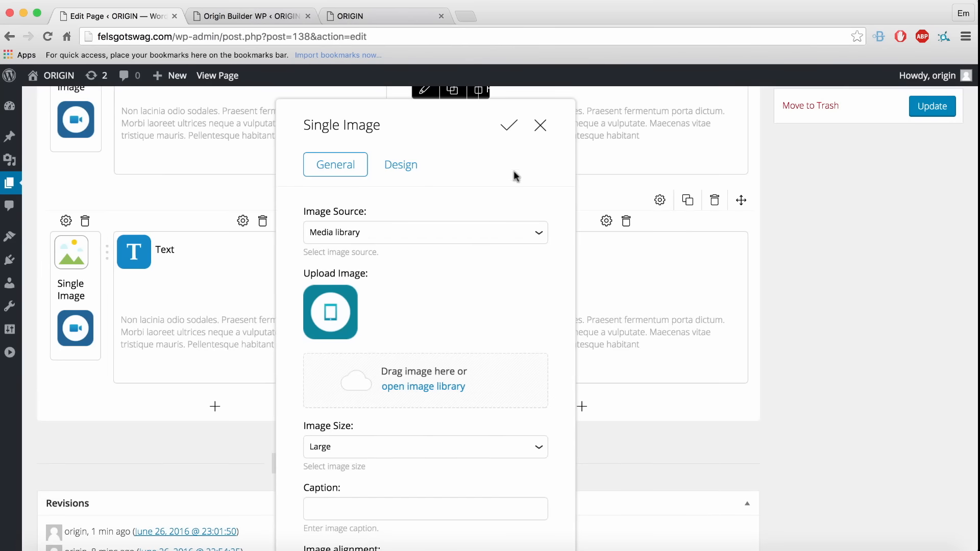
{"action": "left_click", "coordinate": [508, 126]}
- Replace the lower-left feature's icon with the magenta pie-chart image and the lower-right feature's icon with the purple banknote image
{"action": "mouse_move", "coordinate": [72, 317]}
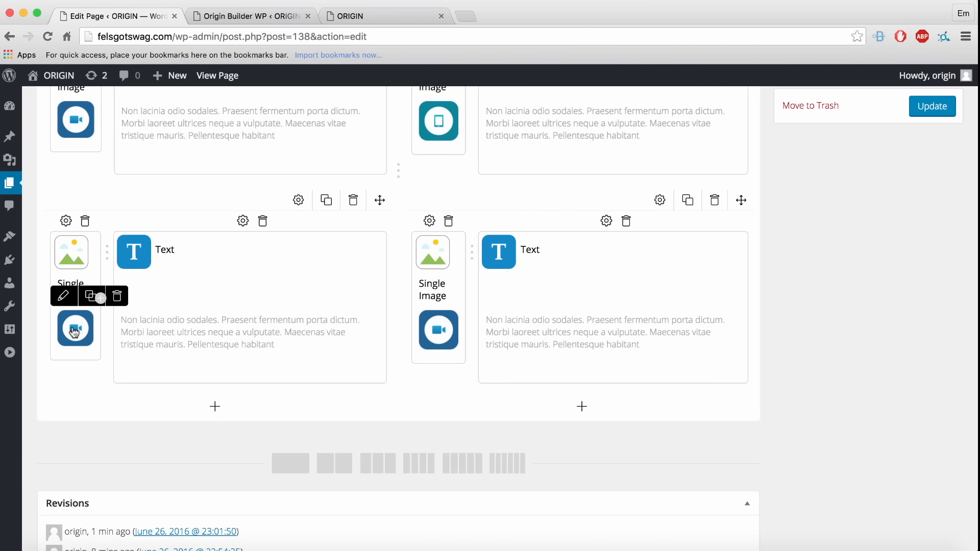
{"action": "left_click", "coordinate": [64, 296]}
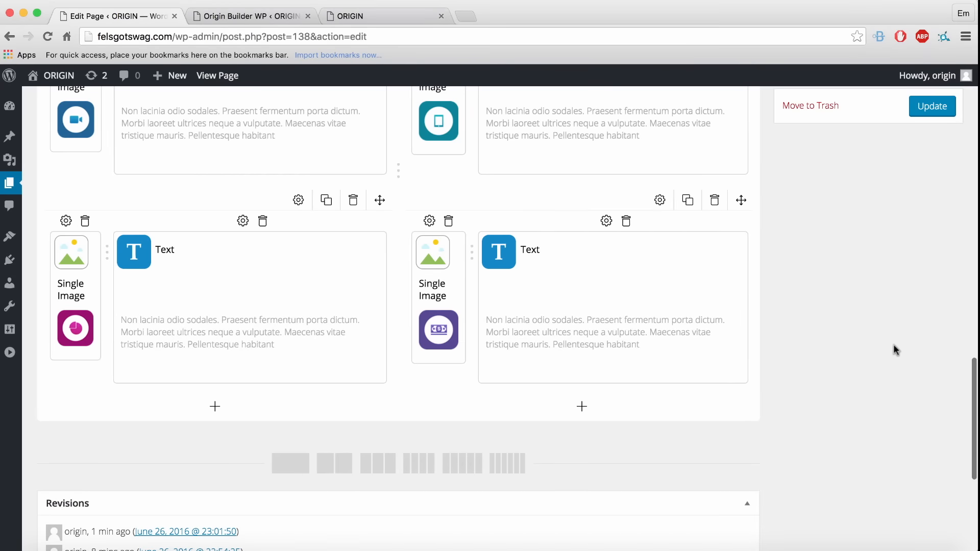
- Give the row holding the four icon-and-text features a very dark navy blue background color and update the page
{"action": "scroll", "coordinate": [466, 344], "scroll_direction": "up", "scroll_amount": 3}
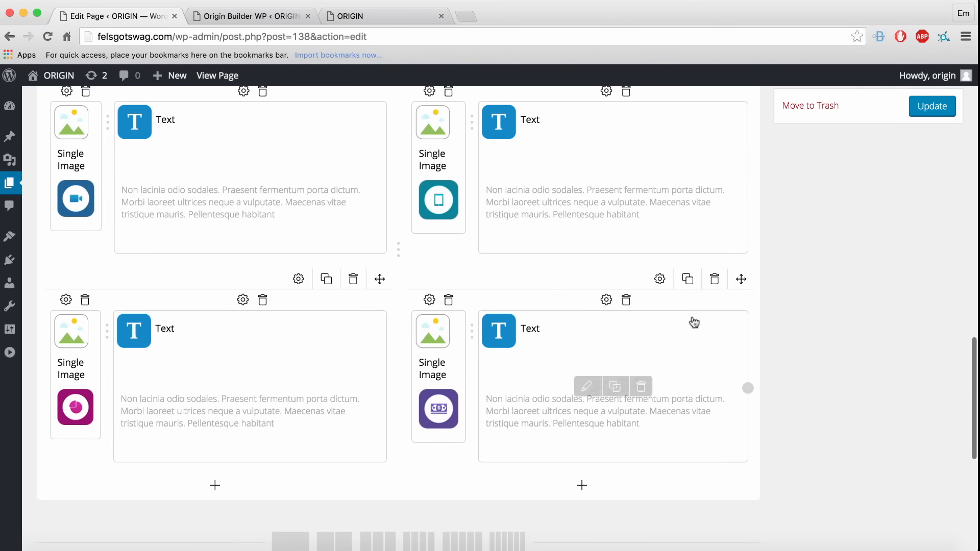
{"action": "scroll", "coordinate": [595, 409], "scroll_direction": "up", "scroll_amount": 4}
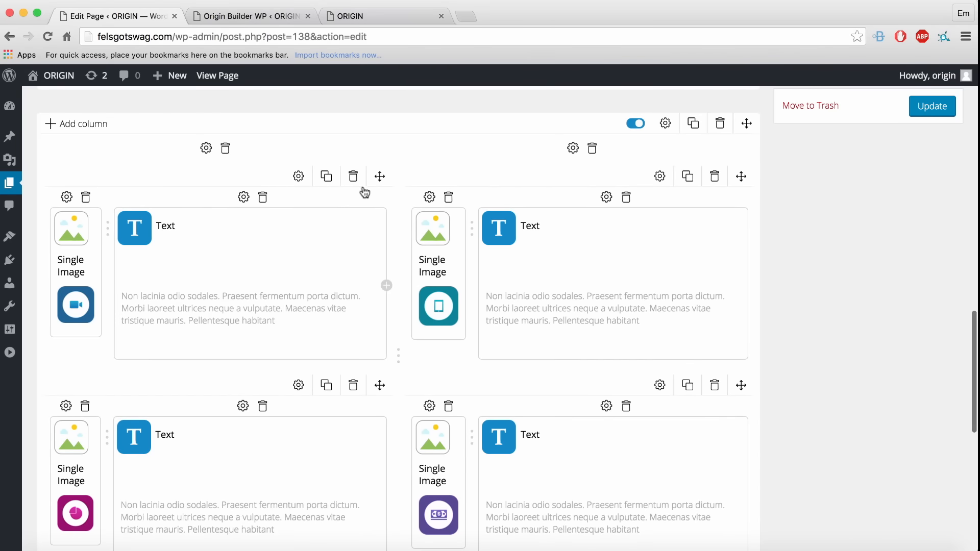
{"action": "left_click", "coordinate": [665, 123]}
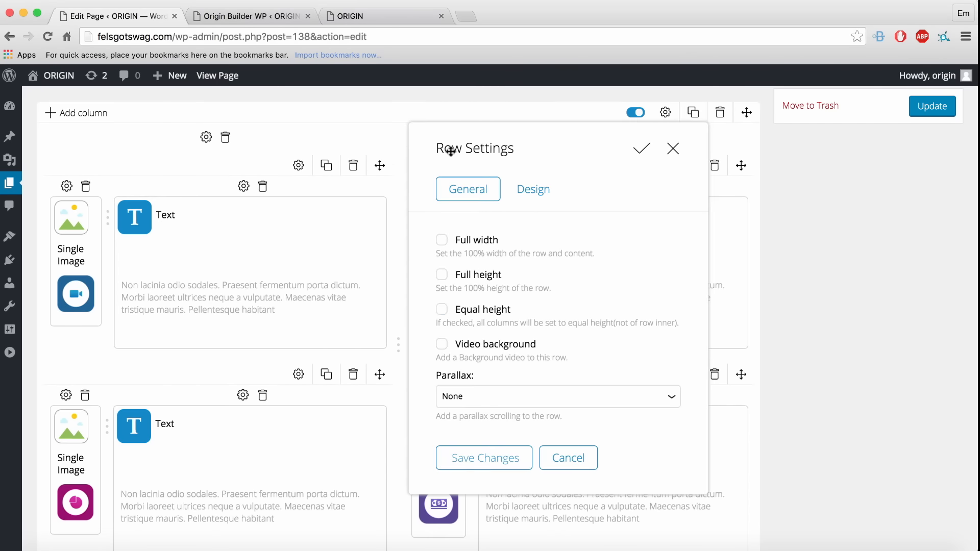
{"action": "left_click", "coordinate": [544, 199]}
{"action": "scroll", "coordinate": [550, 403], "scroll_direction": "down", "scroll_amount": 3}
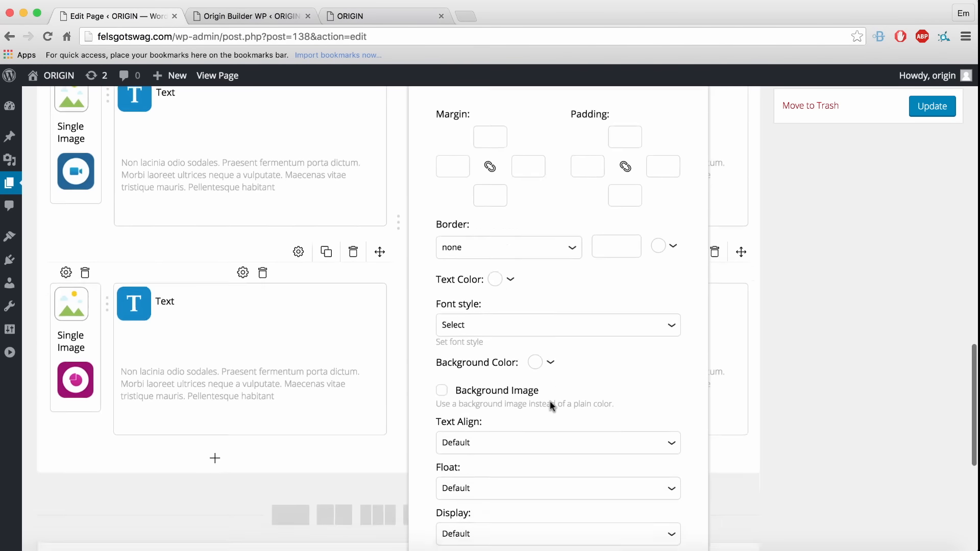
{"action": "scroll", "coordinate": [550, 405], "scroll_direction": "down", "scroll_amount": 1}
{"action": "left_click", "coordinate": [535, 325]}
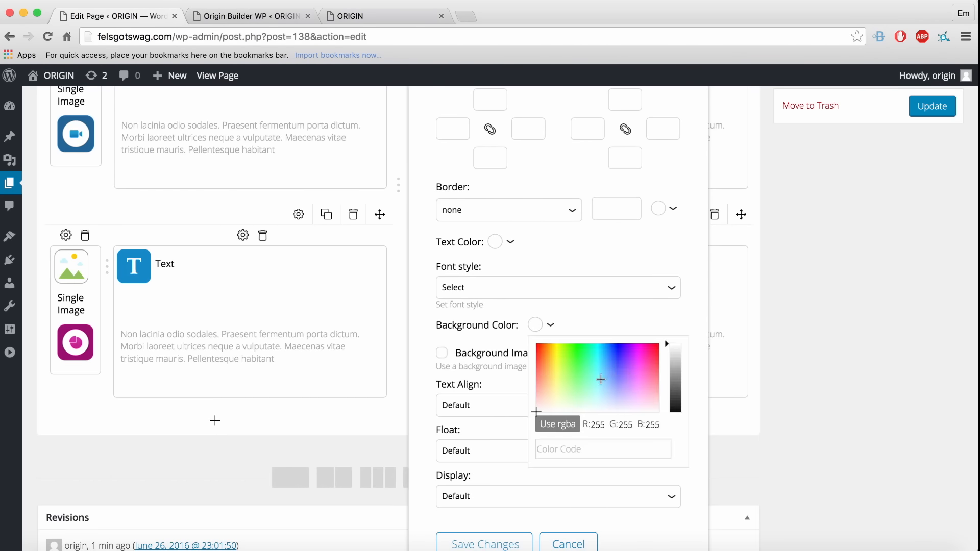
{"action": "left_click_drag", "start_coordinate": [676, 355], "coordinate": [677, 396]}
{"action": "left_click_drag", "start_coordinate": [619, 366], "coordinate": [619, 367]}
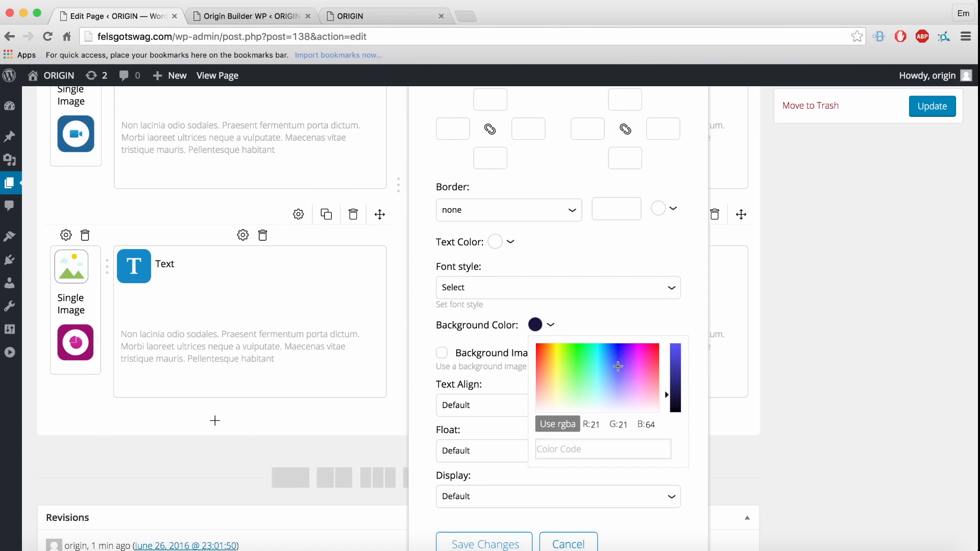
{"action": "left_click_drag", "start_coordinate": [618, 367], "coordinate": [617, 362]}
{"action": "left_click", "coordinate": [676, 402]}
{"action": "left_click", "coordinate": [496, 543]}
{"action": "left_click", "coordinate": [931, 113]}
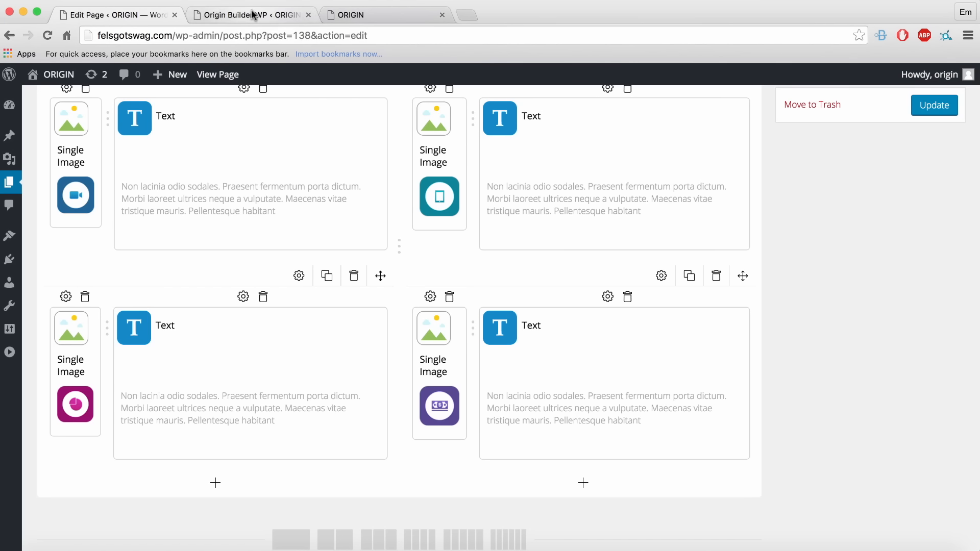
- Switch to the page's Origin live editor and check how the four-feature row renders below the image row
{"action": "left_click", "coordinate": [253, 15]}
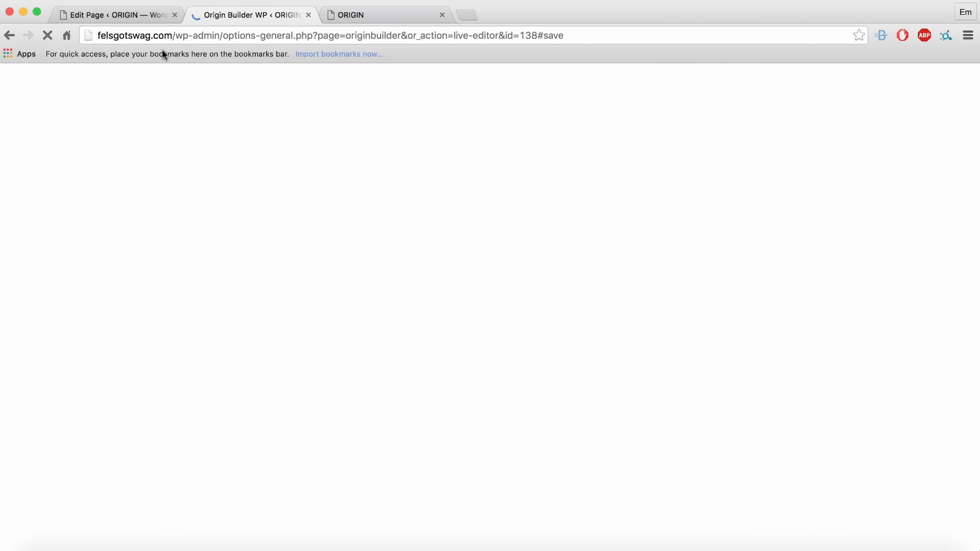
{"action": "left_click", "coordinate": [131, 12]}
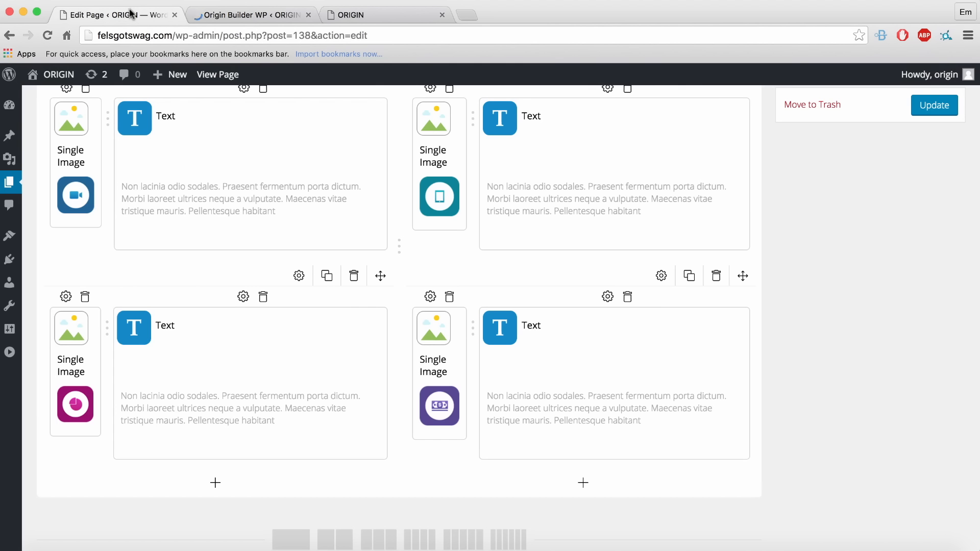
{"action": "left_click", "coordinate": [234, 12]}
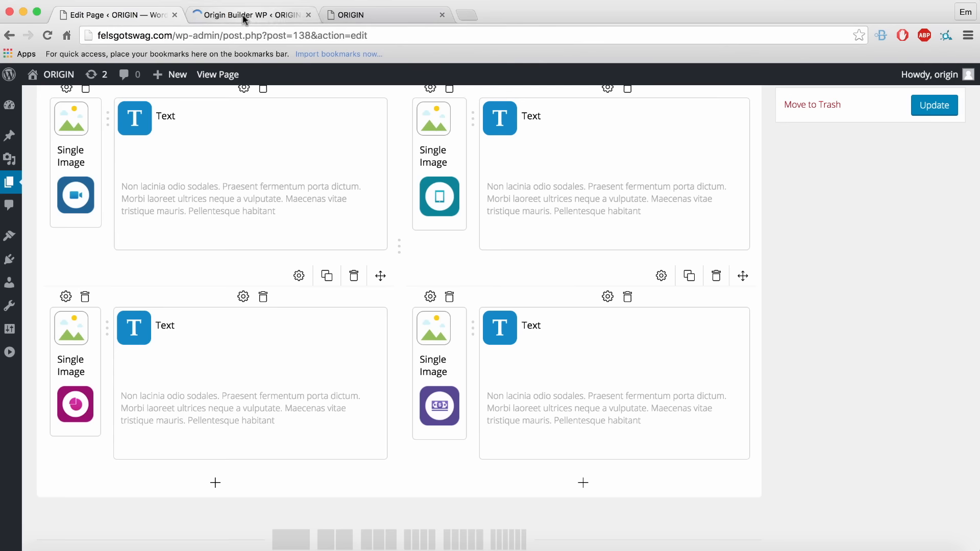
{"action": "left_click", "coordinate": [243, 18]}
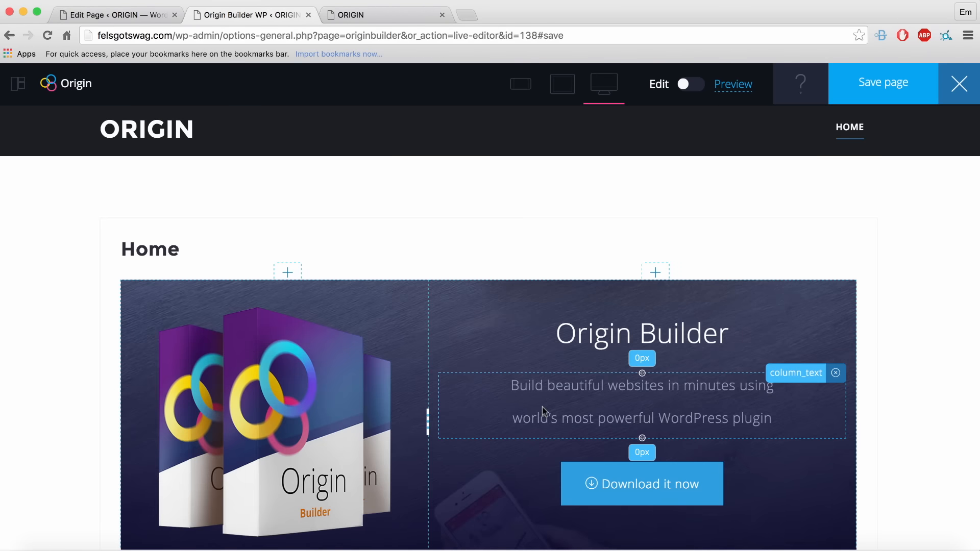
{"action": "scroll", "coordinate": [949, 399], "scroll_direction": "down", "scroll_amount": 10}
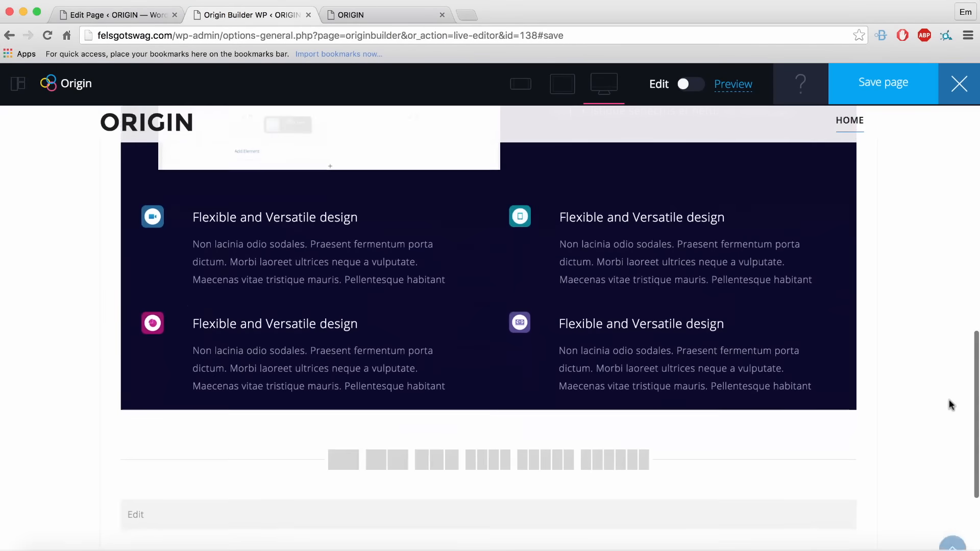
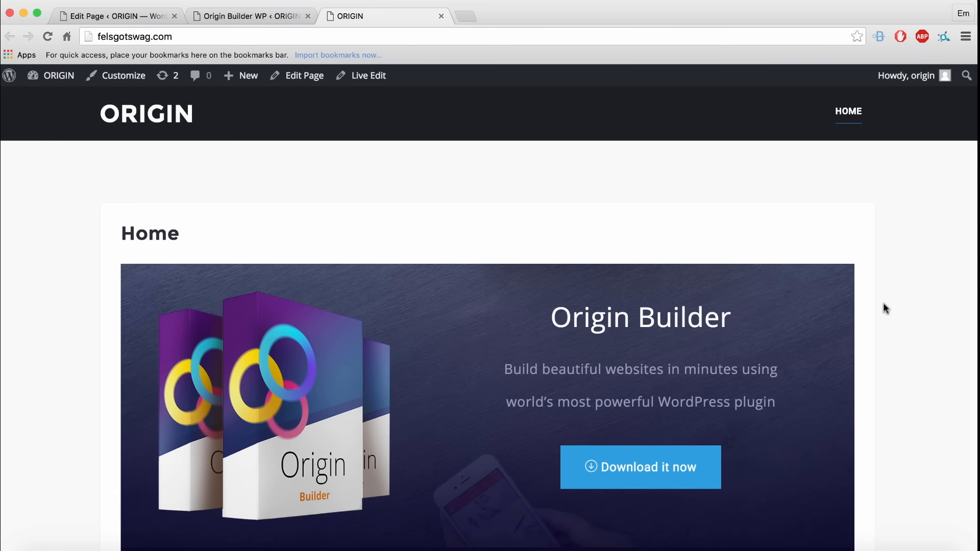
- Review the published Home page from the hero row down to the four features and back up
{"action": "scroll", "coordinate": [885, 308], "scroll_direction": "down", "scroll_amount": 1}
{"action": "scroll", "coordinate": [883, 303], "scroll_direction": "down", "scroll_amount": 2}
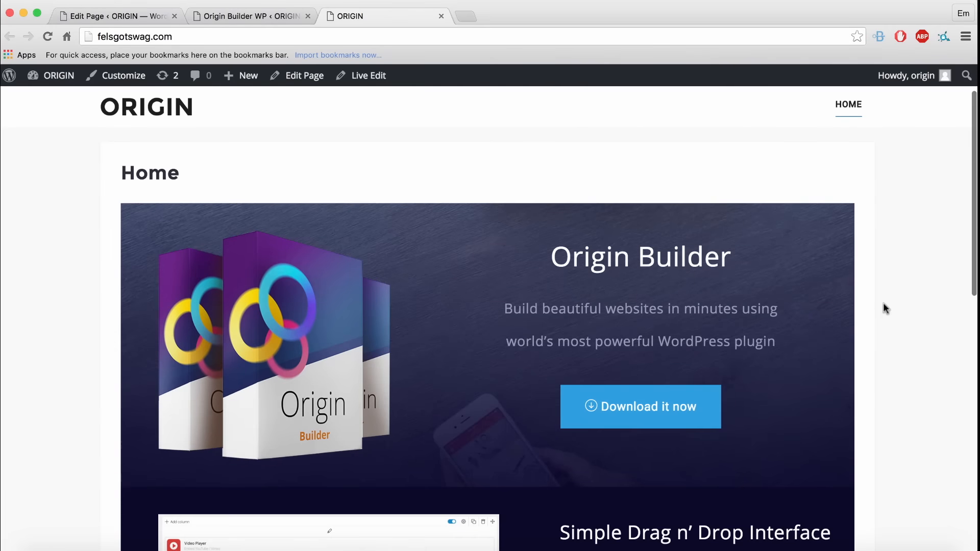
{"action": "scroll", "coordinate": [883, 310], "scroll_direction": "down", "scroll_amount": 1}
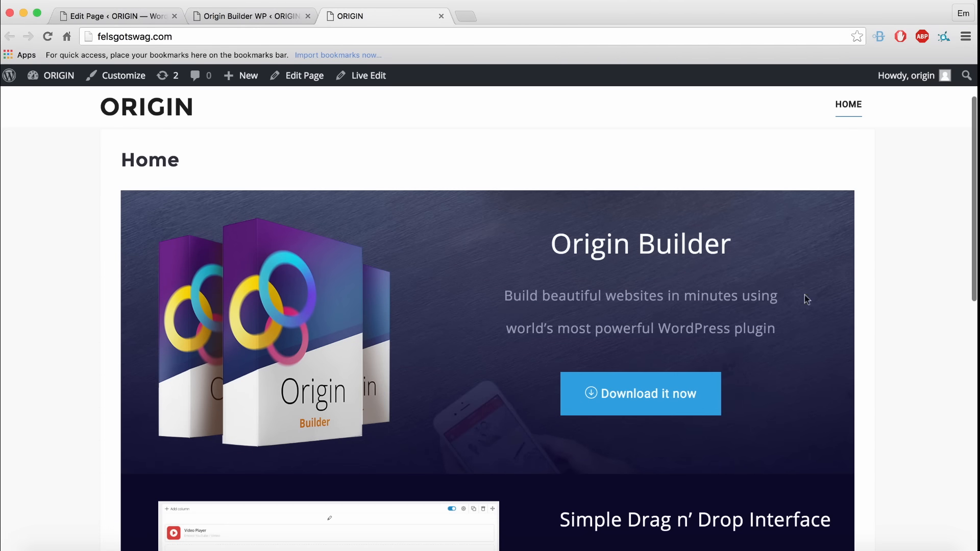
{"action": "scroll", "coordinate": [806, 299], "scroll_direction": "down", "scroll_amount": 10}
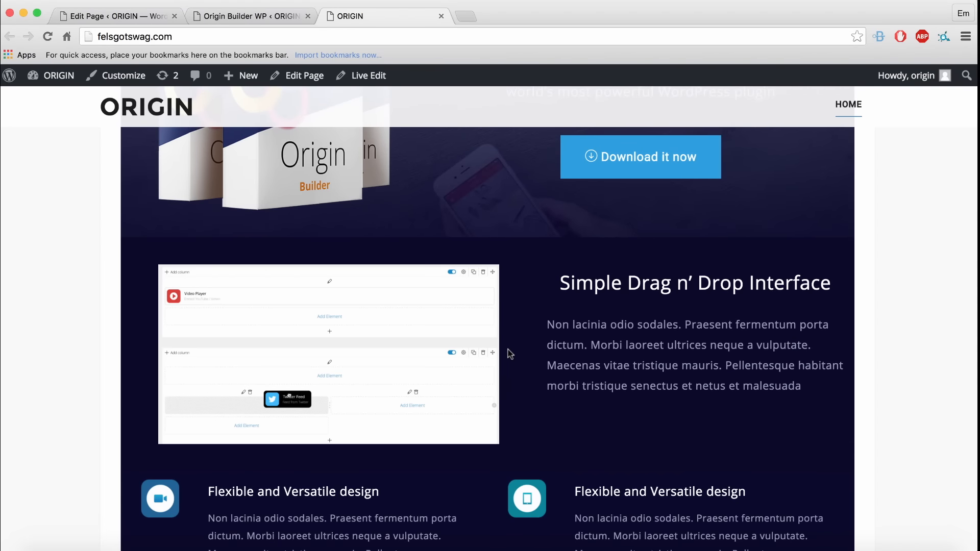
{"action": "scroll", "coordinate": [647, 378], "scroll_direction": "down", "scroll_amount": 8}
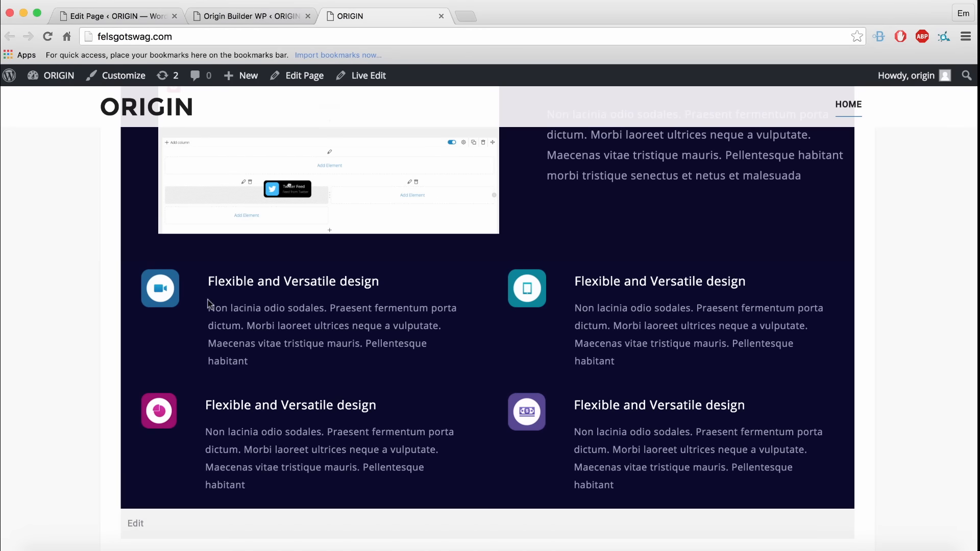
{"action": "scroll", "coordinate": [579, 323], "scroll_direction": "up", "scroll_amount": 5}
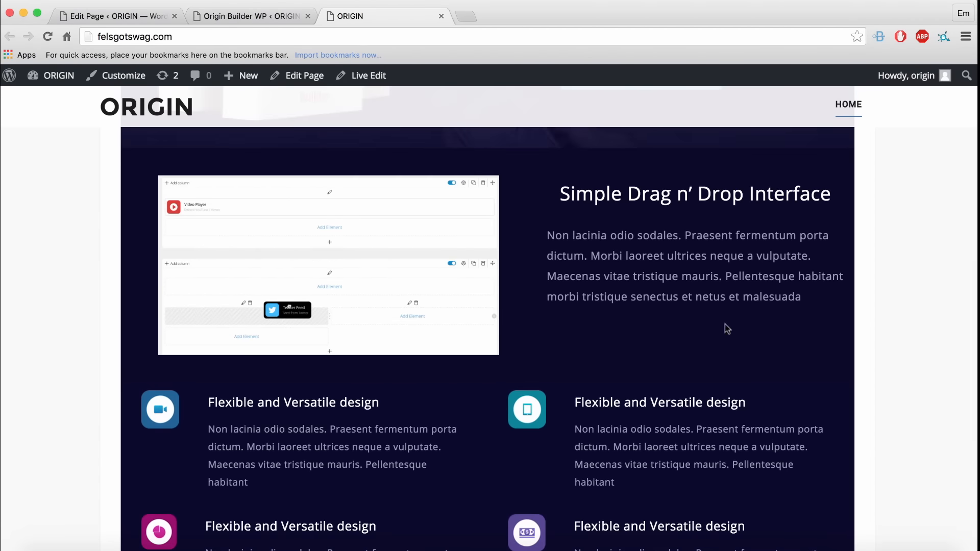
{"action": "scroll", "coordinate": [868, 321], "scroll_direction": "up", "scroll_amount": 2}
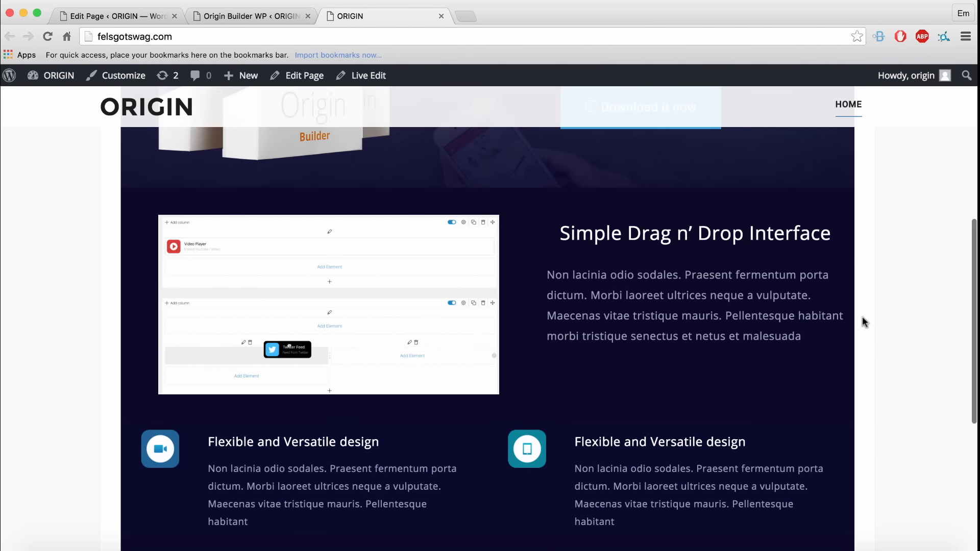
{"action": "scroll", "coordinate": [863, 320], "scroll_direction": "up", "scroll_amount": 4}
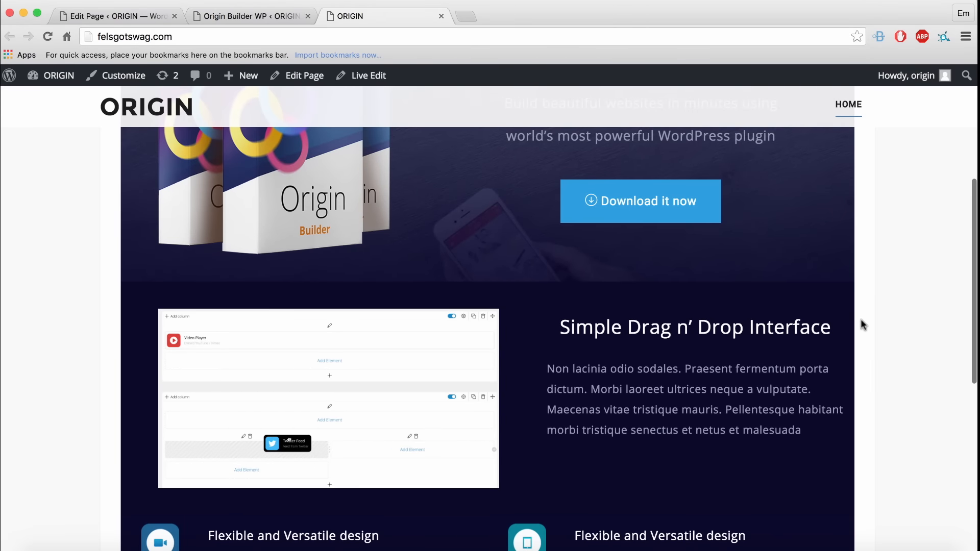
{"action": "scroll", "coordinate": [897, 336], "scroll_direction": "up", "scroll_amount": 10}
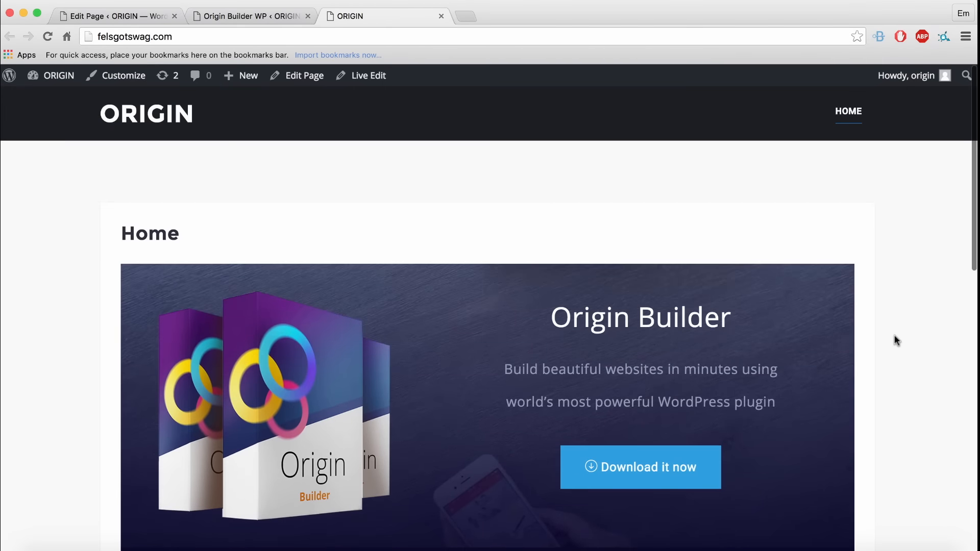